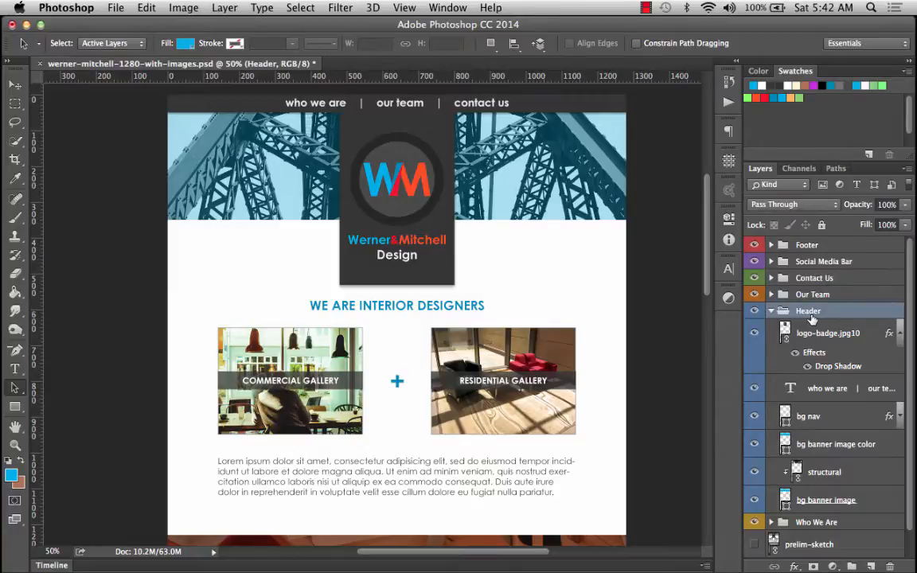
Select the bg banner image color, structural and bg banner image layers in the Header group.
scroll(836, 351, down, 1)
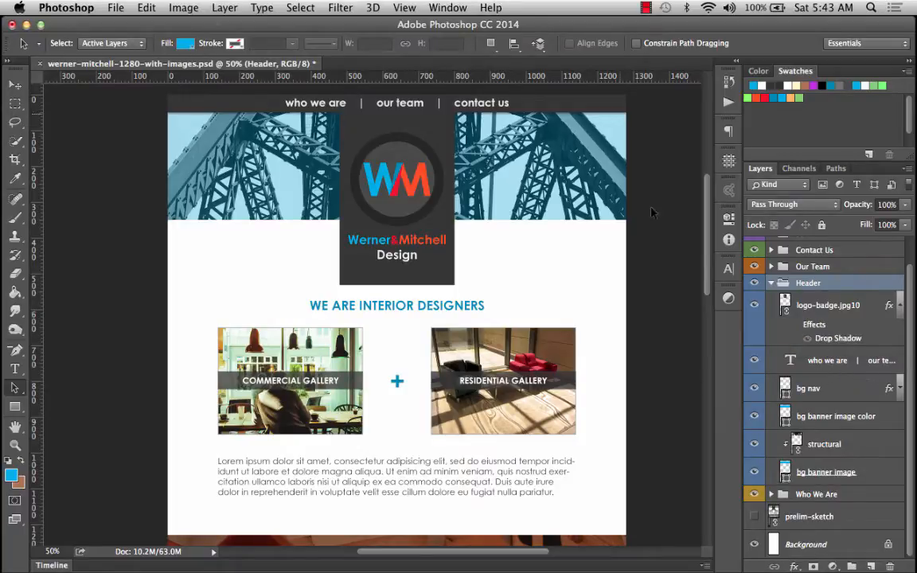
click(812, 416)
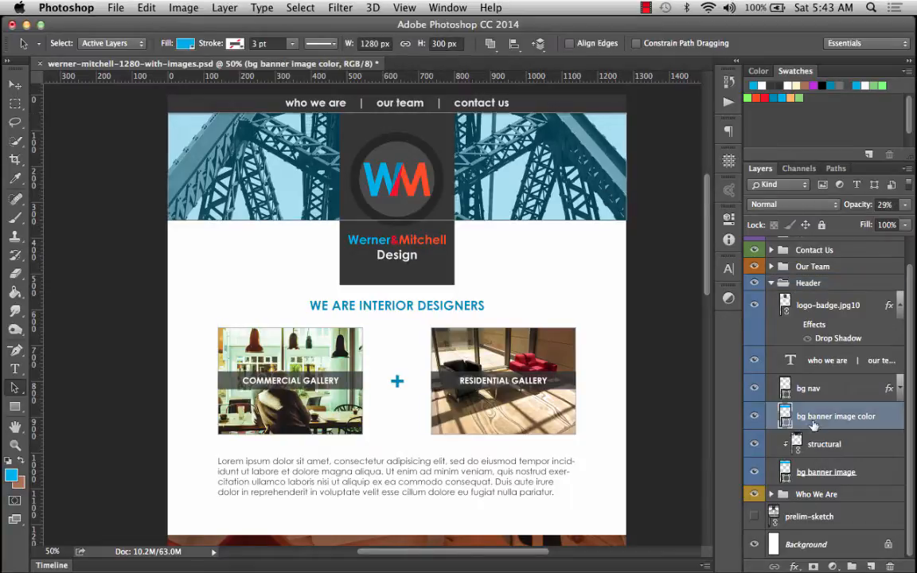
shift+click(819, 444)
shift+click(827, 470)
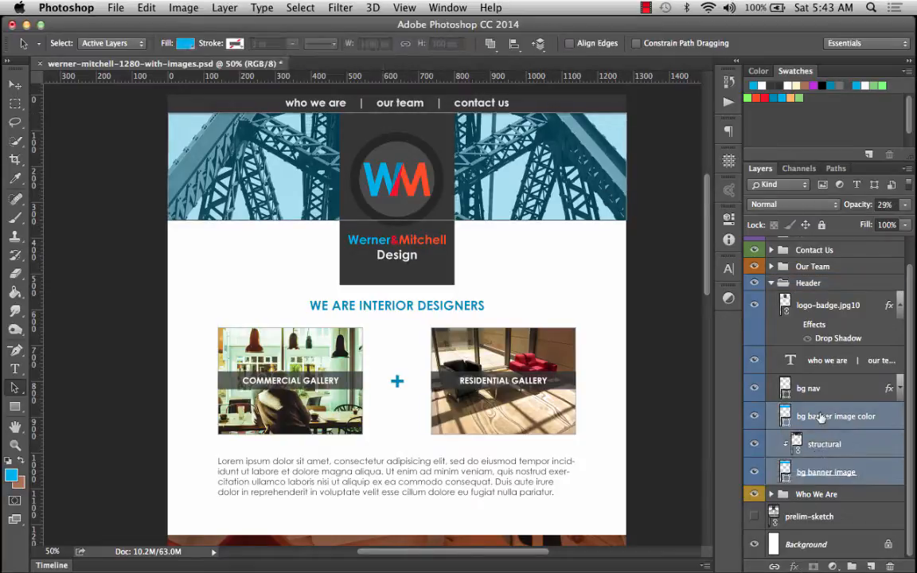
Toggle the visibility of the three selected banner layers to check what each contributes to the header image.
click(755, 416)
click(755, 440)
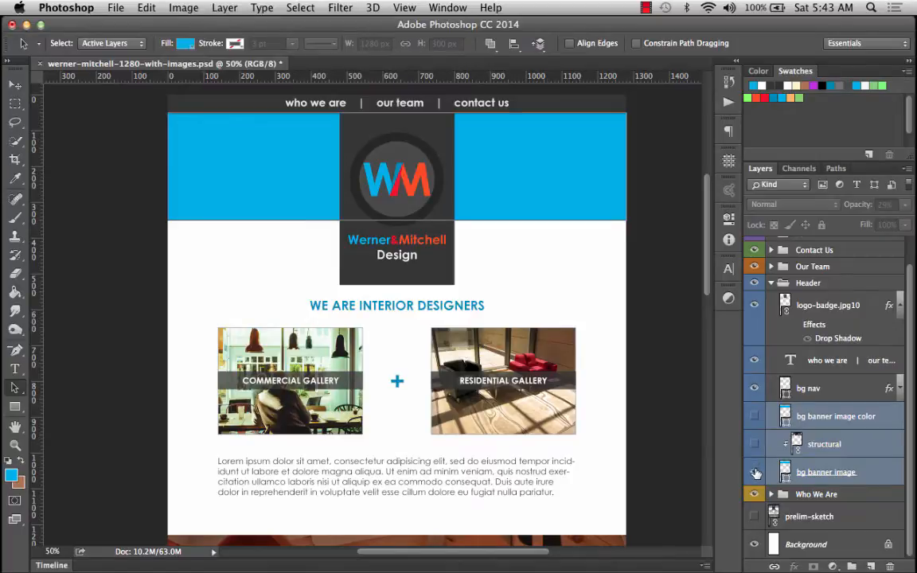
click(755, 472)
click(755, 472)
click(755, 443)
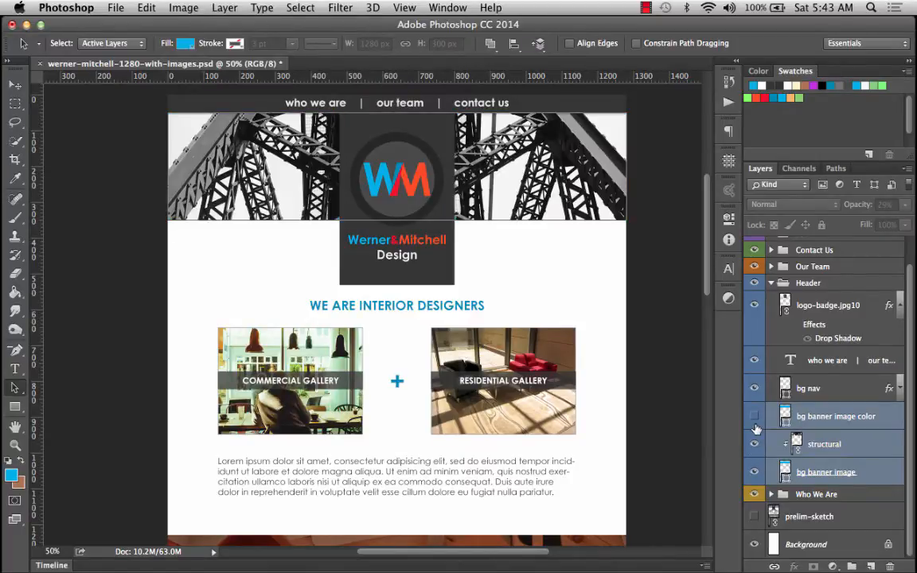
click(755, 420)
click(756, 420)
click(756, 421)
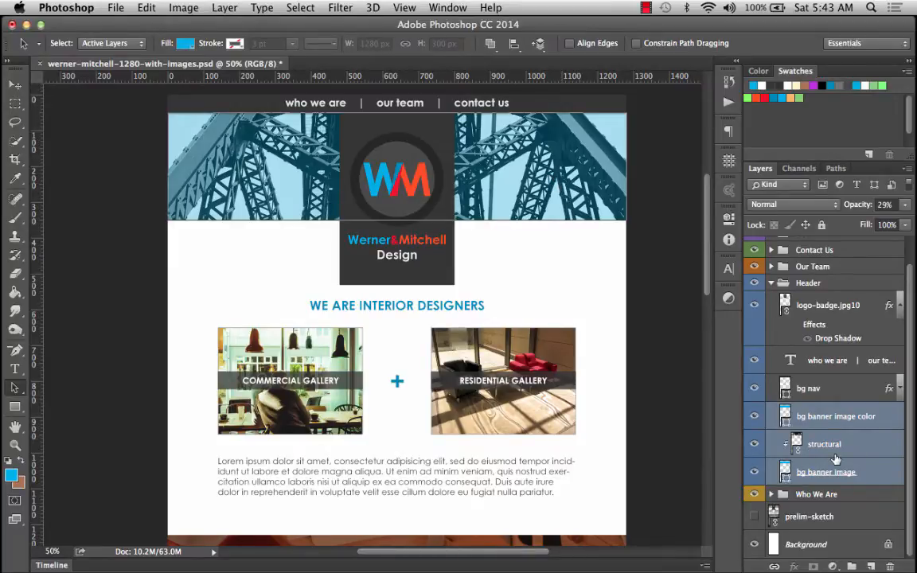
Group the three selected banner layers and name the group bg-banner.jpg10.
key(super+g)
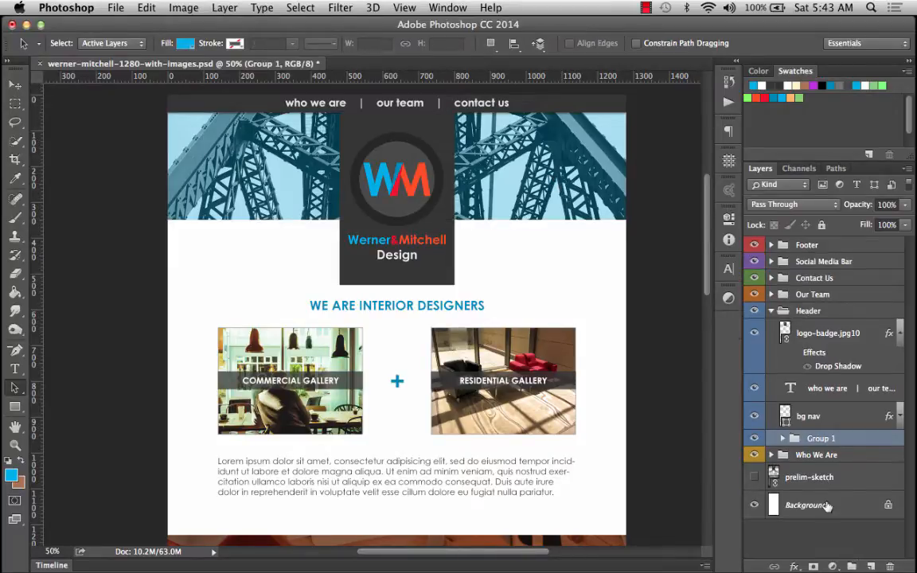
double_click(818, 440)
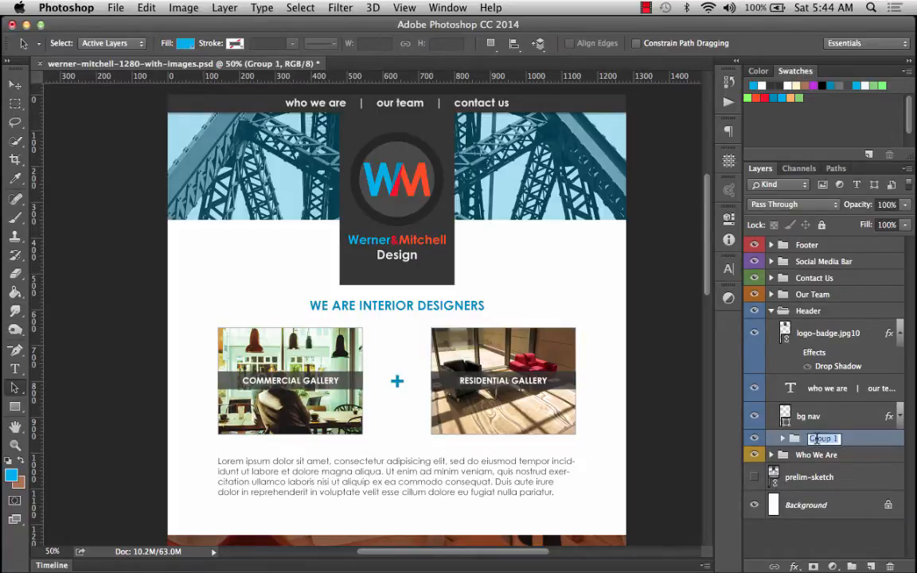
text(Bann)
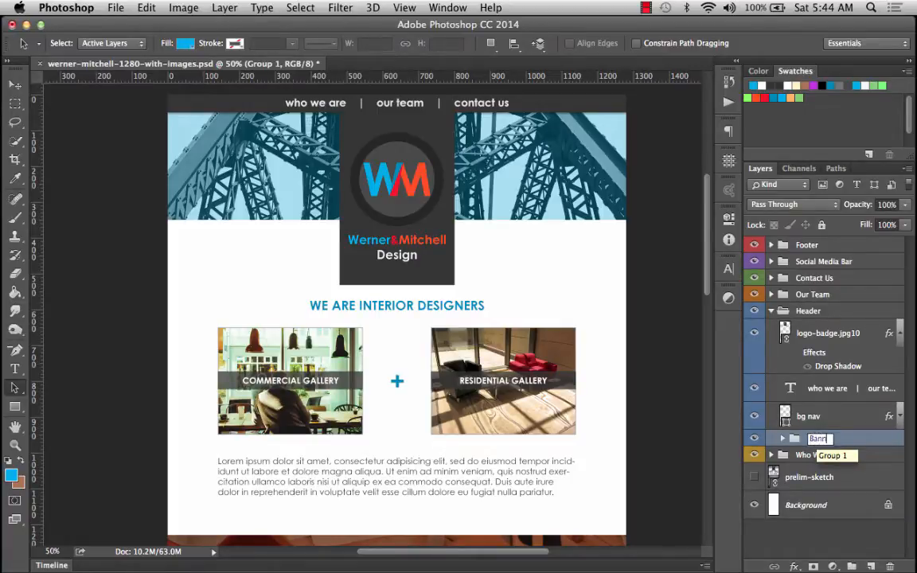
text(er-)
key(super+a)
text(bg-banner.jp)
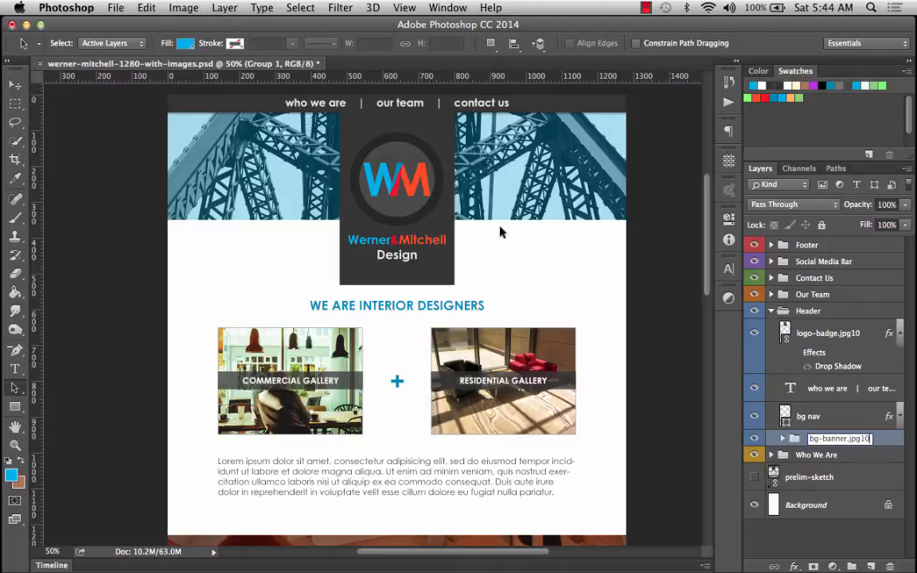
key(Return)
Color-code the logo-badge.jpg10 layer and the bg-banner.jpg10 group gray.
click(771, 312)
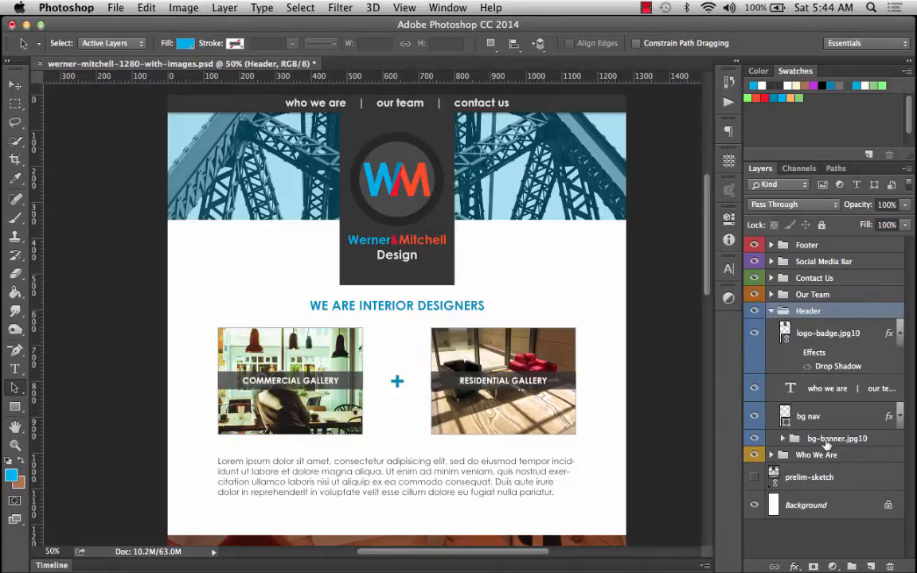
click(786, 335)
right_click(756, 357)
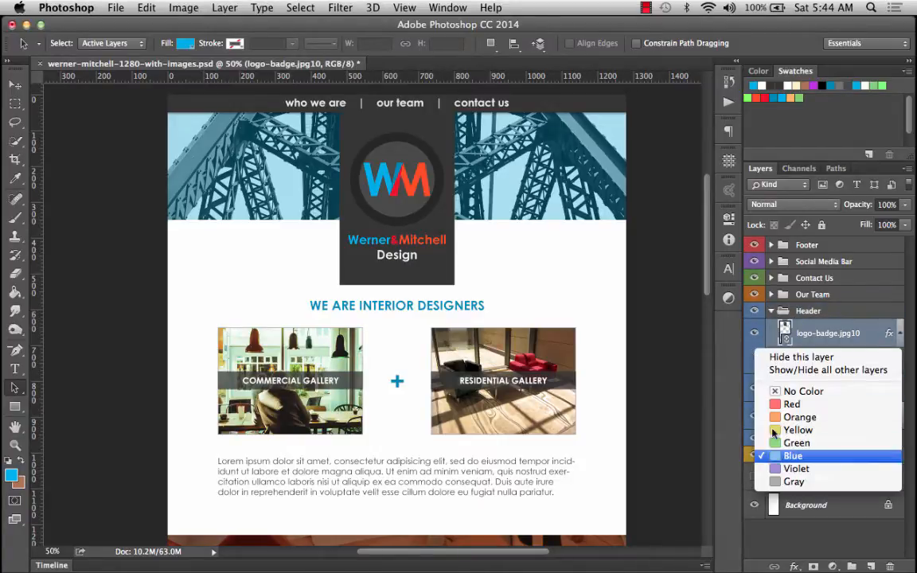
click(777, 481)
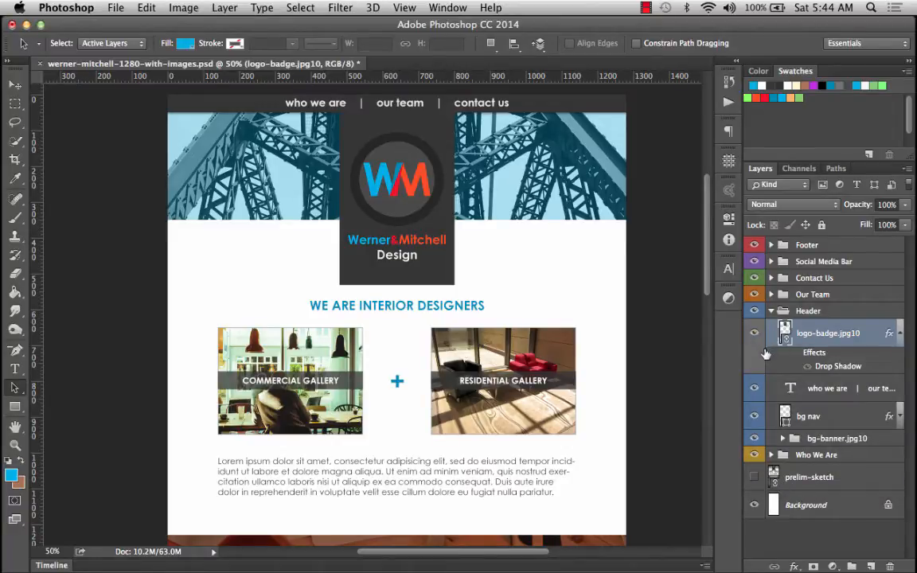
click(776, 438)
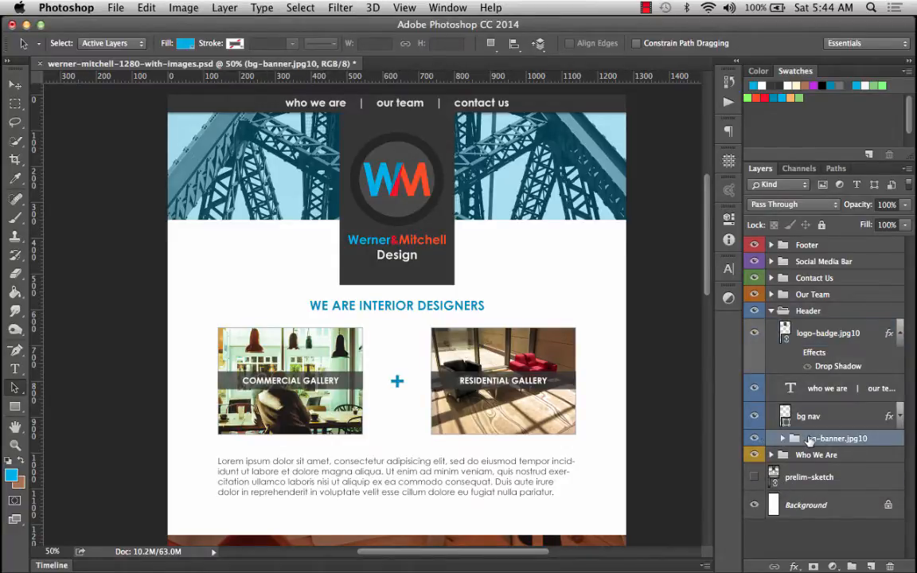
right_click(762, 445)
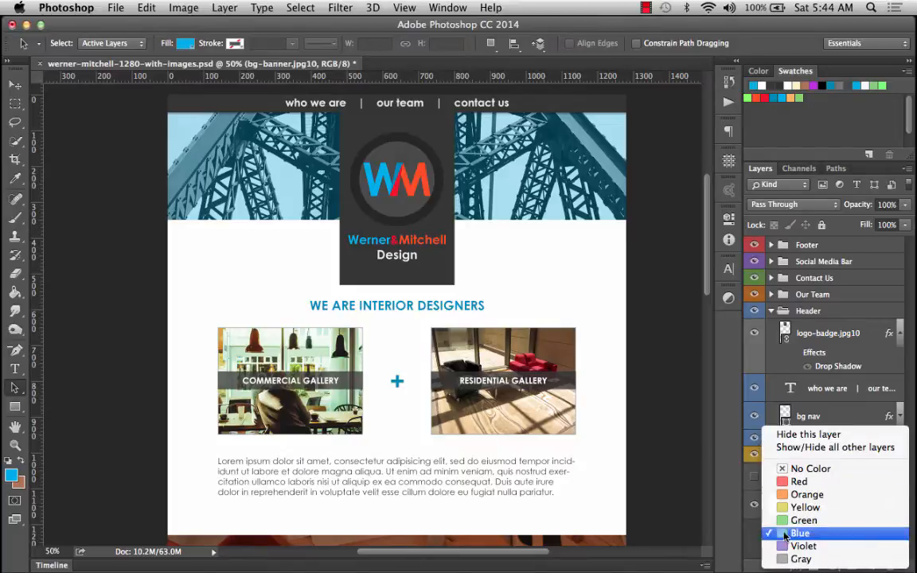
click(783, 557)
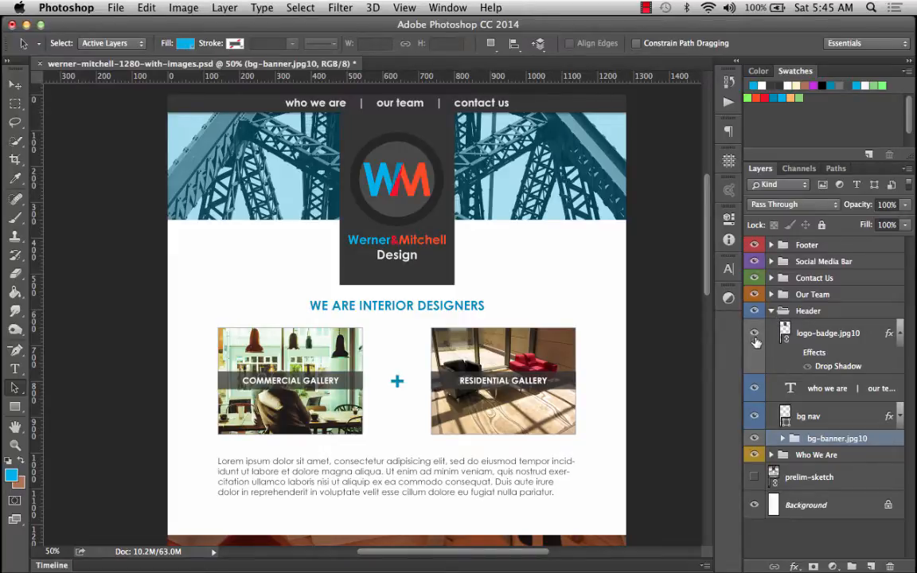
Collapse the Header group and expand the Who We Are group.
click(771, 312)
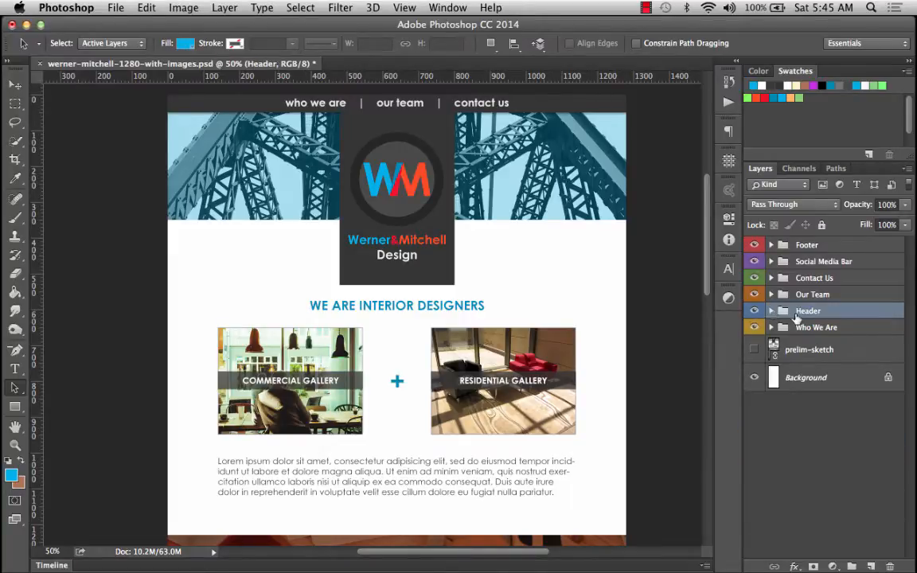
scroll(545, 320, down, 2)
scroll(544, 320, down, 5)
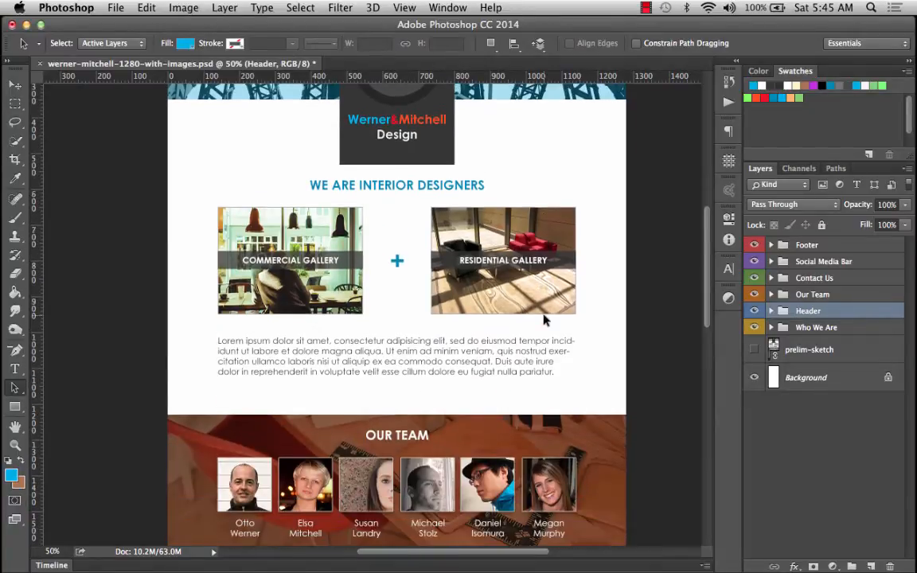
click(773, 326)
scroll(812, 368, down, 2)
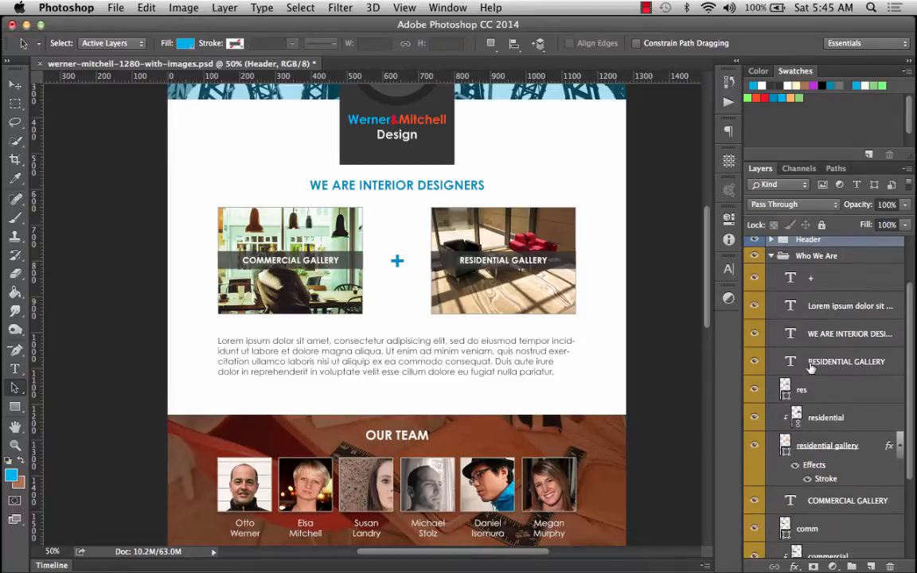
Hide the res overlay and the RESIDENTIAL GALLERY text layer over the residential photo.
click(755, 391)
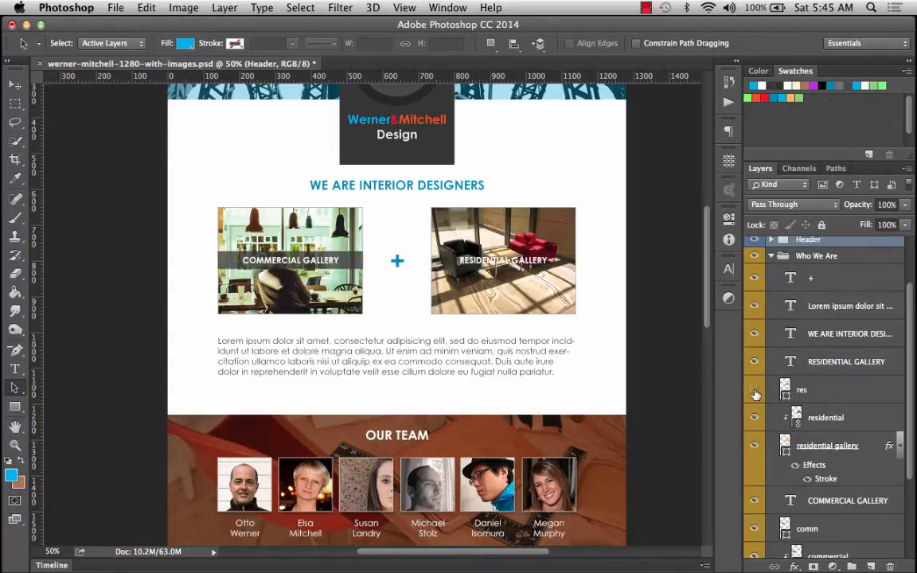
click(754, 391)
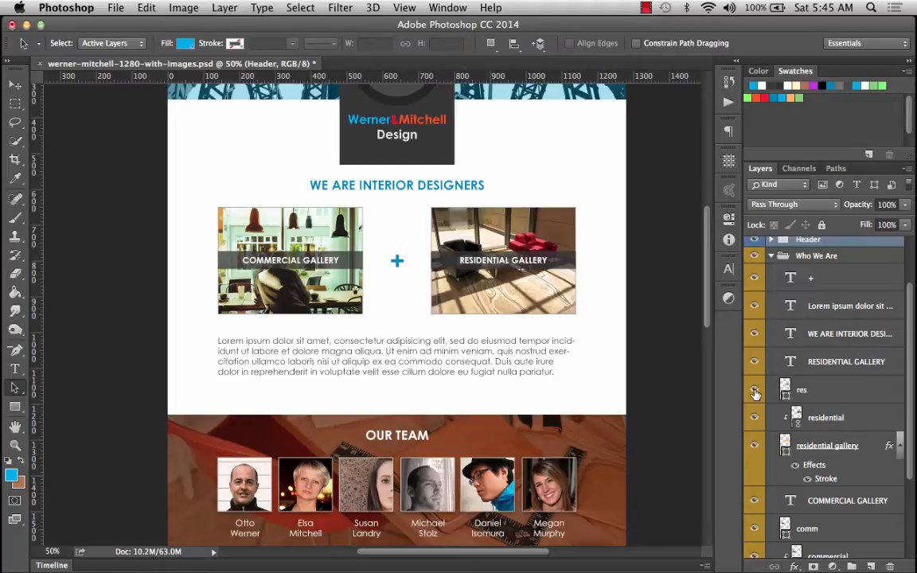
click(754, 391)
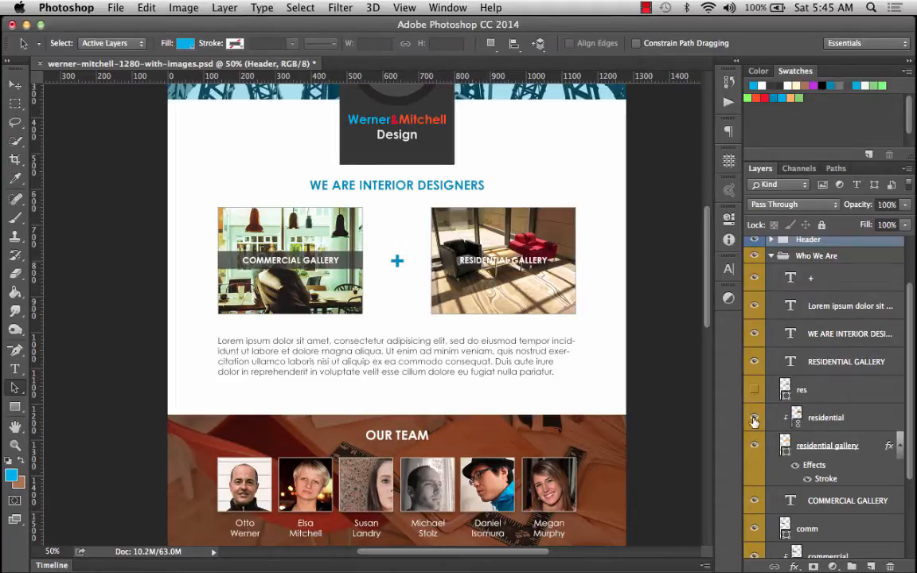
click(755, 420)
click(755, 420)
click(756, 363)
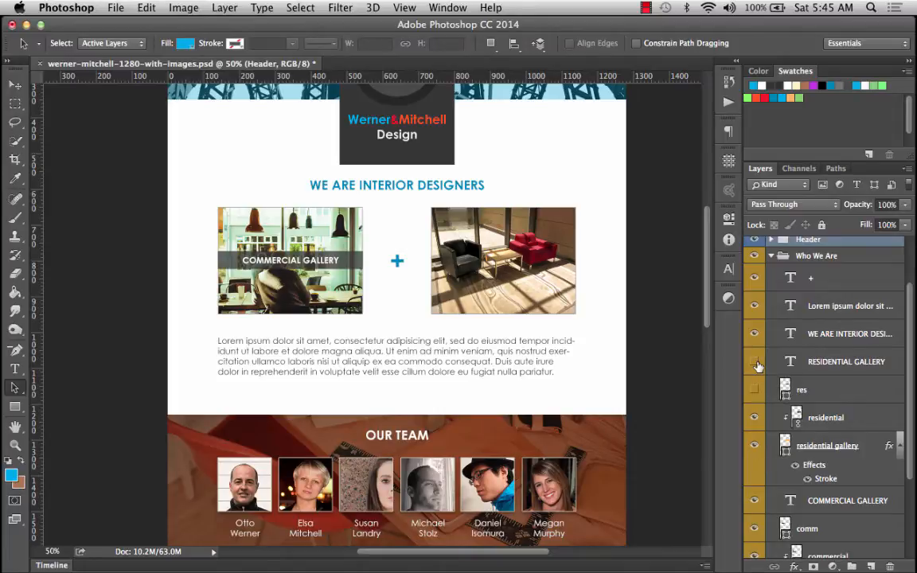
Rename the residential image layer as residential.jpg10.
click(814, 423)
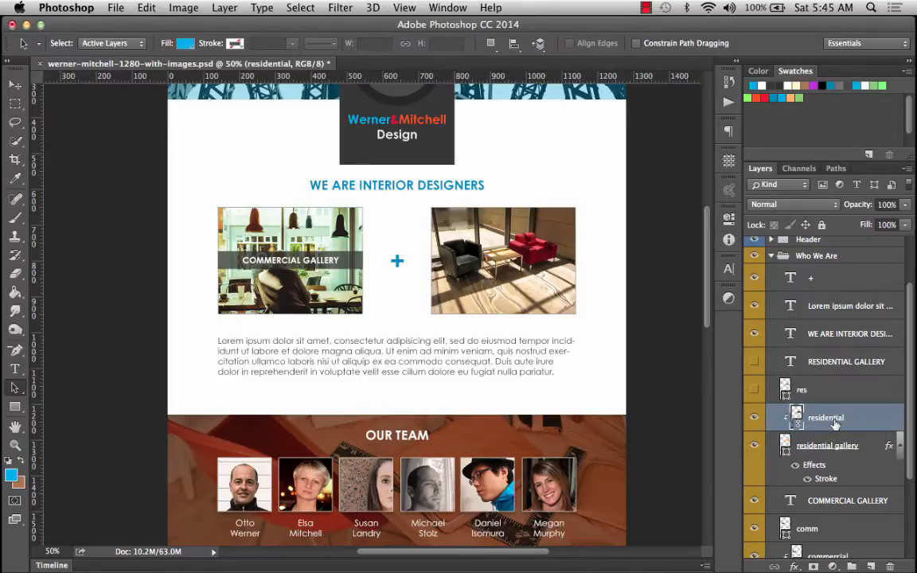
double_click(828, 418)
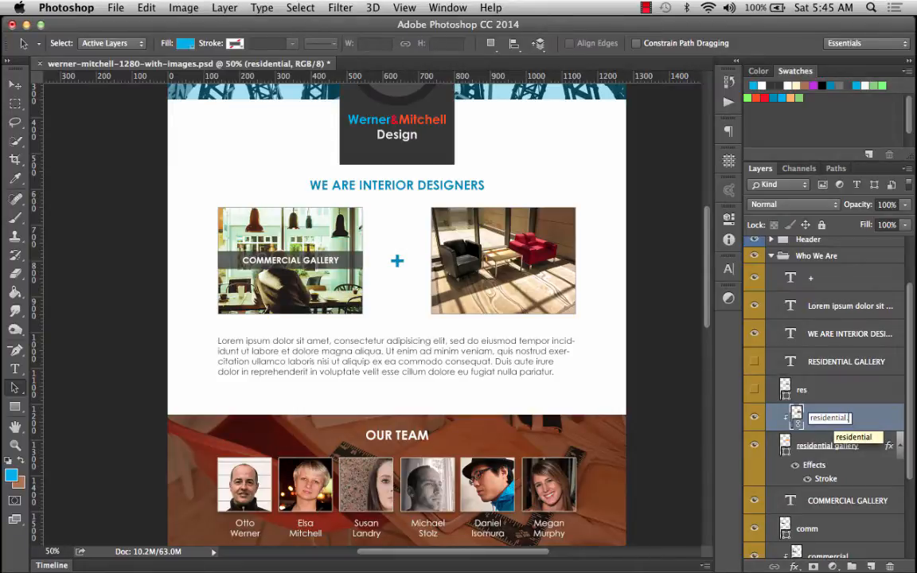
text(.jpg10)
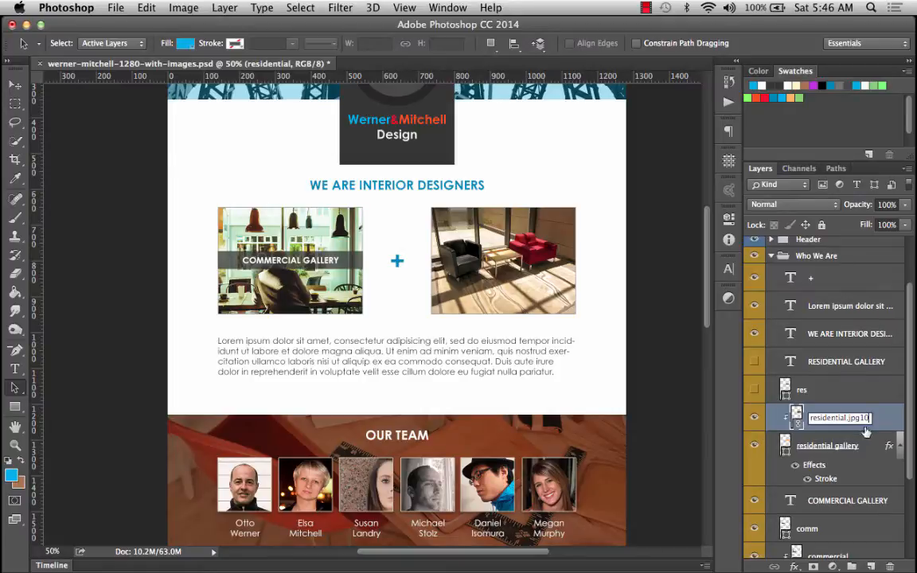
key(Return)
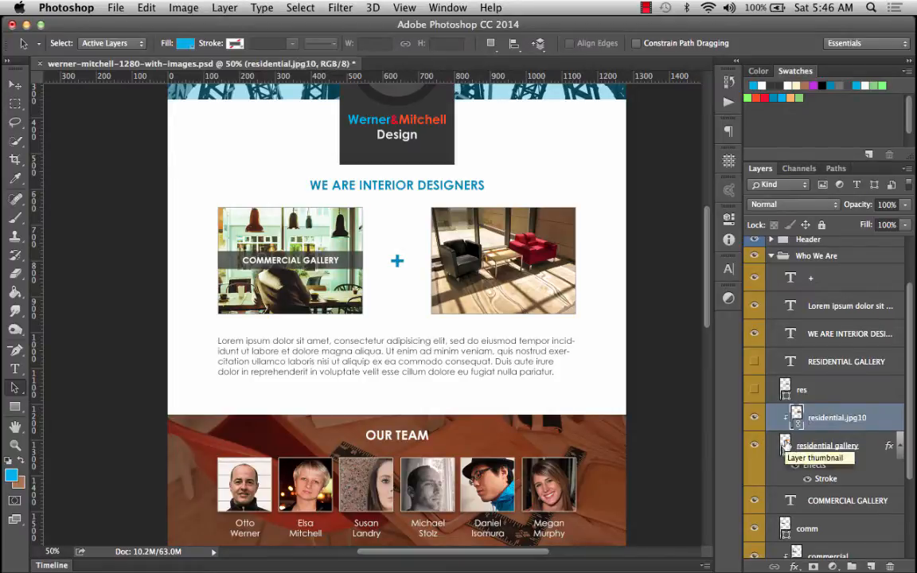
Color-code the residential.jpg10 and residential gallery layers gray.
shift+click(785, 445)
right_click(786, 445)
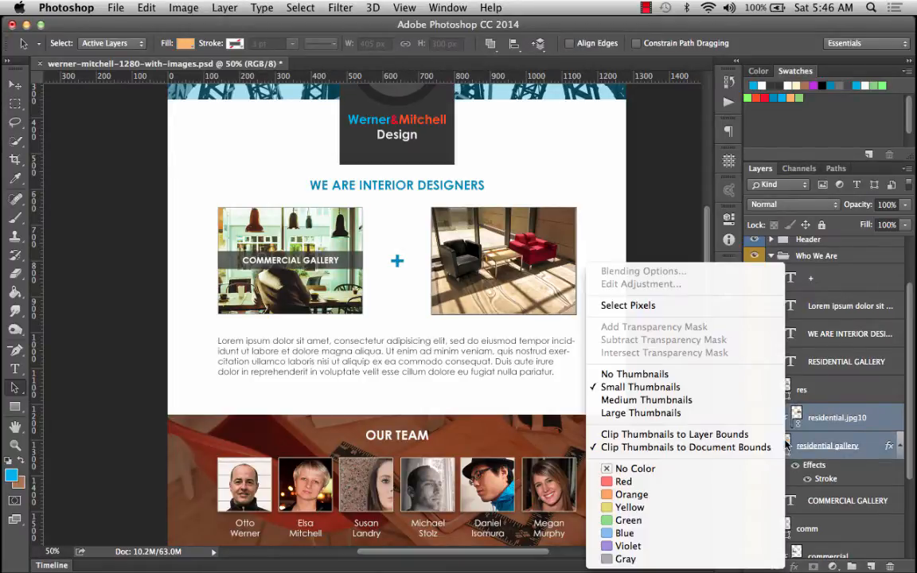
click(644, 560)
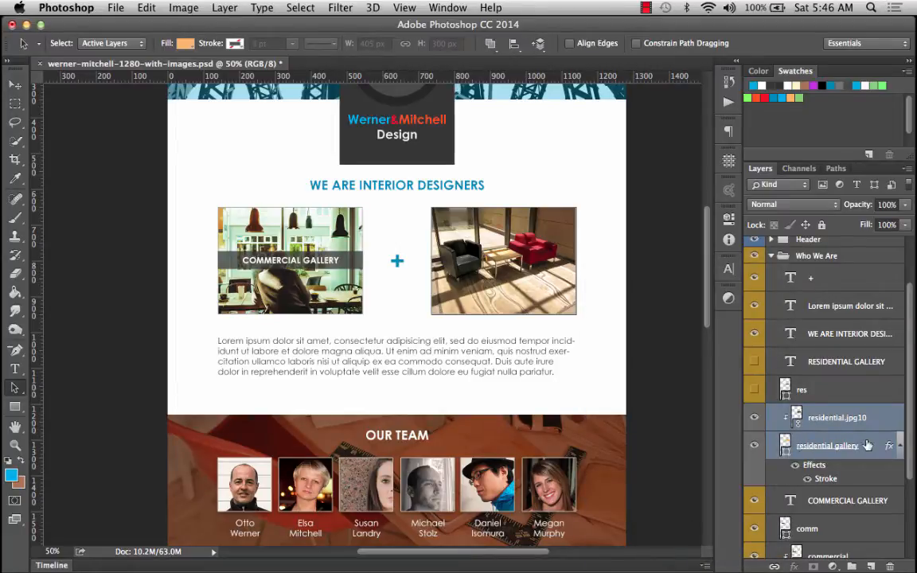
Hide the COMMERCIAL GALLERY text layer and the comm overlay over the commercial photo.
scroll(868, 442, down, 5)
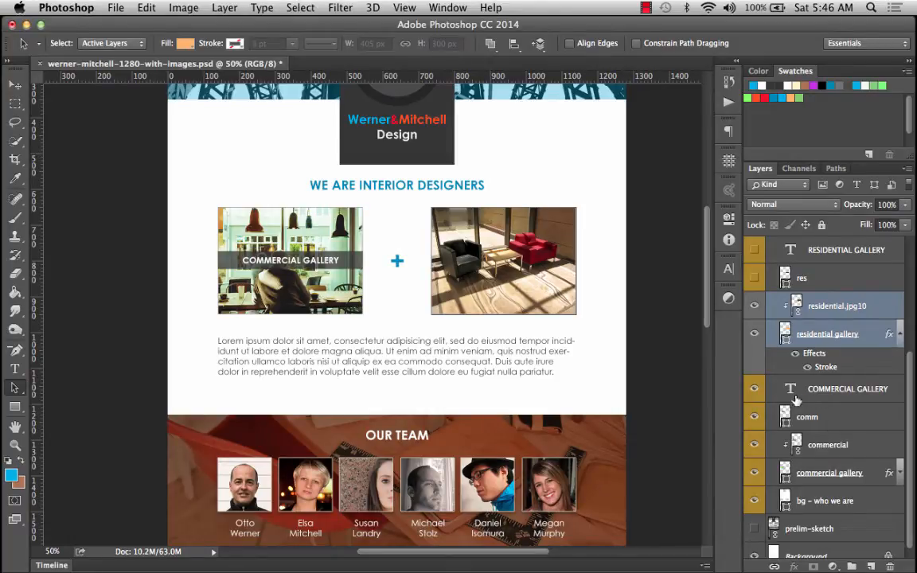
click(754, 390)
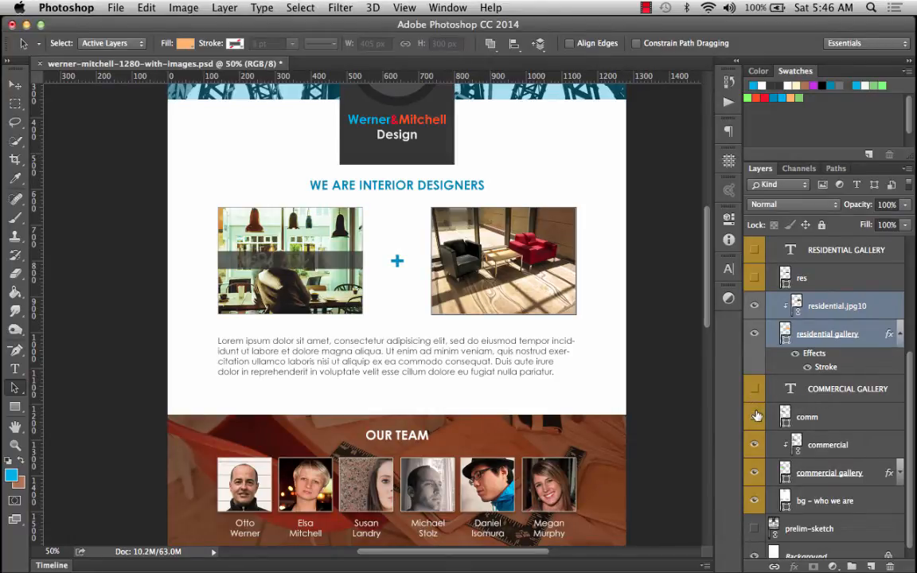
click(754, 417)
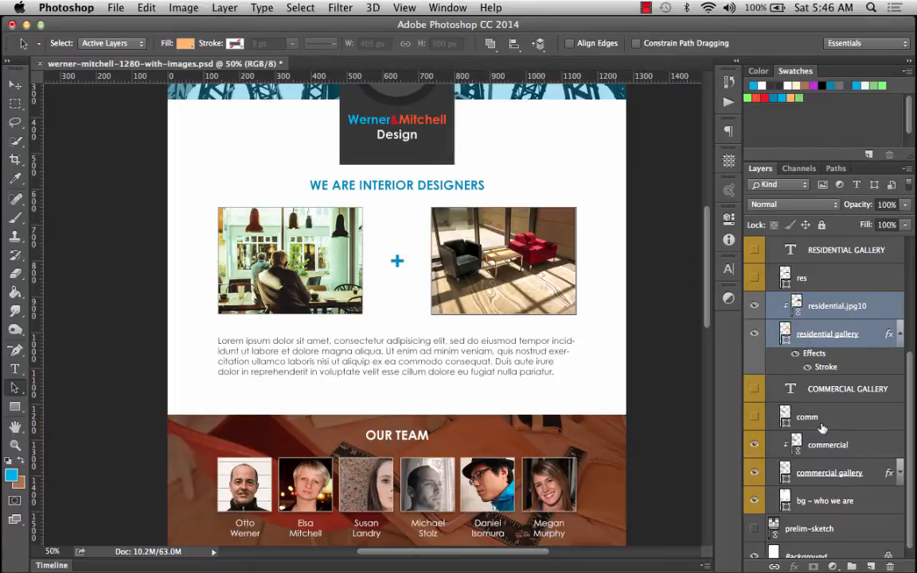
Rename the commercial image layer as commercial.jpg10.
click(818, 447)
double_click(818, 447)
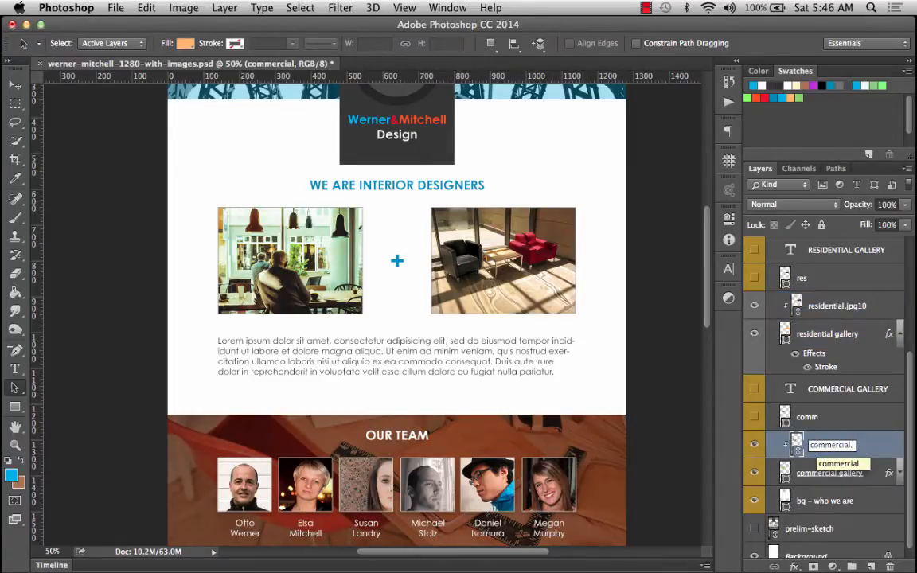
text(.jpg10)
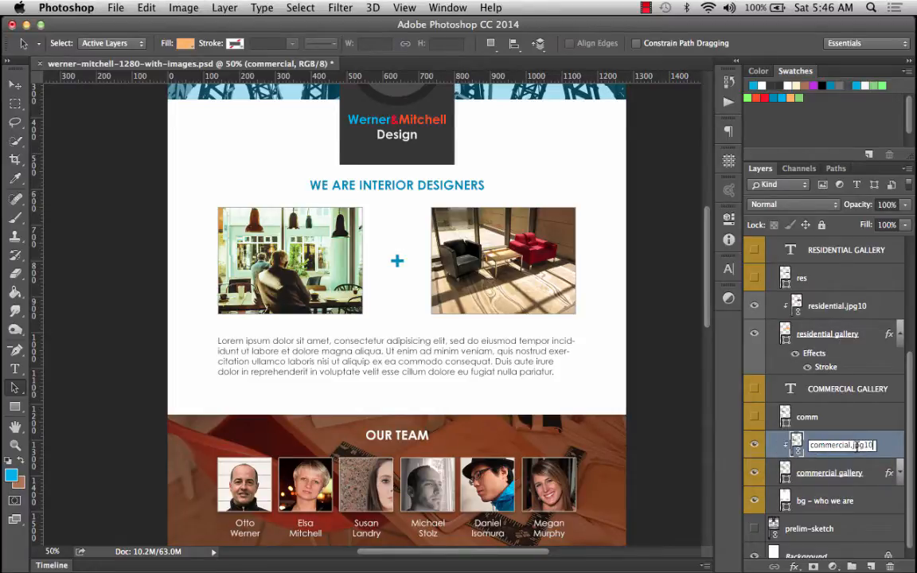
key(Return)
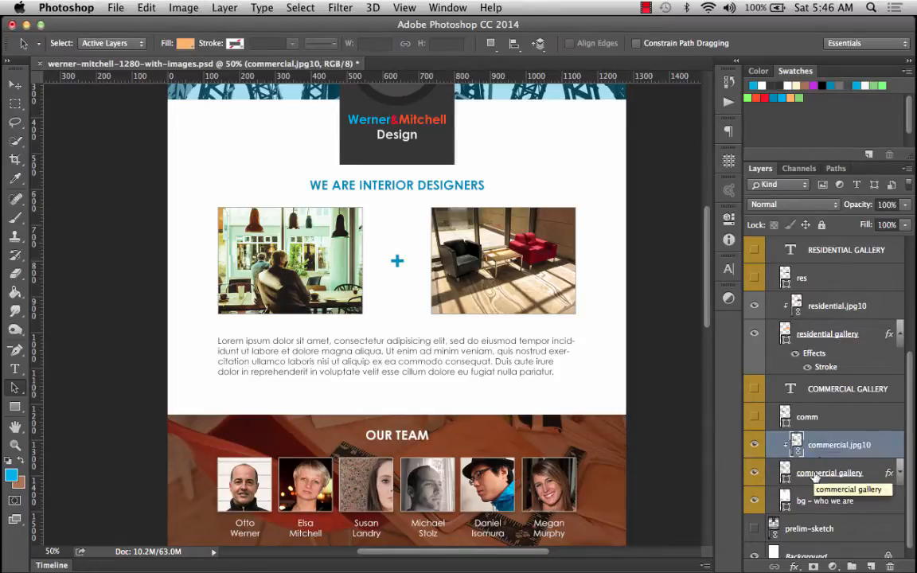
Color-code the commercial.jpg10 and commercial gallery layers gray.
shift+click(815, 474)
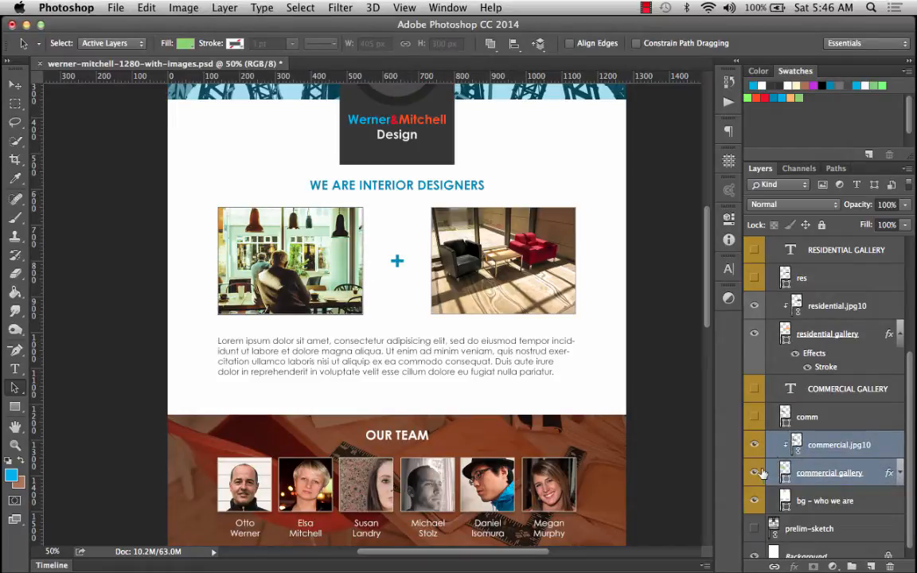
right_click(762, 464)
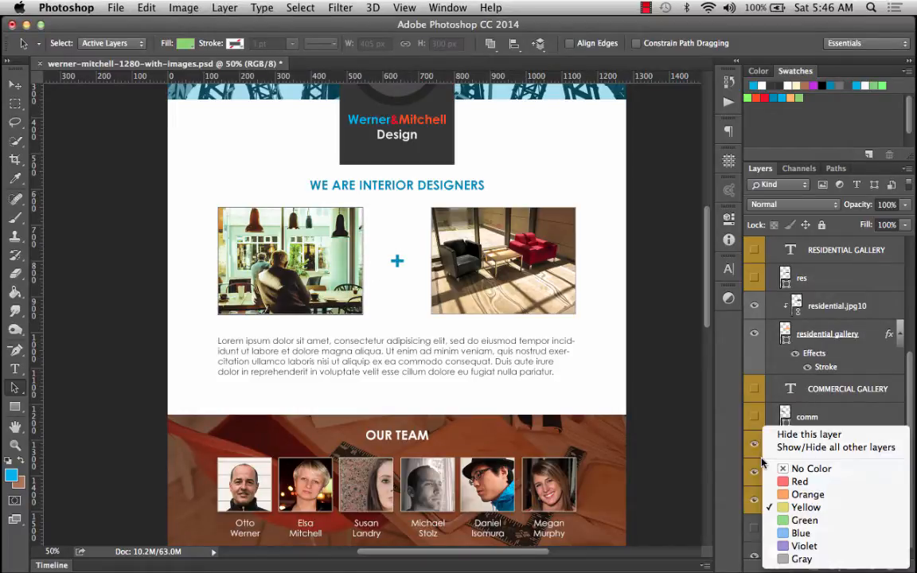
click(798, 559)
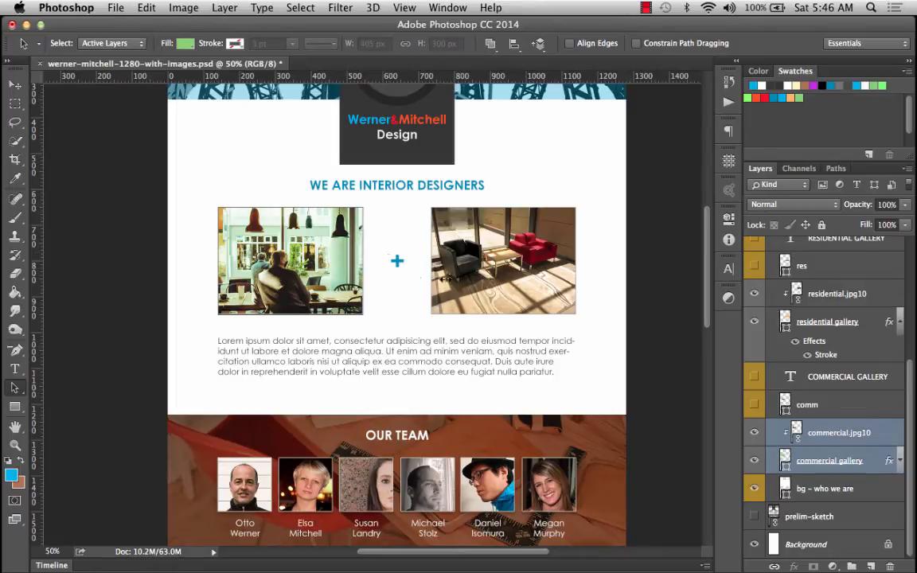
Duplicate the + text layer in the Who We Are group and hide the original.
scroll(849, 334, up, 6)
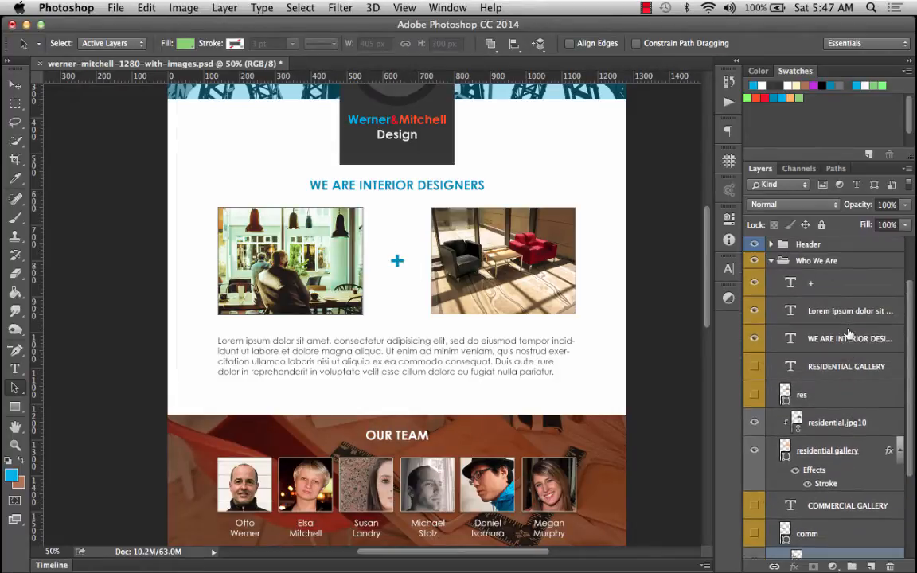
click(836, 332)
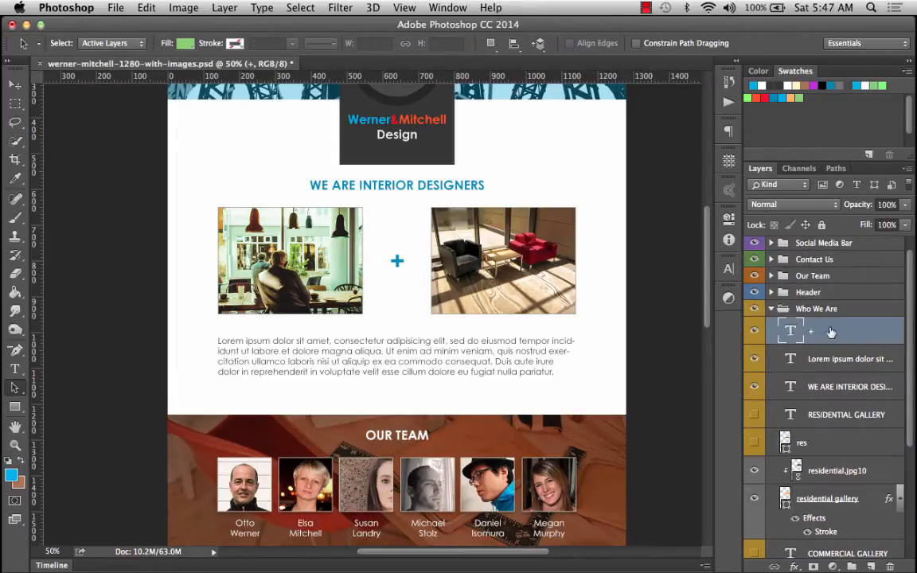
drag(829, 331, 871, 565)
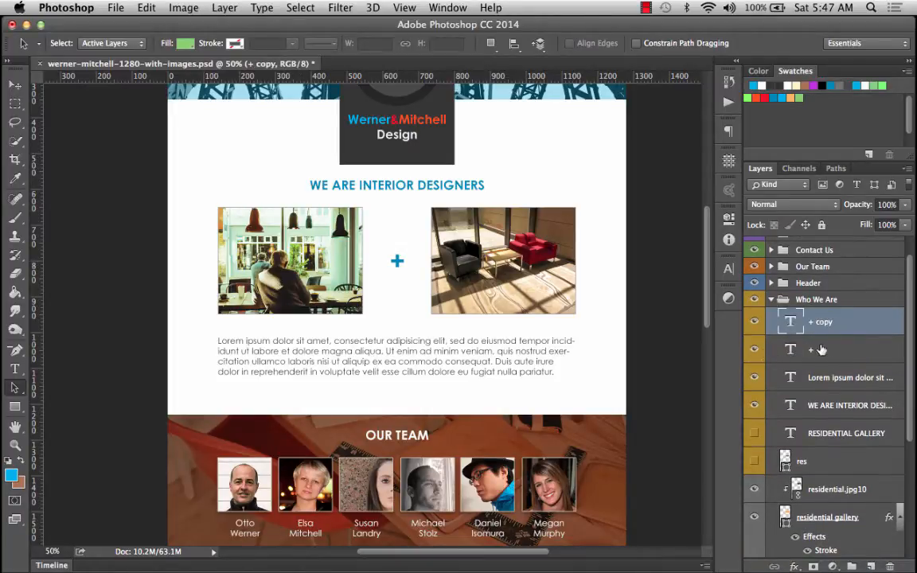
click(754, 348)
Convert the duplicated + text layer to a shape.
click(226, 7)
mouse_move(239, 6)
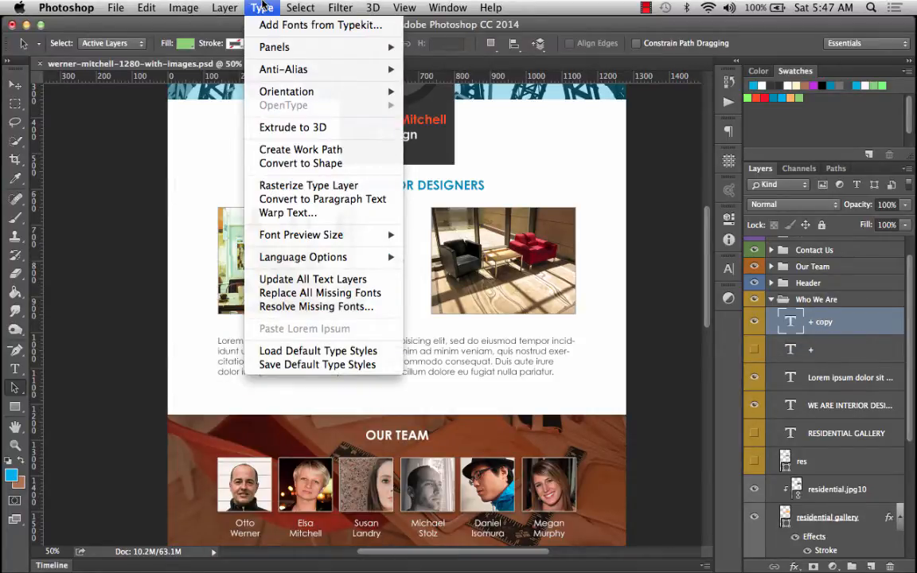
click(287, 164)
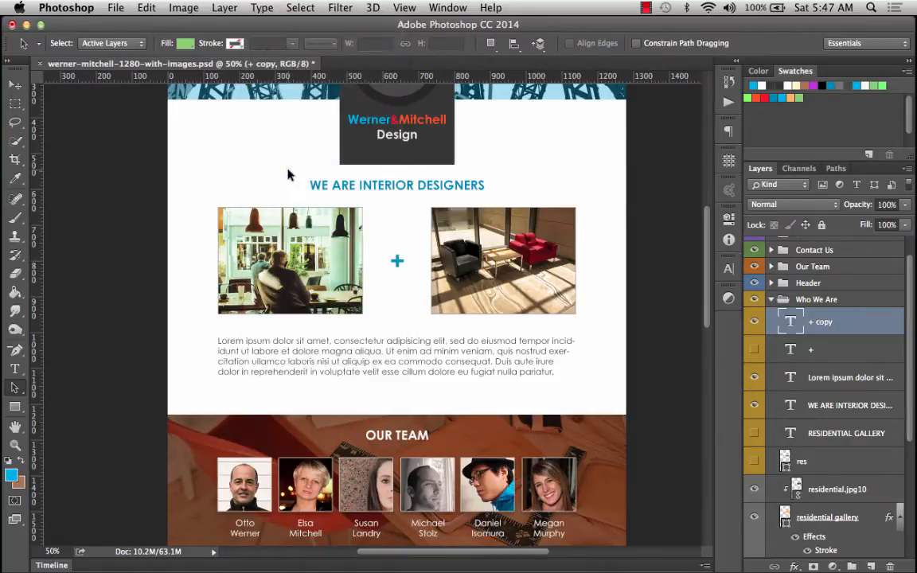
Rename the plus shape layer as plus-symbol.jpg10 and collapse the Who We Are group.
double_click(808, 322)
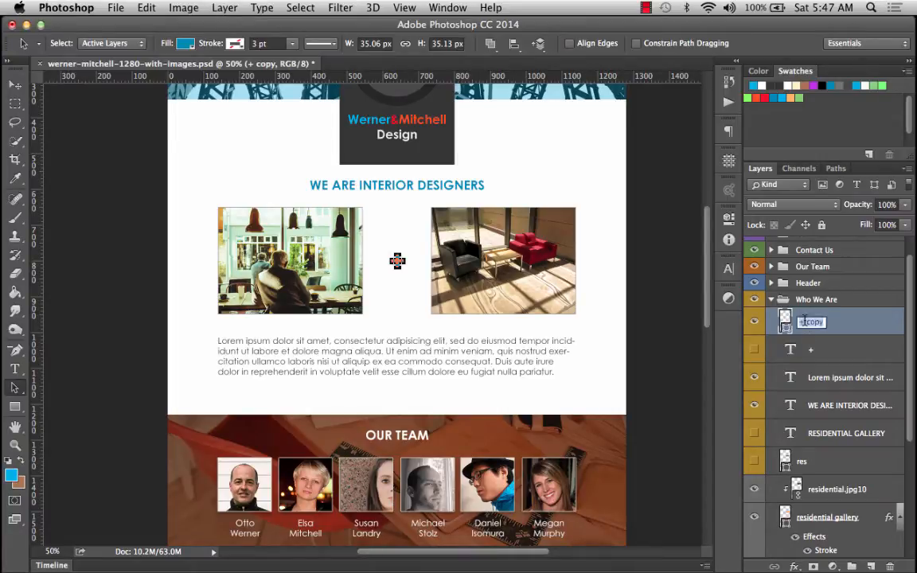
text(plus-symbol)
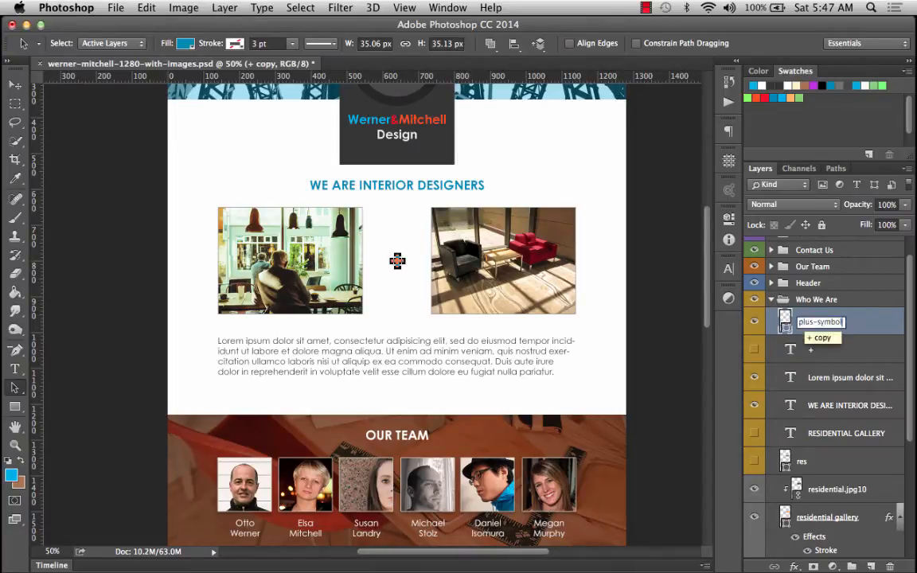
text(.jpg10)
key(Return)
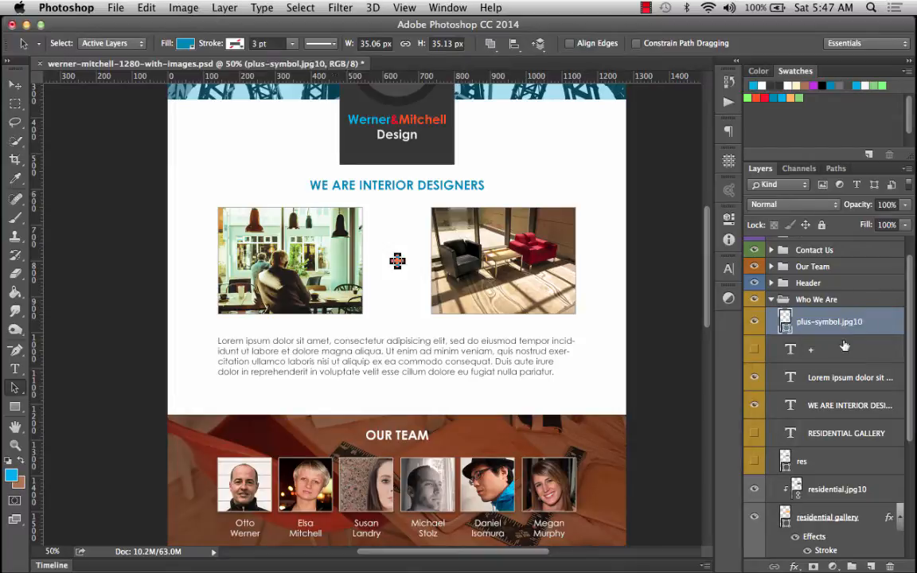
click(755, 348)
click(771, 300)
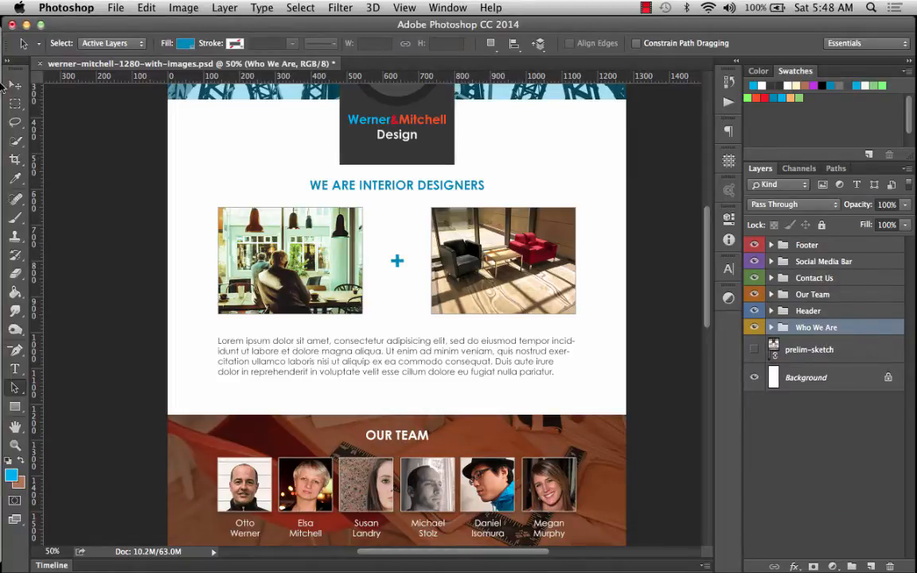
Switch to Finder and preview commercial.jpg, bg-banner.jpg and errors.txt in the werner-mitchell-1280-with-images-assets folder.
click(34, 49)
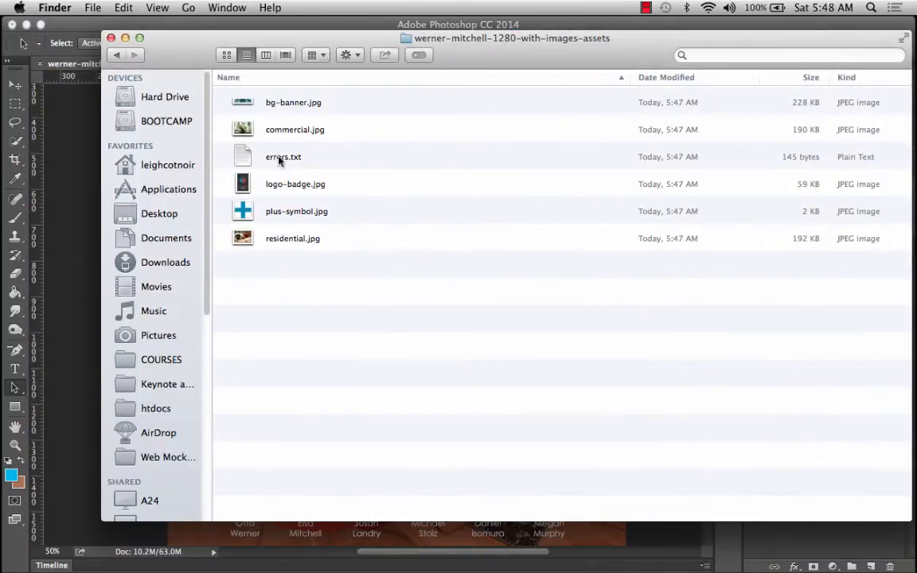
drag(283, 138, 282, 137)
key(space)
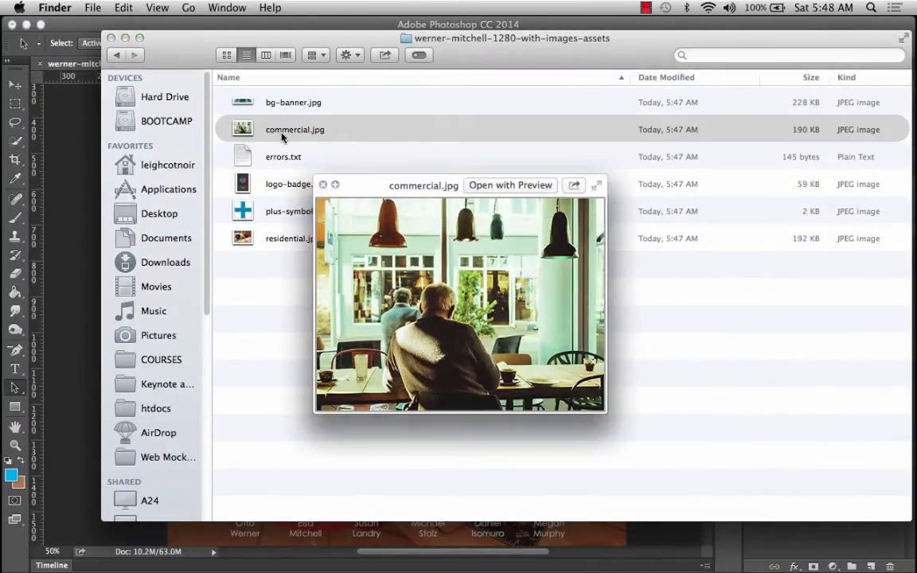
key(Up)
key(Down)
key(Down)
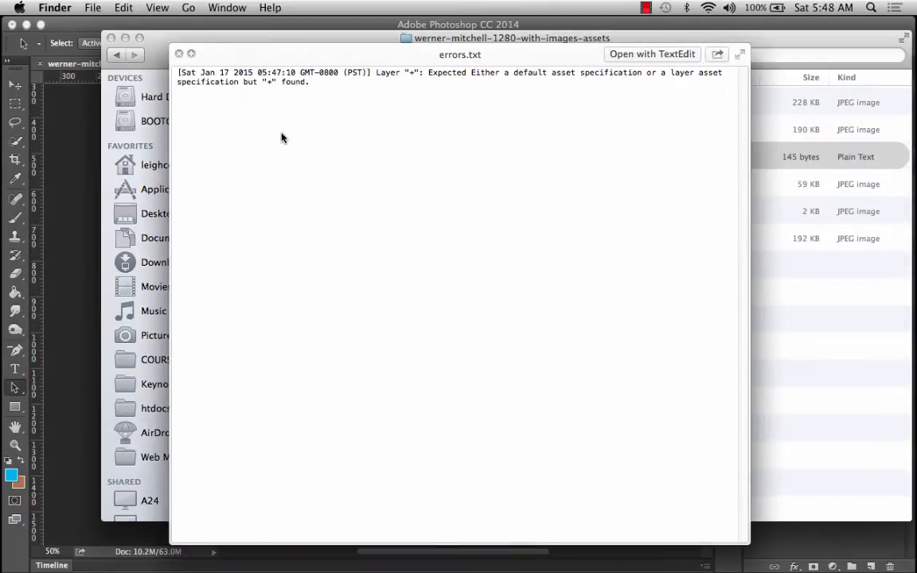
key(space)
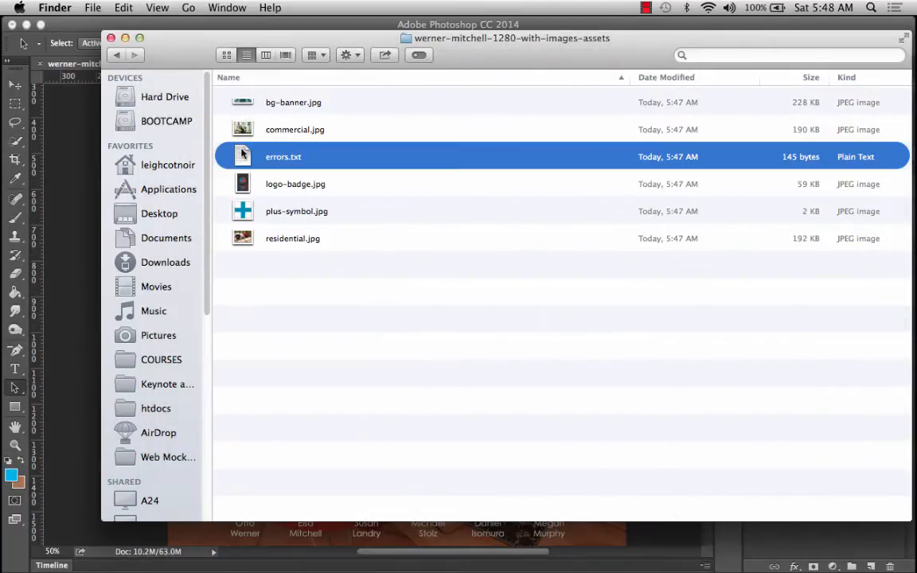
Preview the logo-badge, plus-symbol, residential and bg-banner images, and minimize the Finder window.
click(272, 188)
key(space)
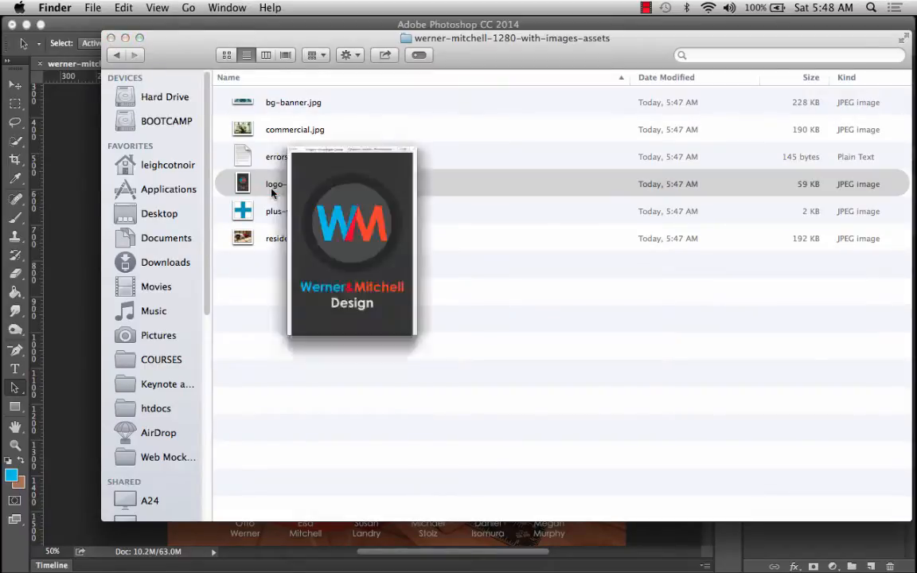
key(Down)
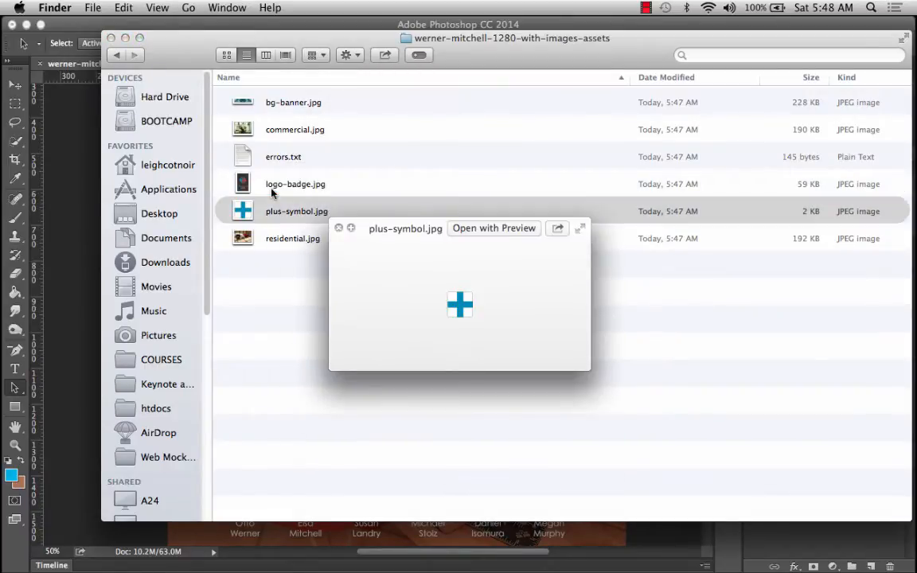
key(Down)
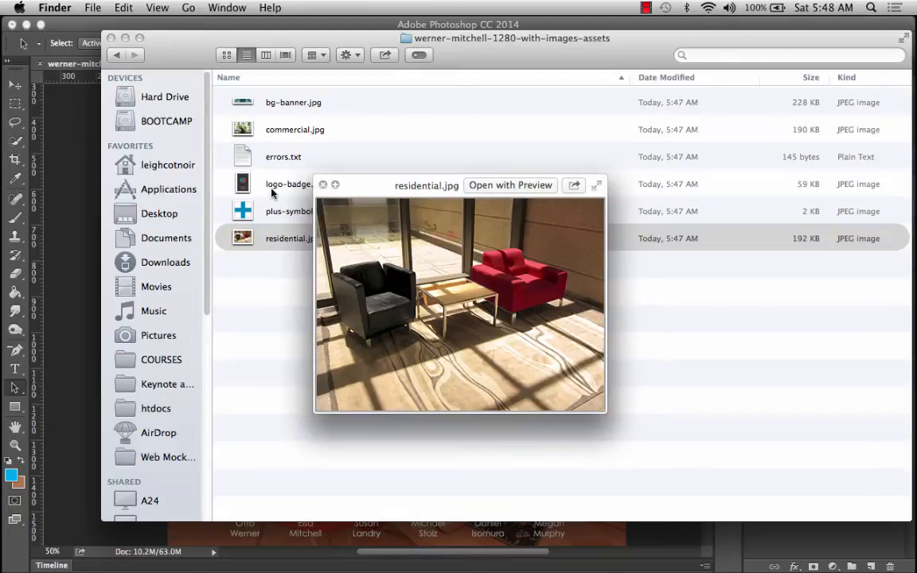
key(Up)
key(Up)
key(Up)
key(Up)
key(Up)
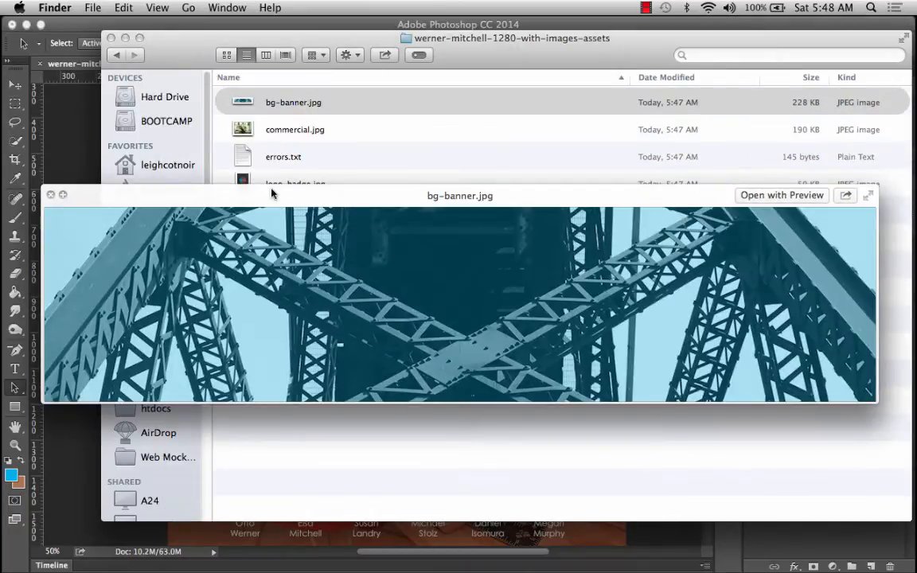
key(space)
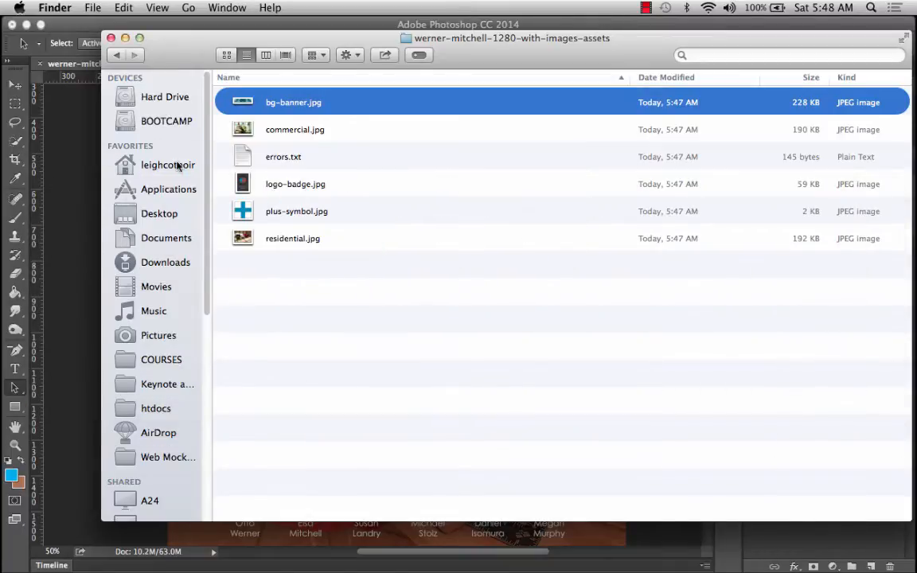
click(124, 38)
Hide the Stroke and Drop Shadow effects of the Member Photos group inside the Our Team group.
scroll(654, 359, down, 10)
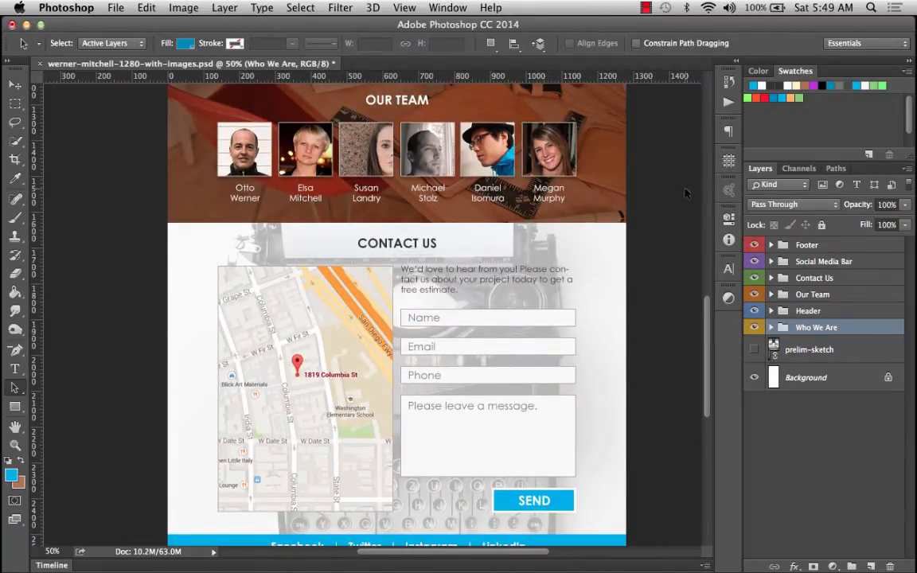
click(770, 294)
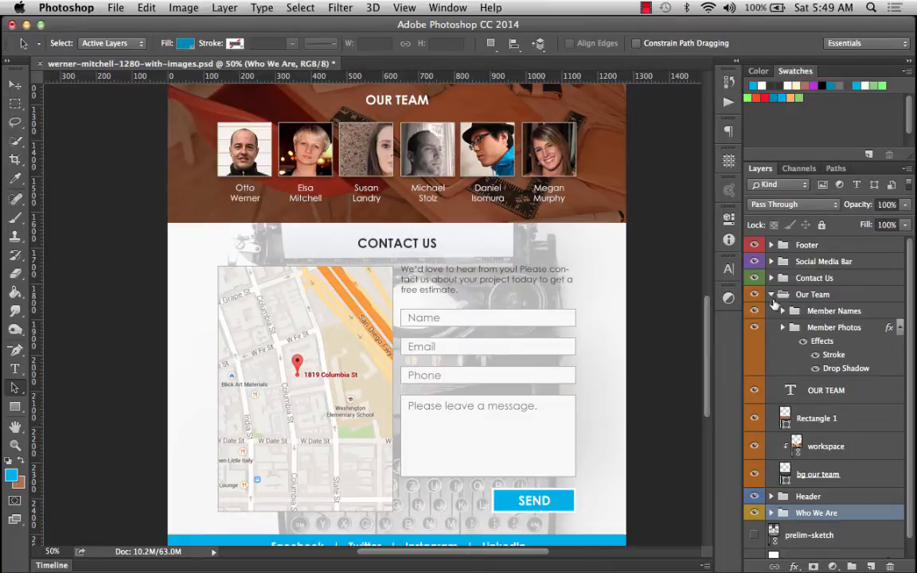
click(823, 330)
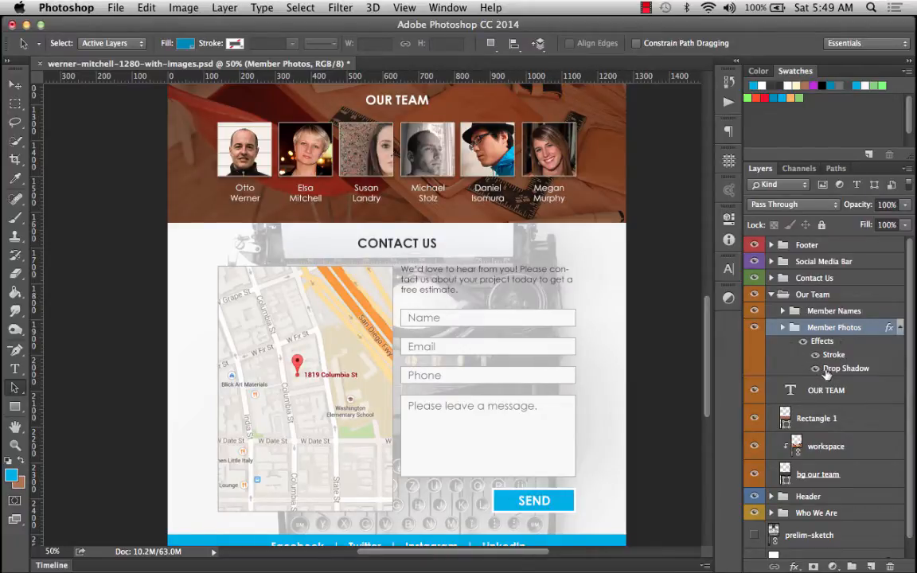
click(803, 341)
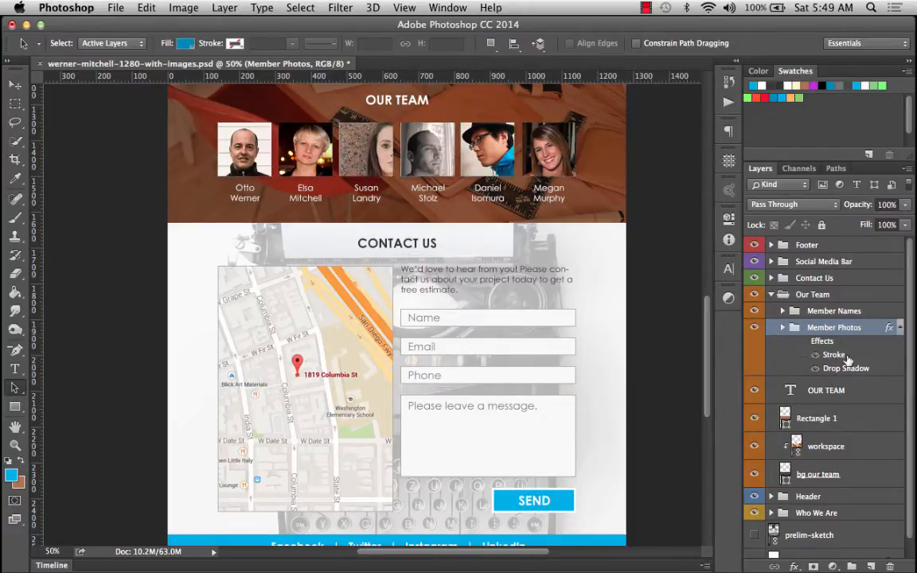
Append .jpg10 to the name of the topmost team member's photo layer in the Member Photos group.
click(781, 328)
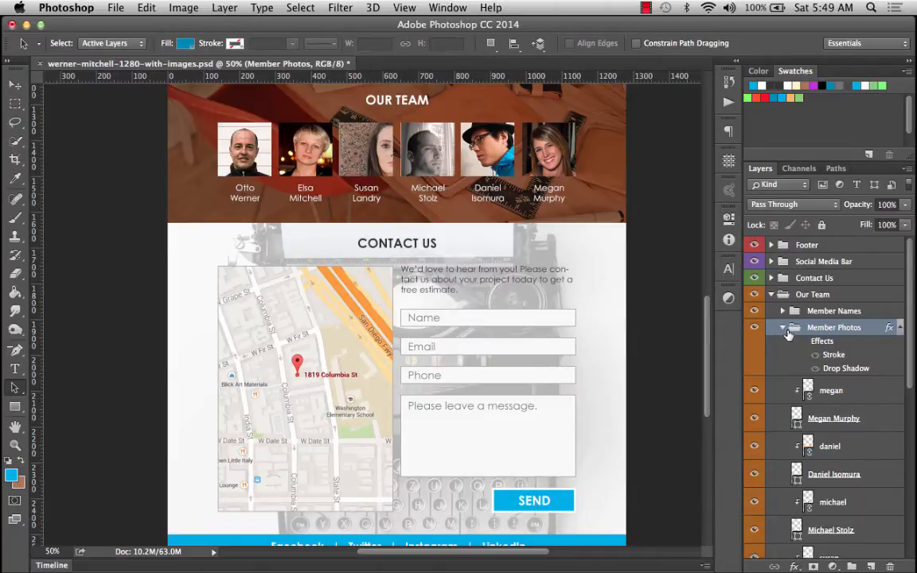
click(832, 395)
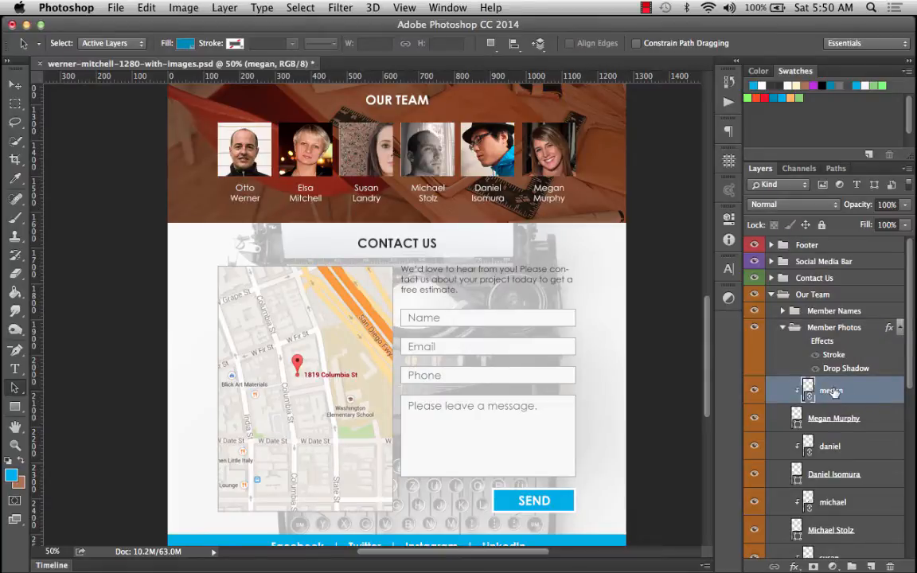
double_click(832, 391)
key(Right)
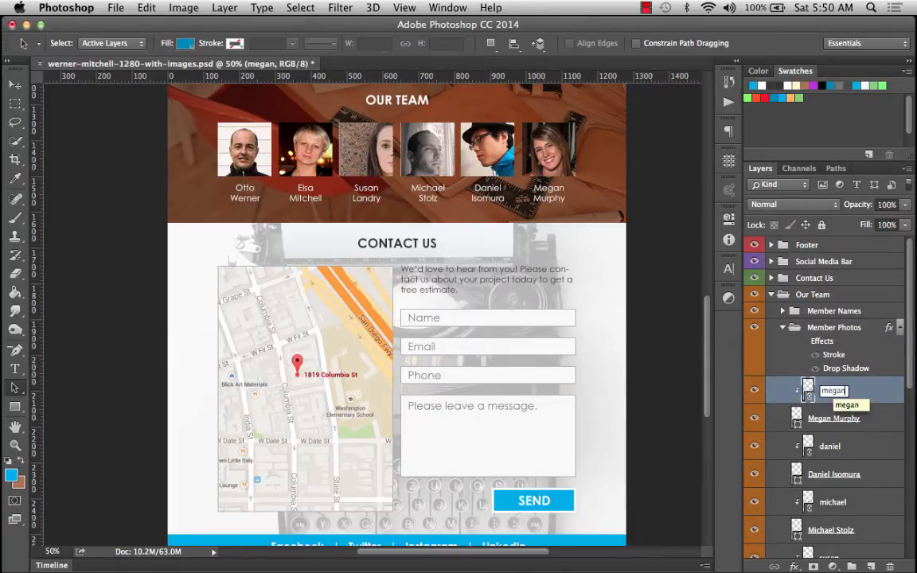
text(.jpg10)
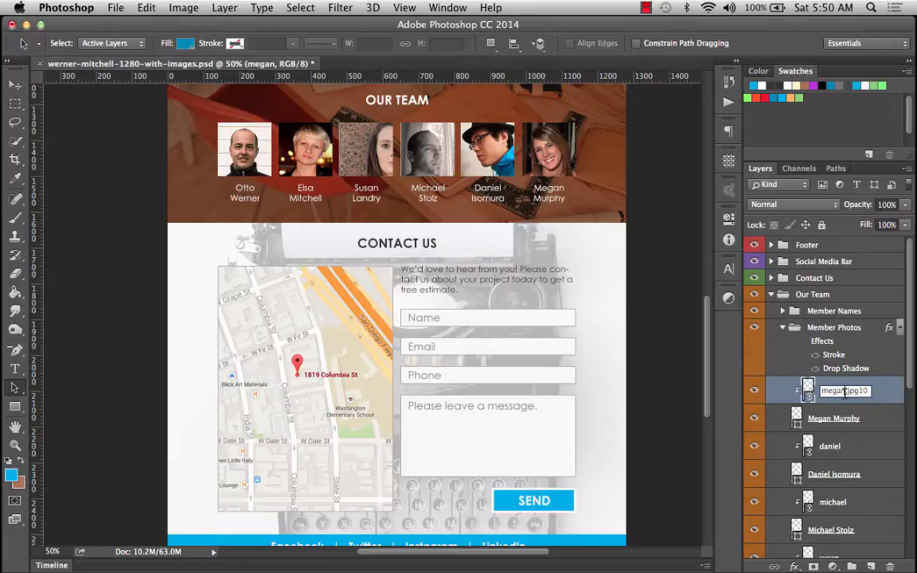
drag(845, 391, 873, 391)
key(Return)
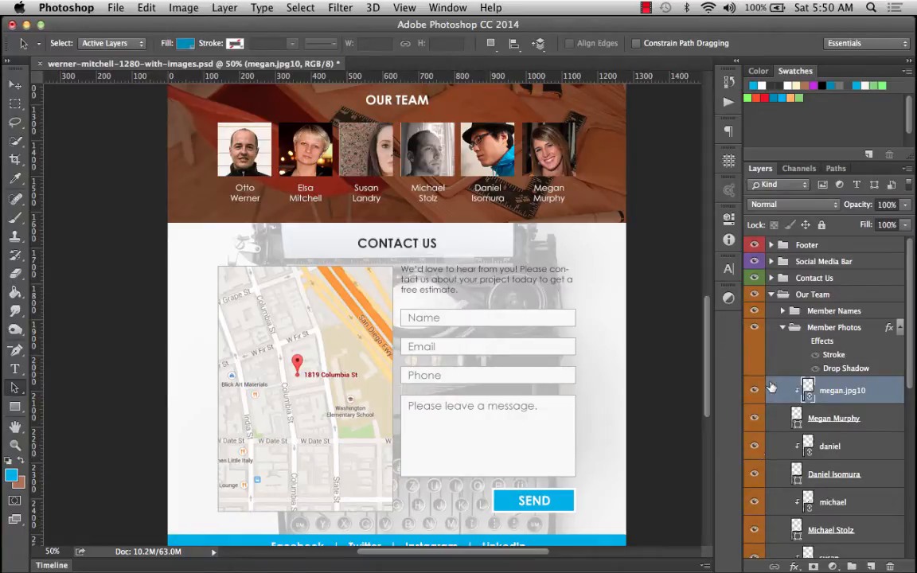
Color-code all photo layers and their clipping shapes in the Member Photos group gray.
shift+click(841, 419)
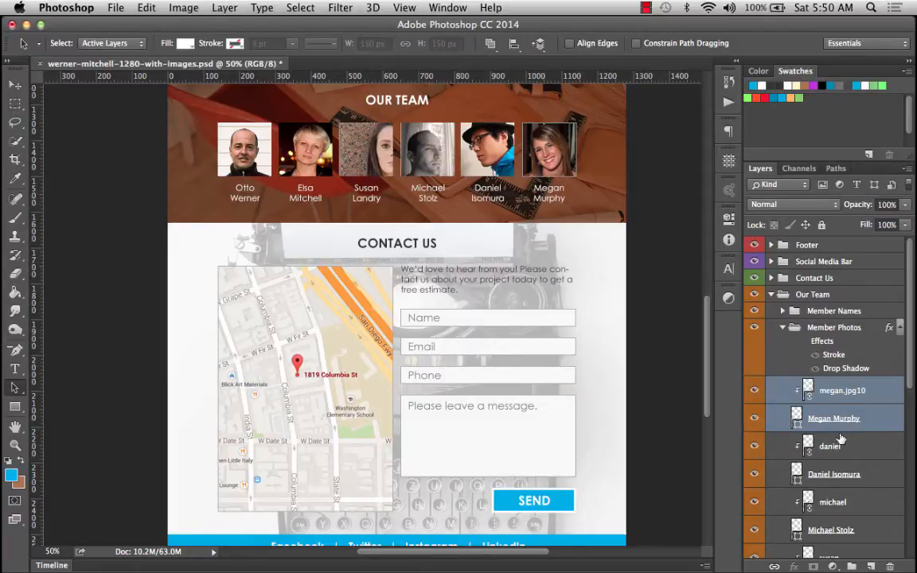
scroll(841, 439, down, 10)
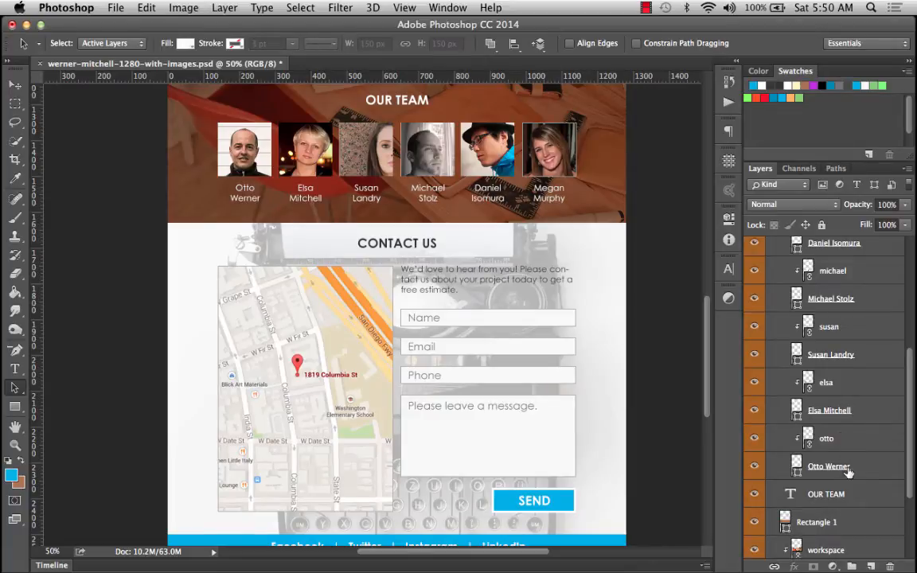
shift+click(765, 429)
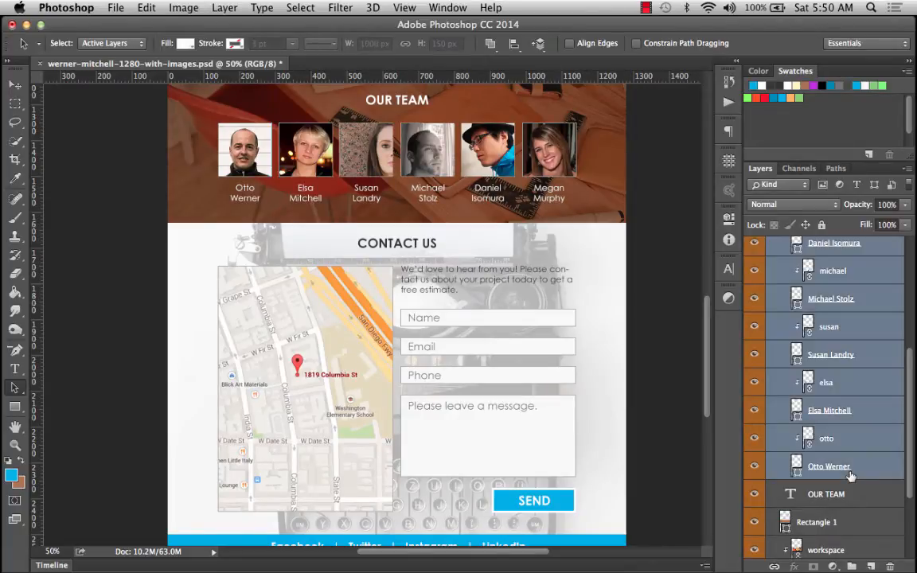
right_click(758, 327)
click(800, 453)
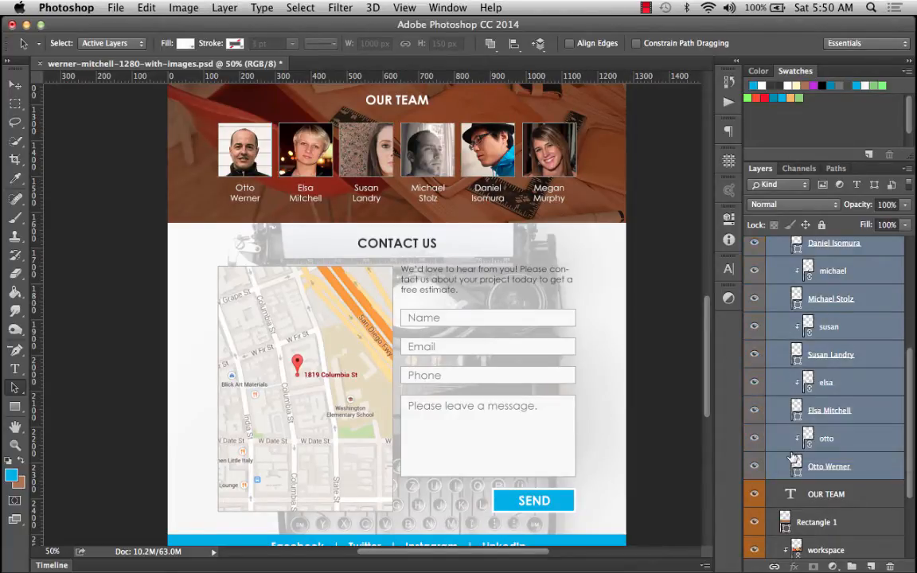
scroll(840, 381, up, 7)
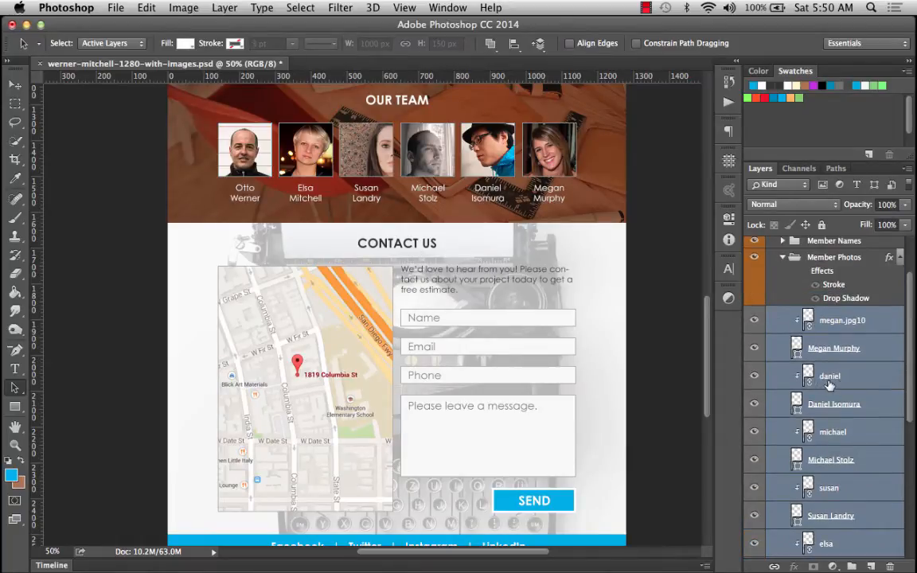
Append .jpg10 to the names of the second, third and fourth team members' photo layers in the Member Photos group.
click(830, 384)
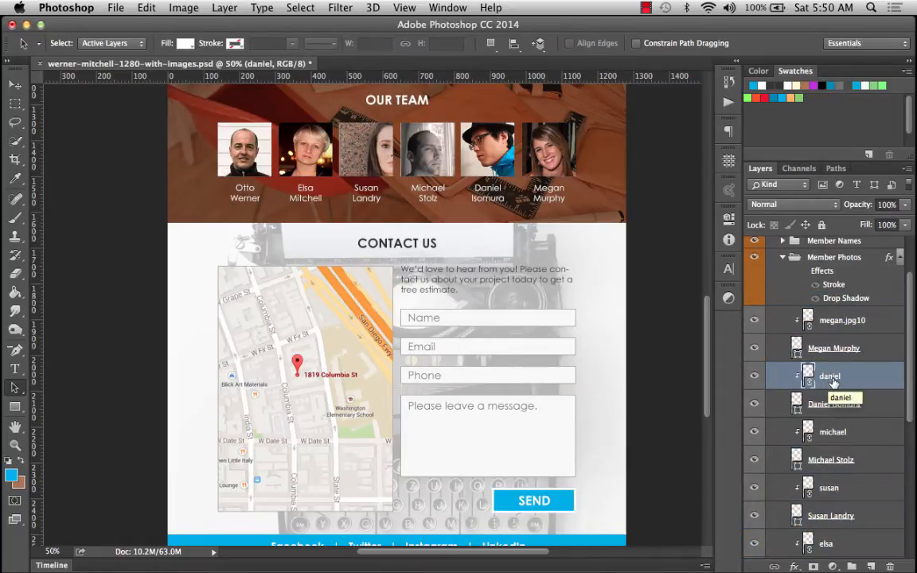
double_click(831, 376)
text(daniel.jpg10)
key(Return)
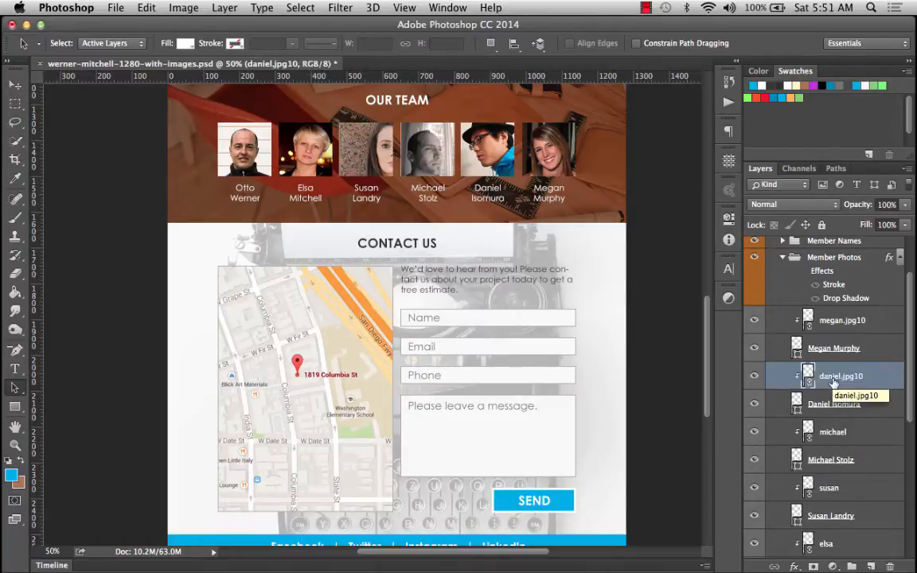
double_click(833, 432)
text(michael.jpg10)
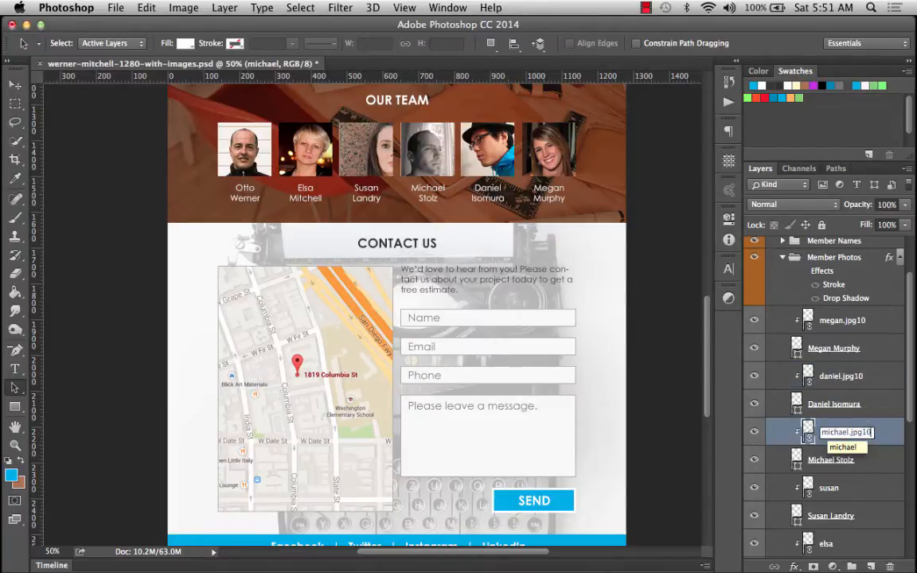
key(Return)
double_click(830, 488)
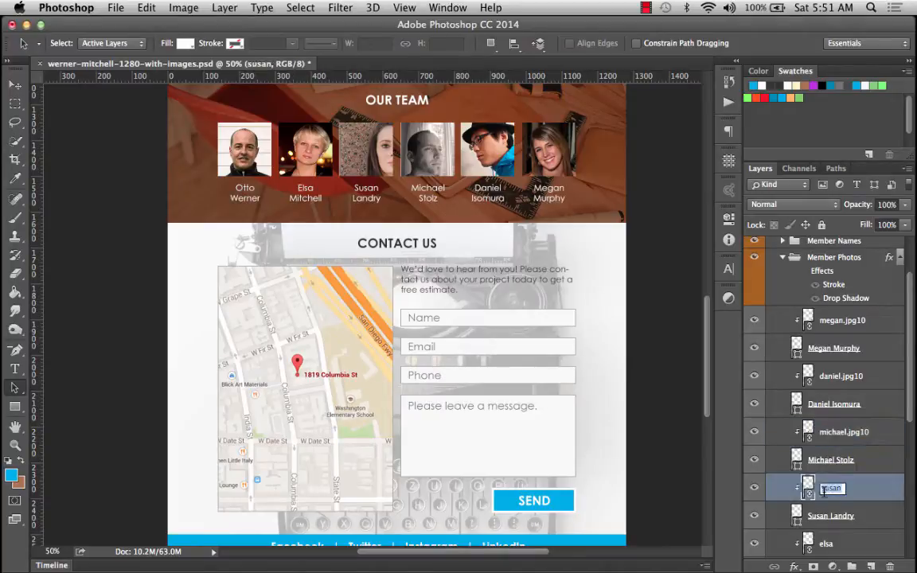
text(susan.jpg10)
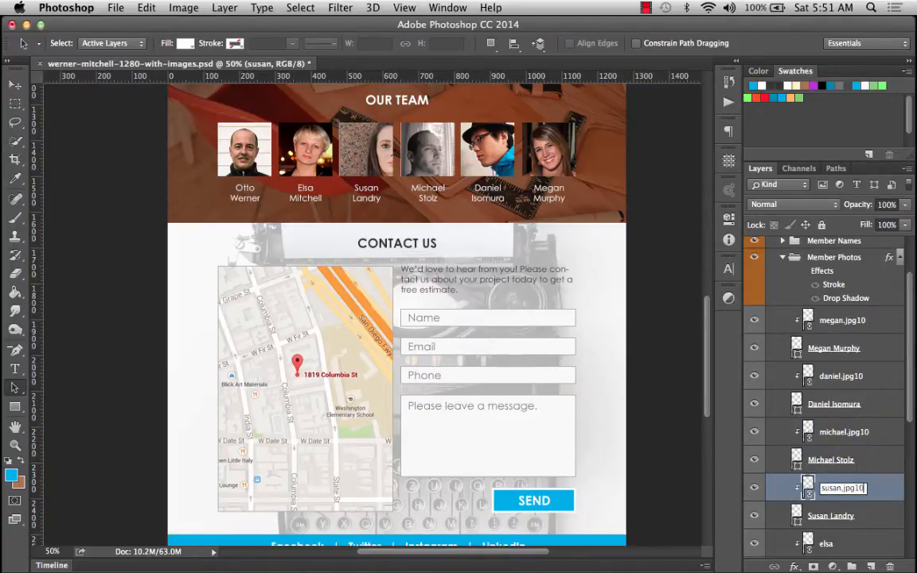
key(Return)
Append .jpg10 to the names of the last two team members' photo layers and collapse the Member Photos group.
scroll(825, 497, down, 6)
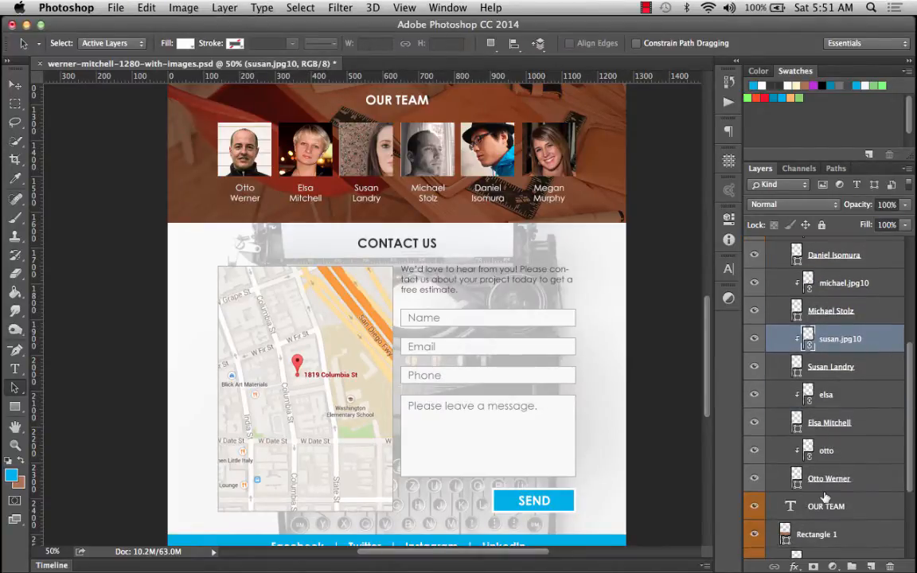
double_click(827, 394)
text(elsa.jpg10)
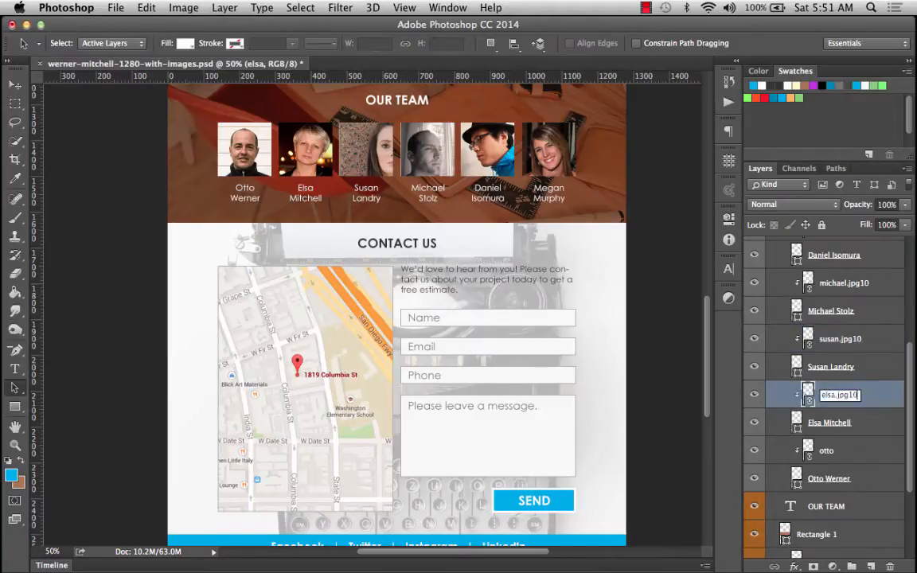
key(Return)
double_click(828, 451)
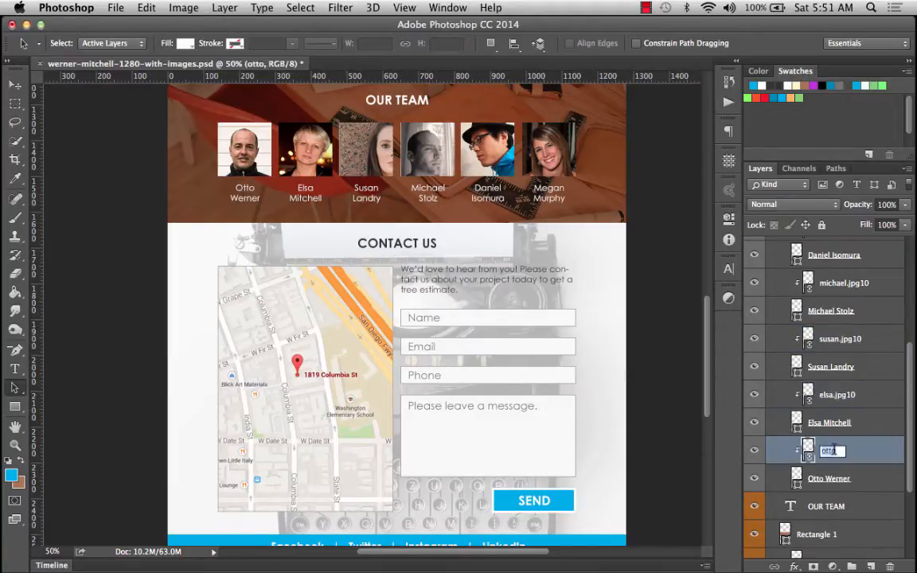
text(otto.jpg10)
key(Return)
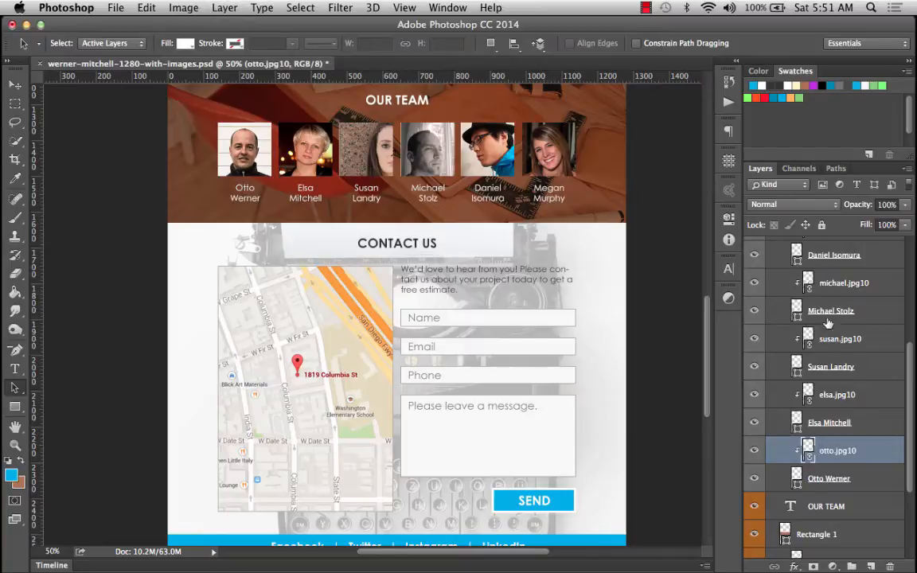
scroll(828, 322, up, 5)
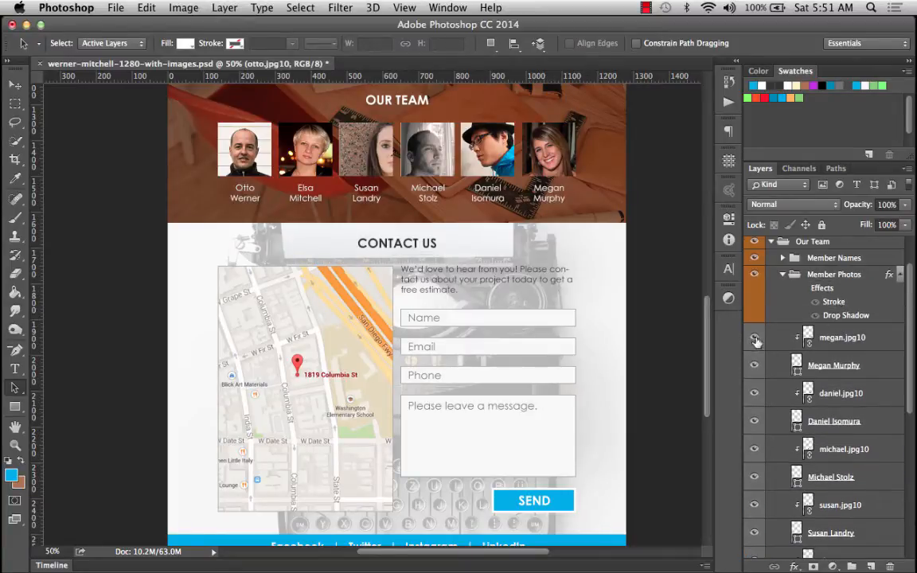
click(783, 276)
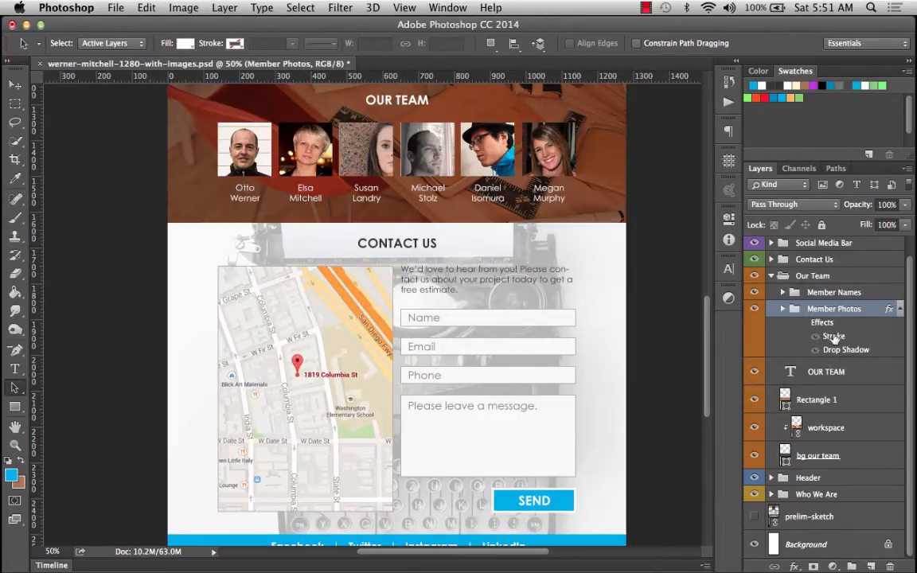
Switch to Finder, preview the last-listed team member photo in the generated assets folder, and return to Photoshop.
mouse_move(47, 101)
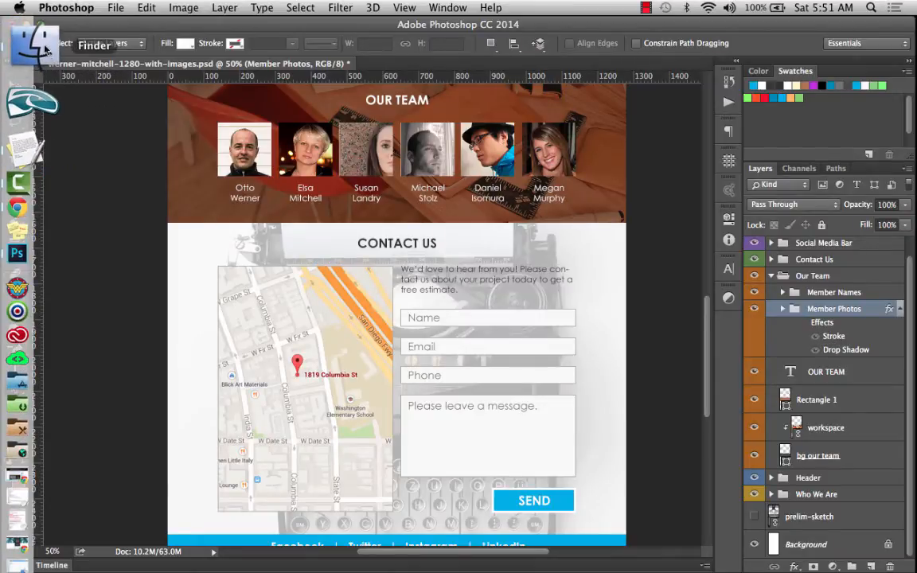
click(35, 44)
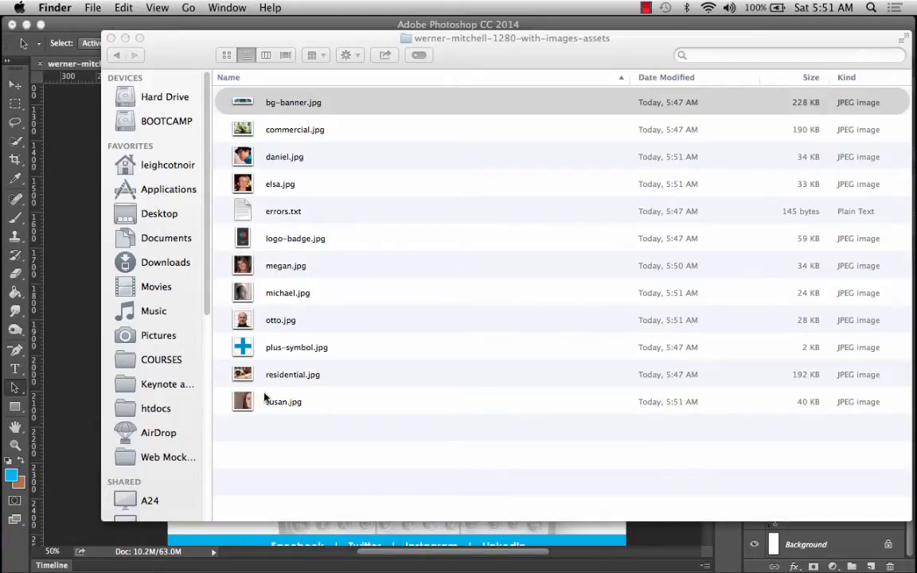
click(248, 403)
key(space)
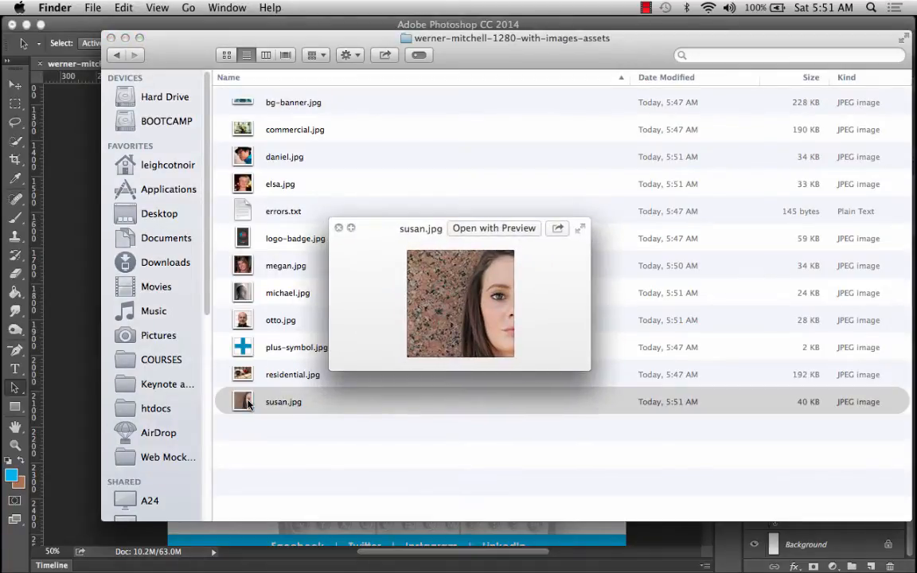
key(space)
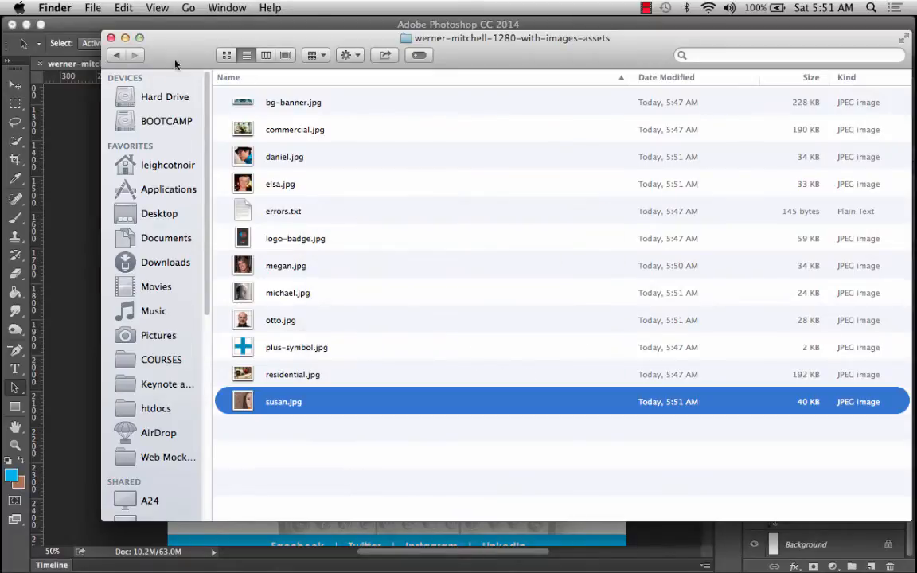
click(124, 37)
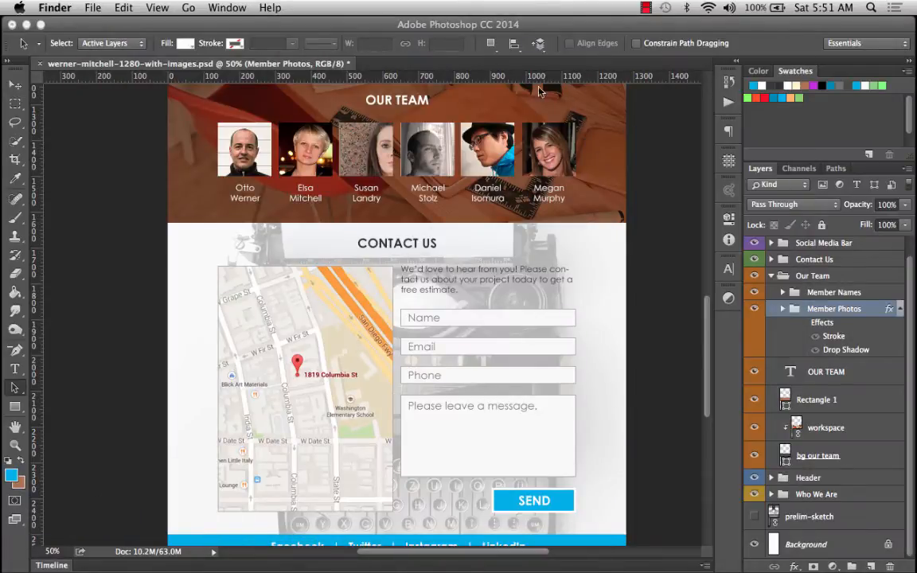
click(528, 21)
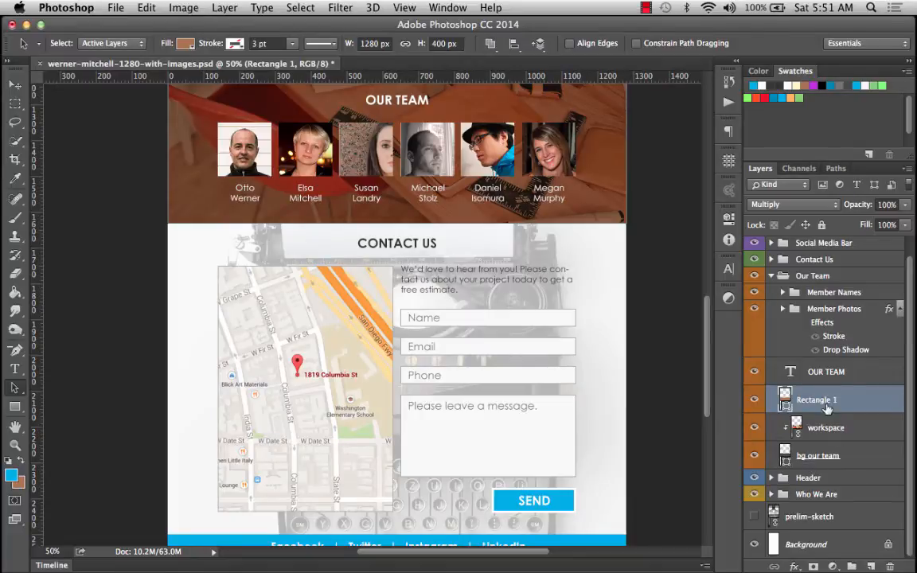
Group the Rectangle 1, workspace and bg our team layers as bg-our-team.jpg10, and collapse the Our Team group.
shift+click(846, 457)
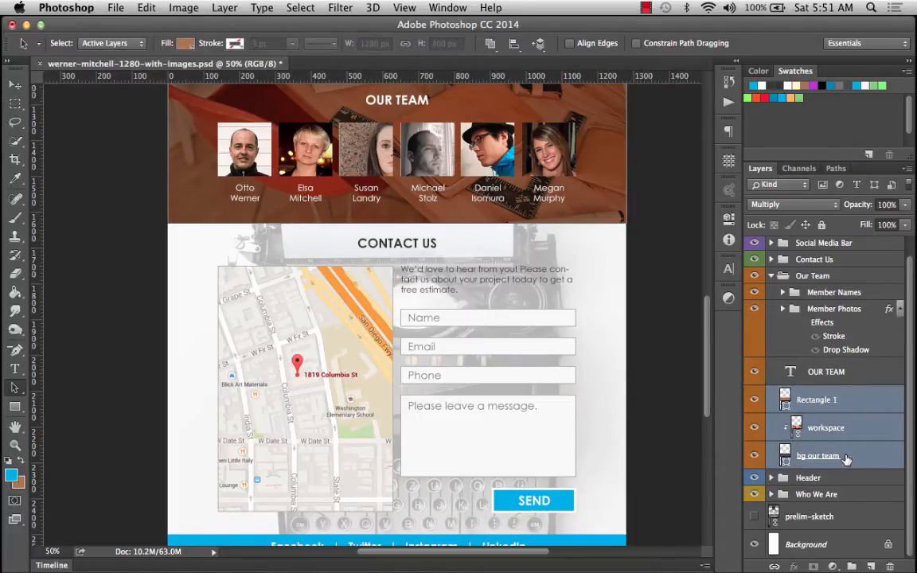
click(853, 566)
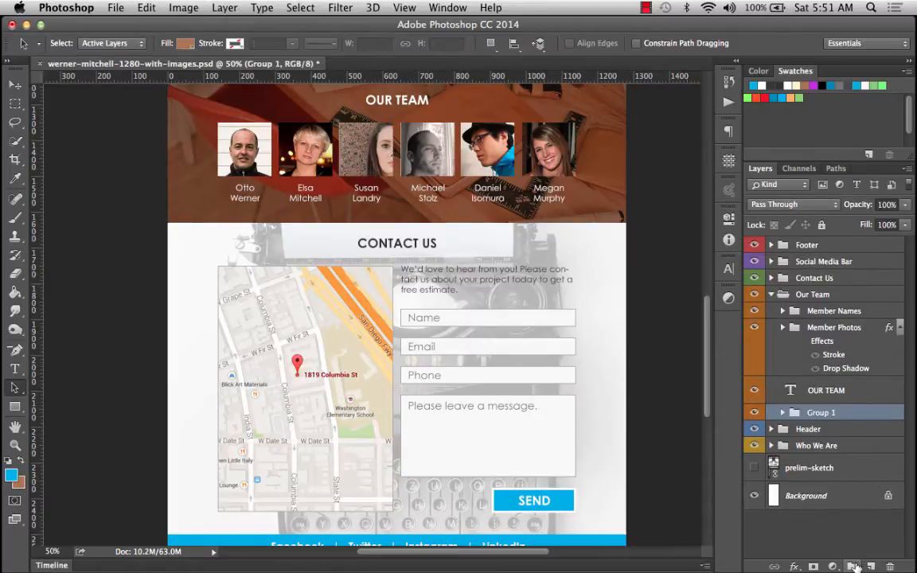
double_click(821, 413)
text(bg-our-team)
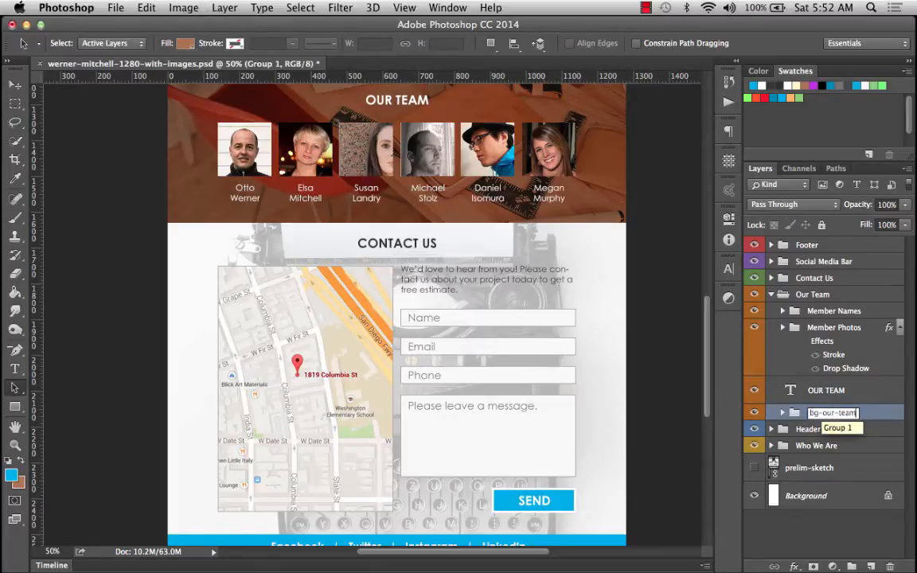
text(.jpg10)
key(Return)
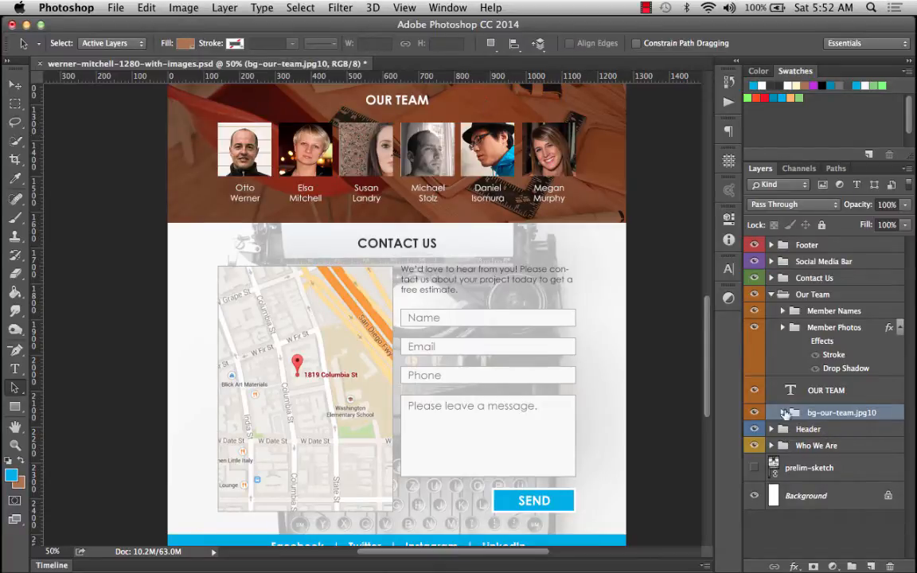
click(771, 295)
Rename the Rectangle 2 layer in the Contact Us group to typewriter.jpg10.
click(771, 278)
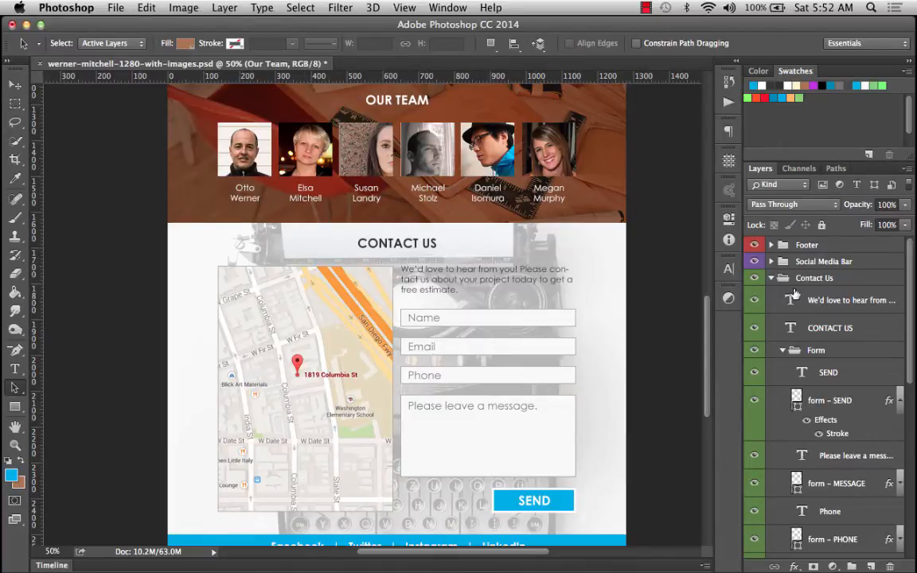
click(783, 351)
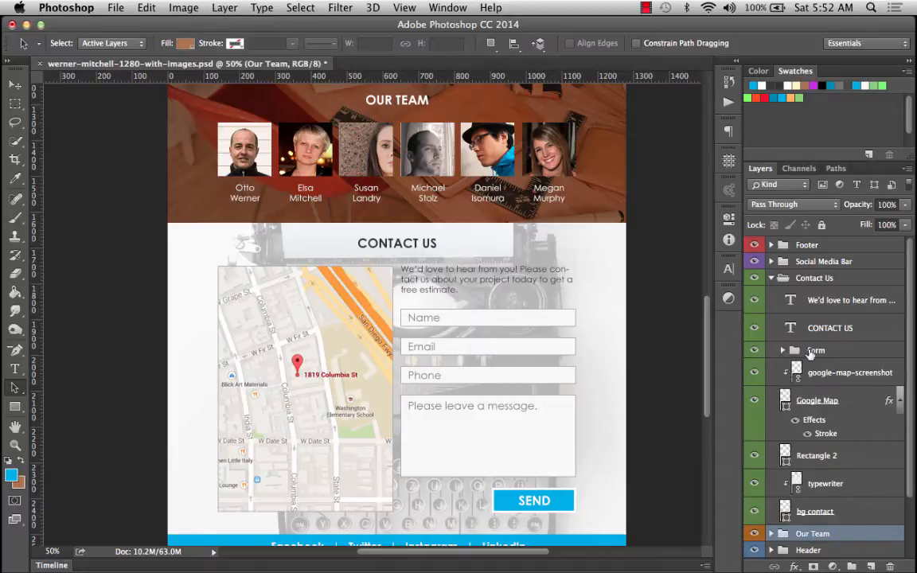
click(838, 379)
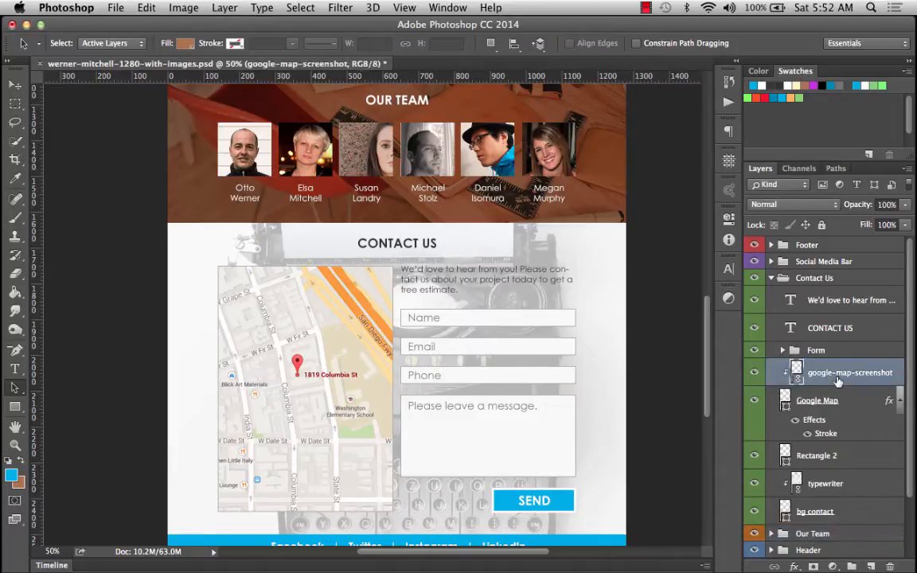
click(814, 462)
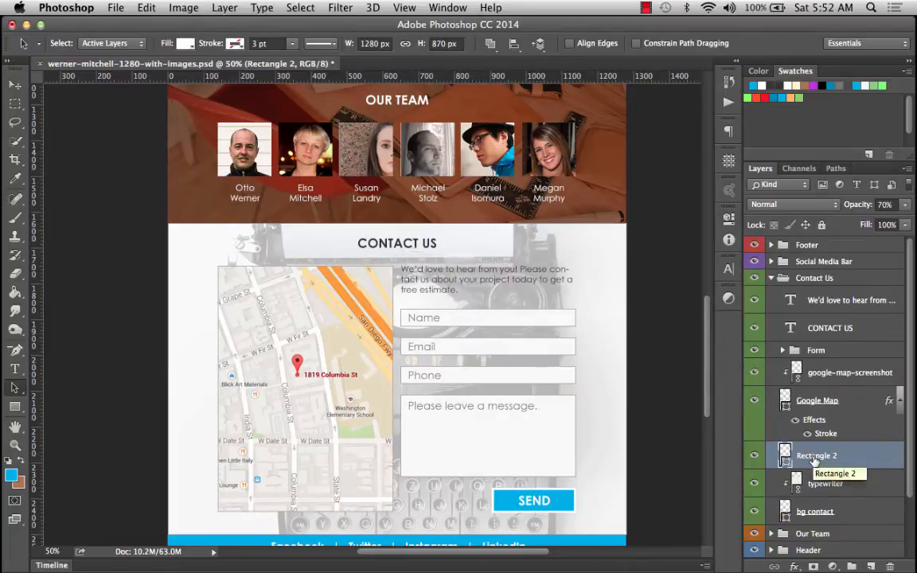
double_click(814, 457)
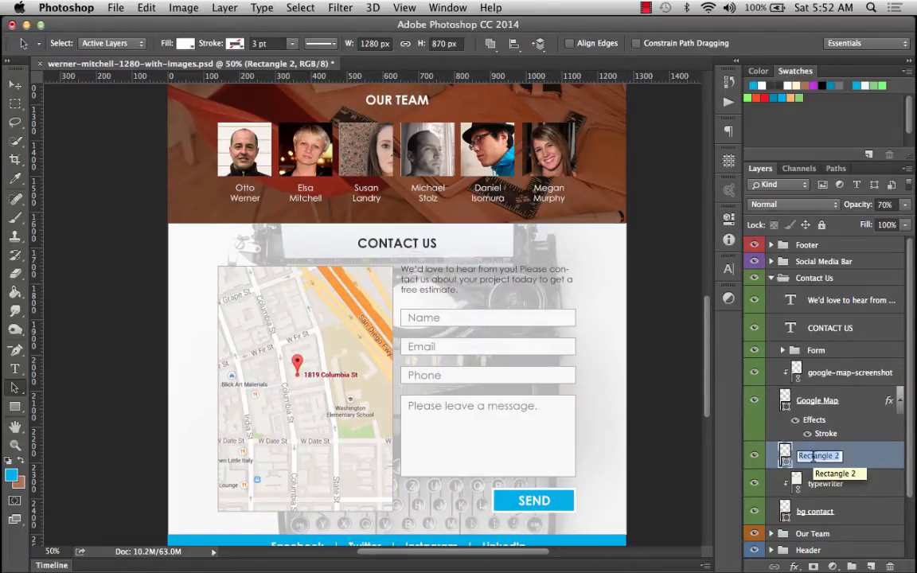
text(typ)
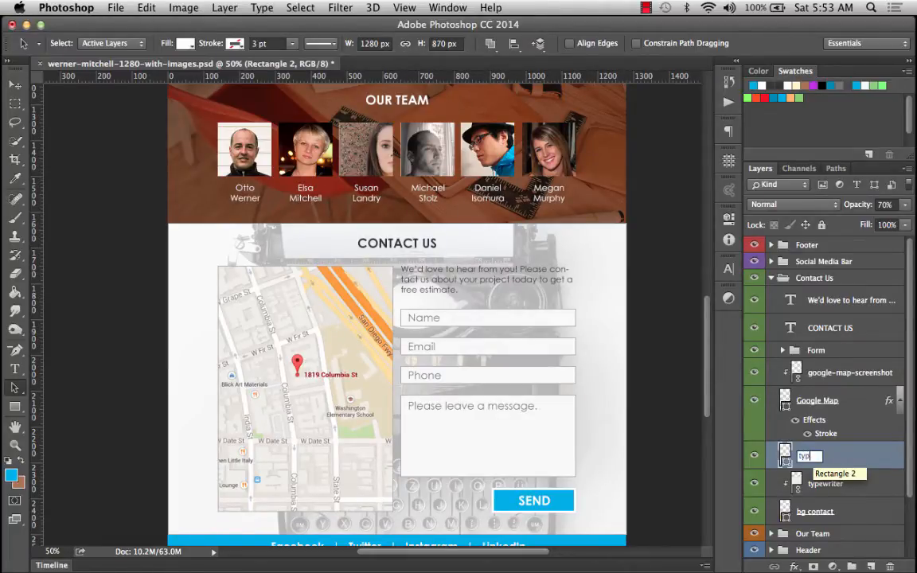
text(ewriter.jpg10)
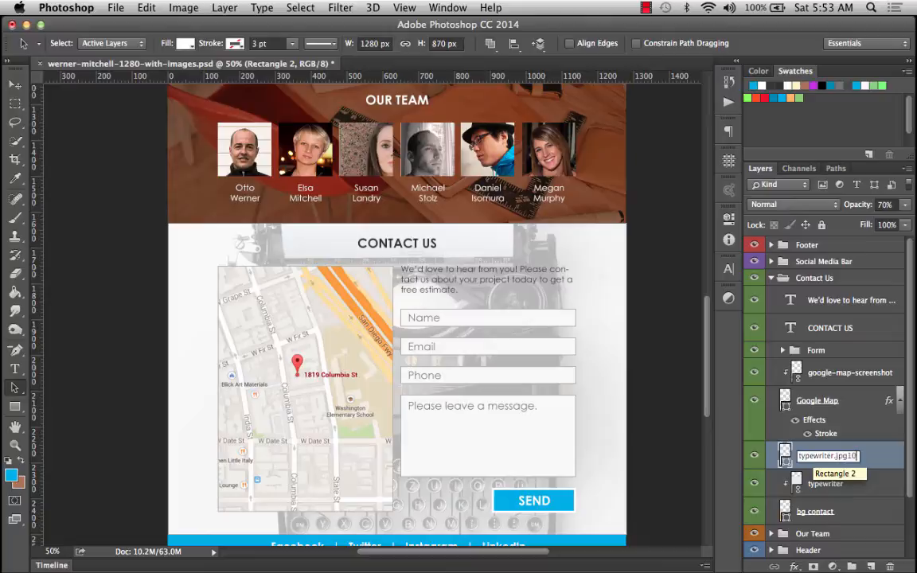
key(Return)
Color-code the typewriter.jpg10 and typewriter layers gray and collapse the Contact Us group.
shift+click(825, 483)
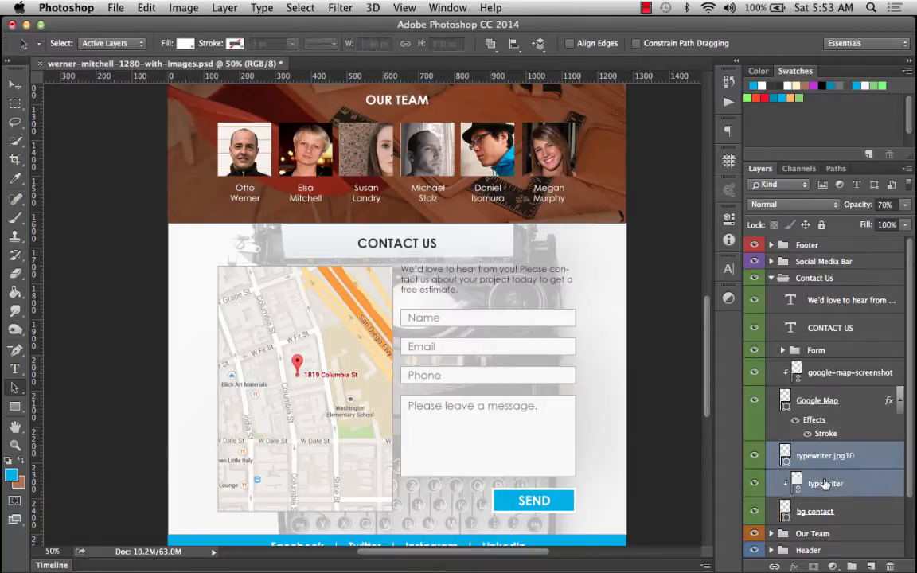
right_click(756, 469)
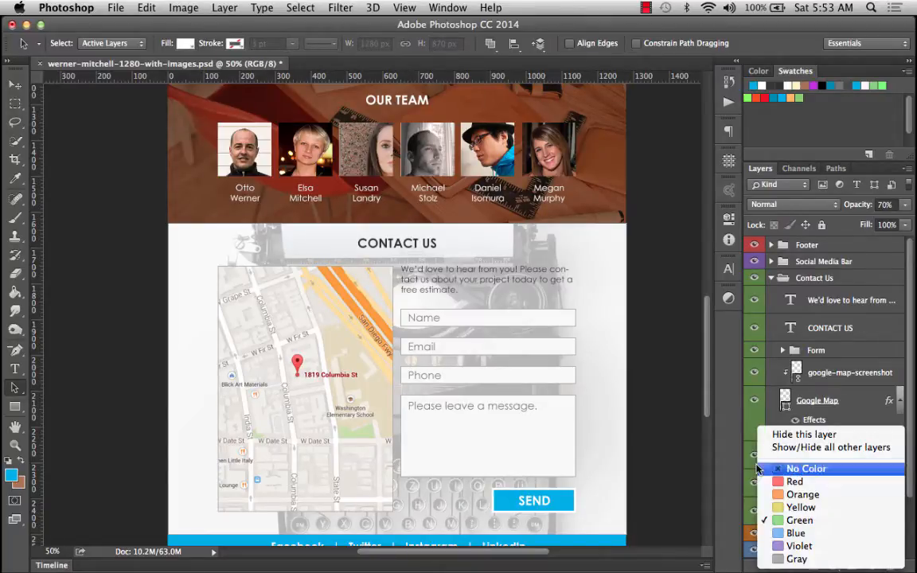
click(796, 559)
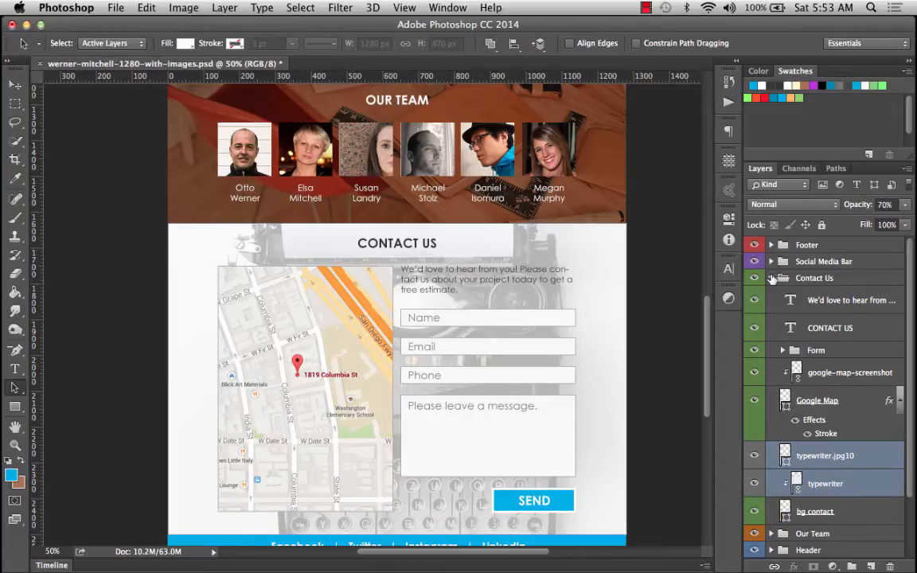
click(771, 278)
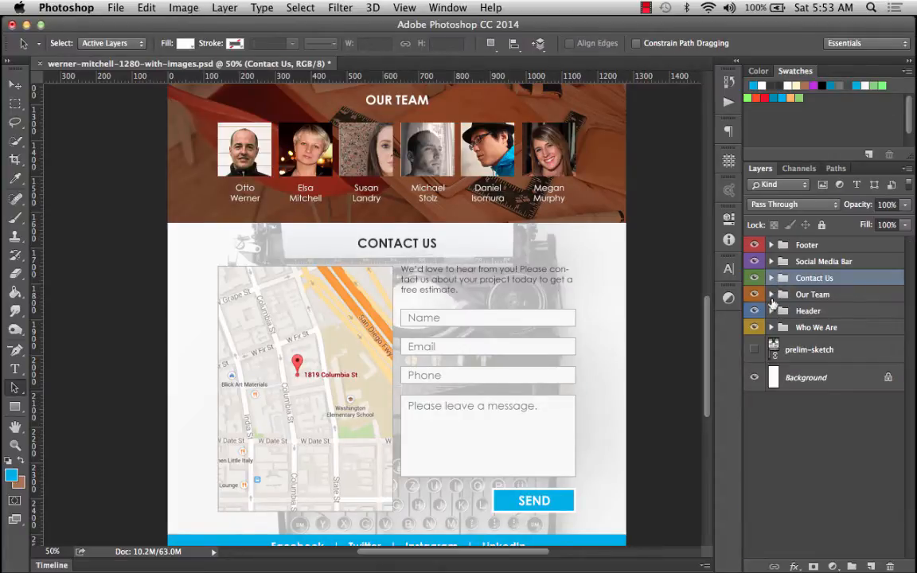
Color-code the bg-our-team.jpg10 group inside the Our Team group gray.
click(770, 294)
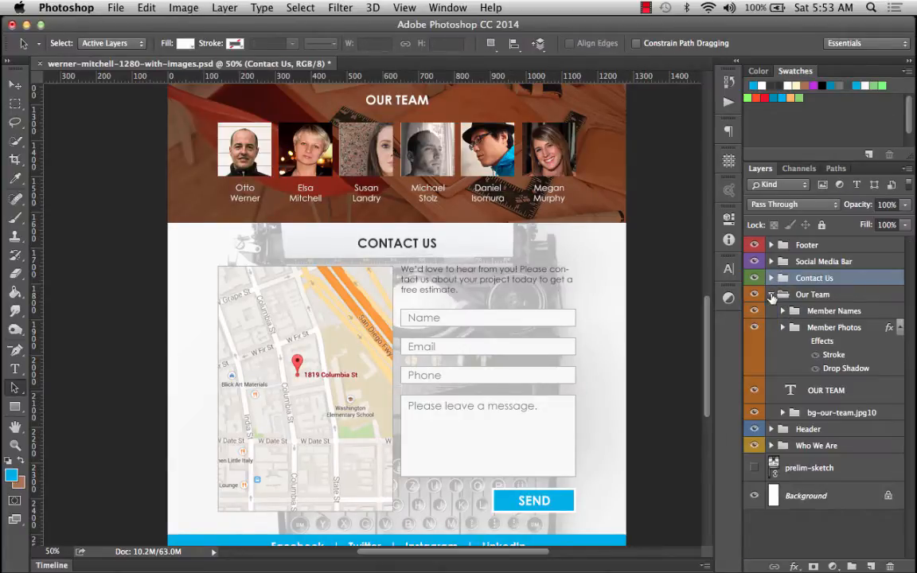
click(839, 413)
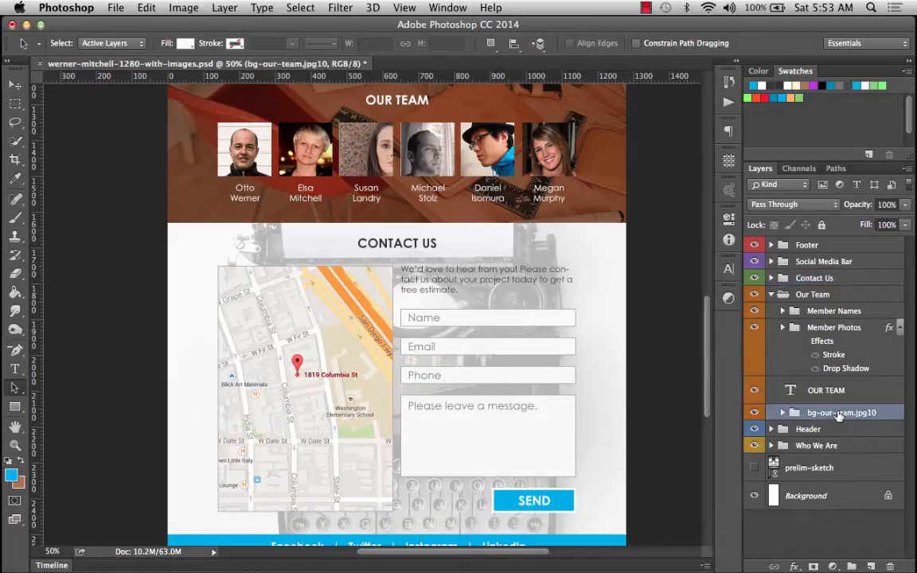
right_click(840, 415)
click(727, 557)
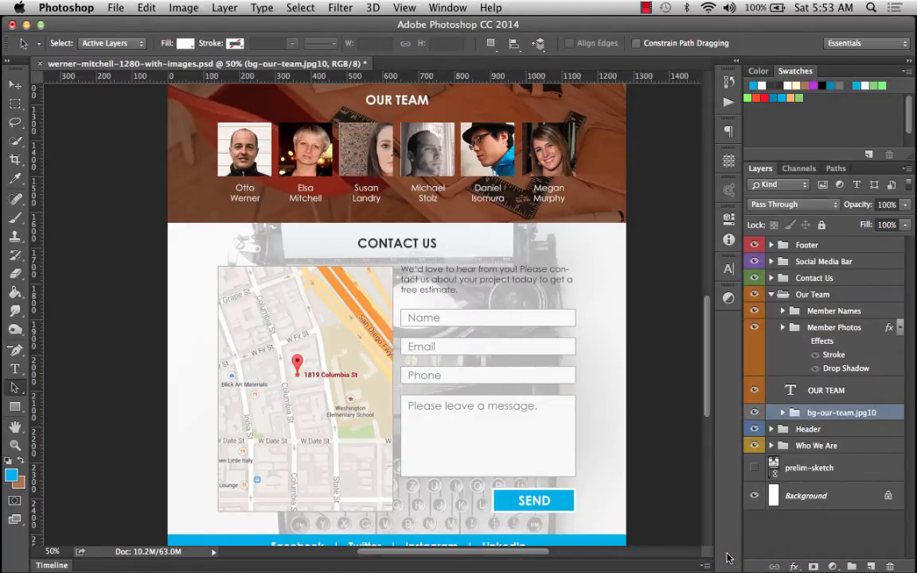
Collapse the Our Team group, and color-code the plus-symbol.jpg10 layer in the Who We Are group gray, leaving that group collapsed.
click(771, 294)
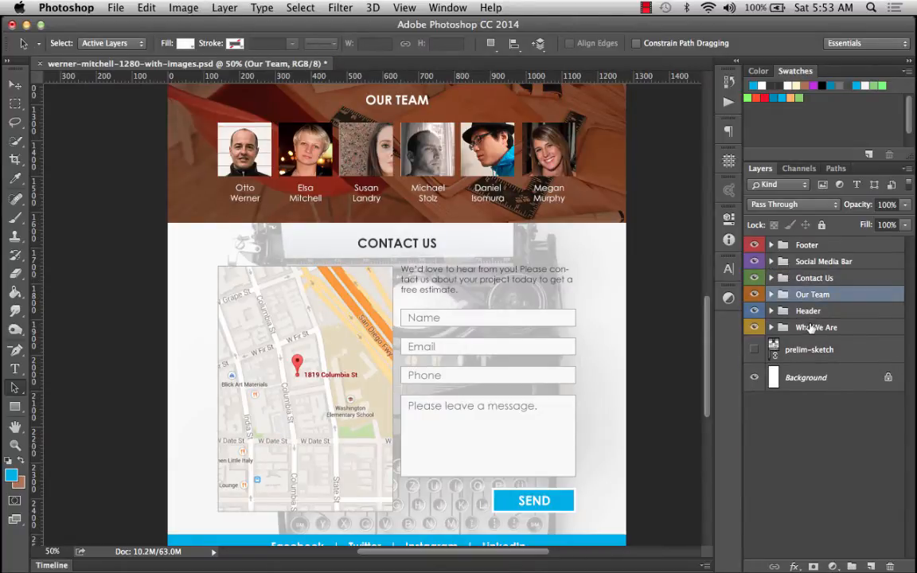
click(771, 327)
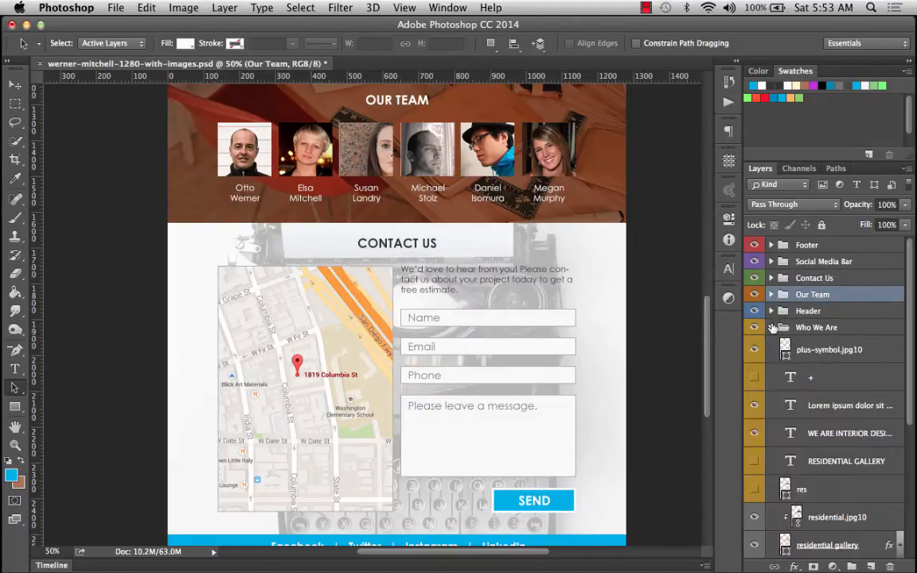
click(816, 354)
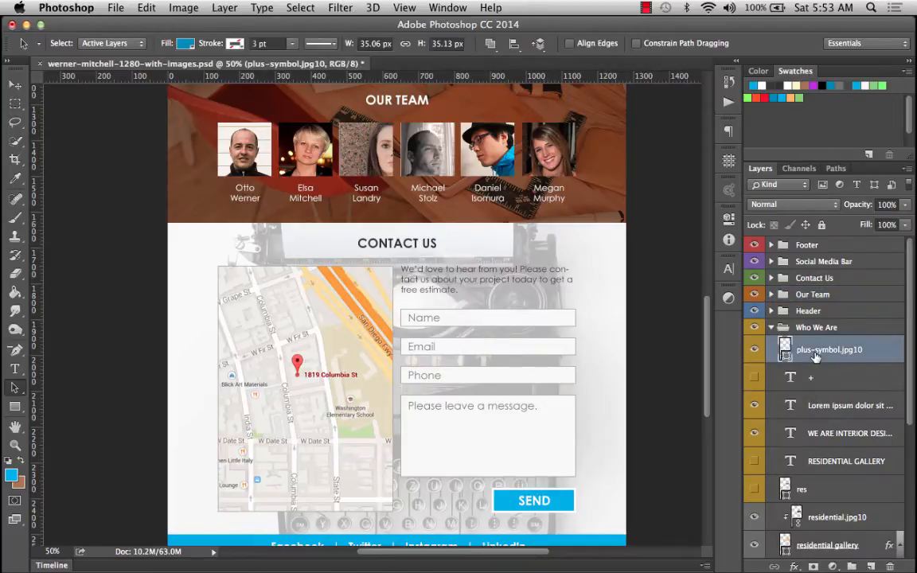
right_click(815, 354)
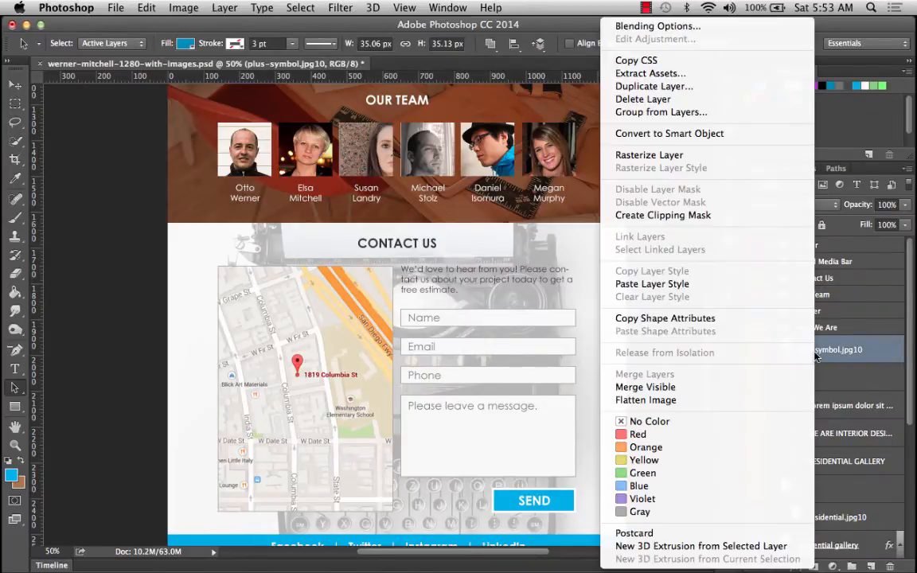
click(649, 505)
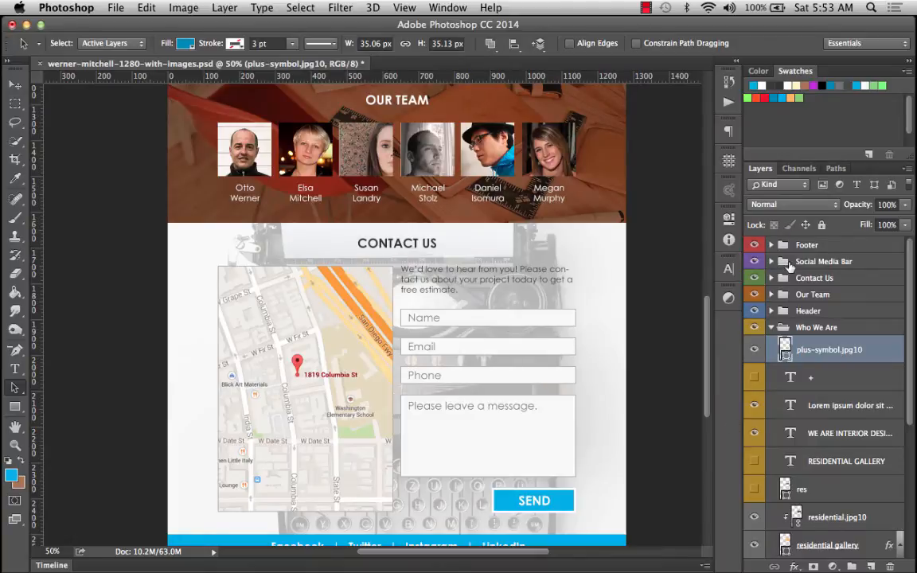
click(771, 328)
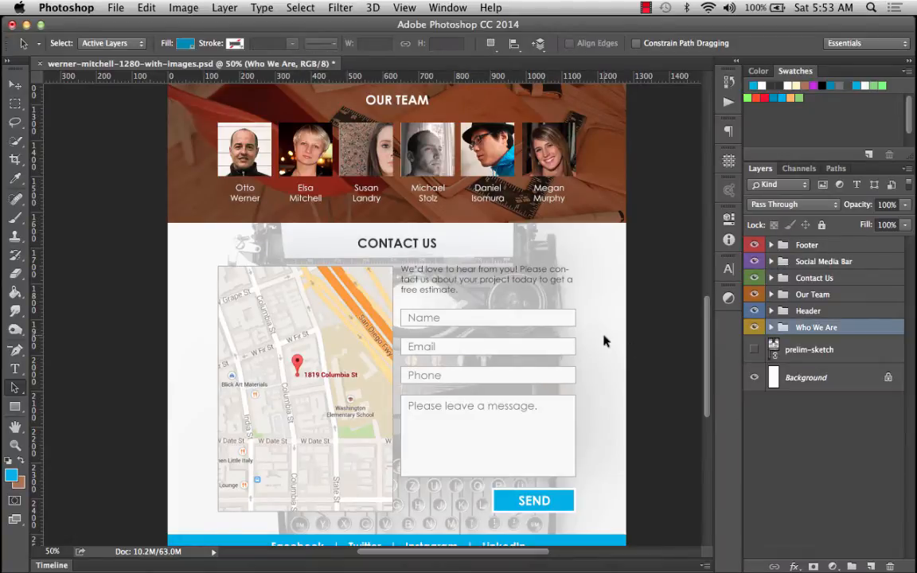
Rename the Logo layer in the Footer group to logo.jpg10.
scroll(604, 341, down, 5)
scroll(603, 341, down, 2)
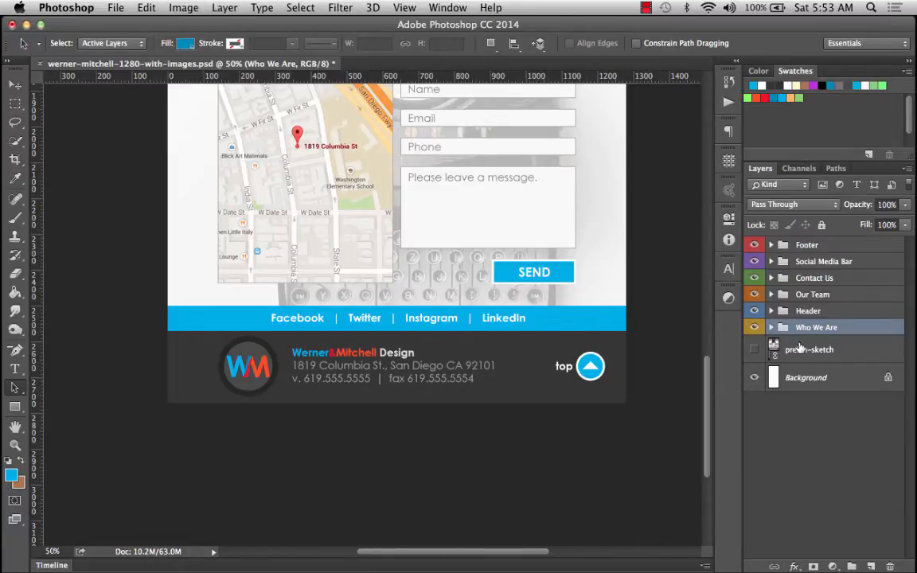
click(794, 247)
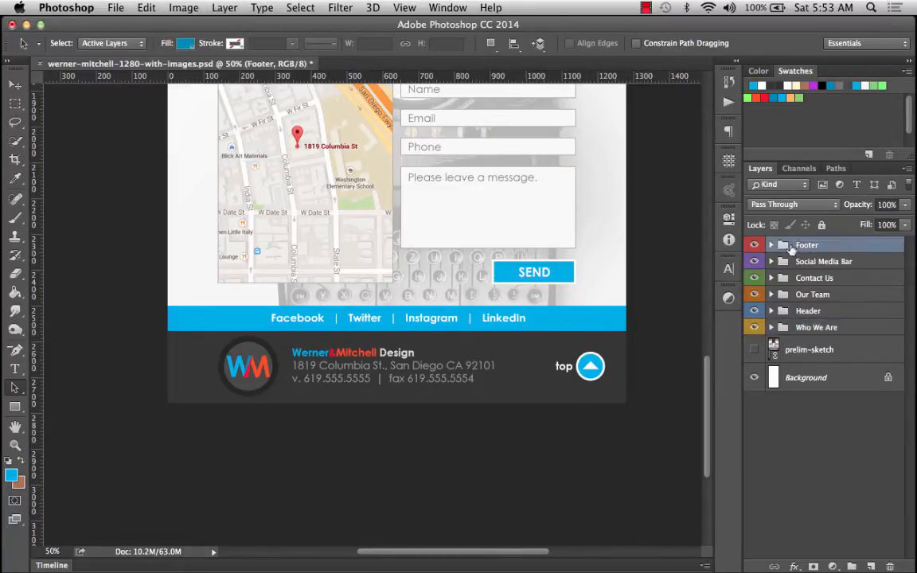
click(771, 245)
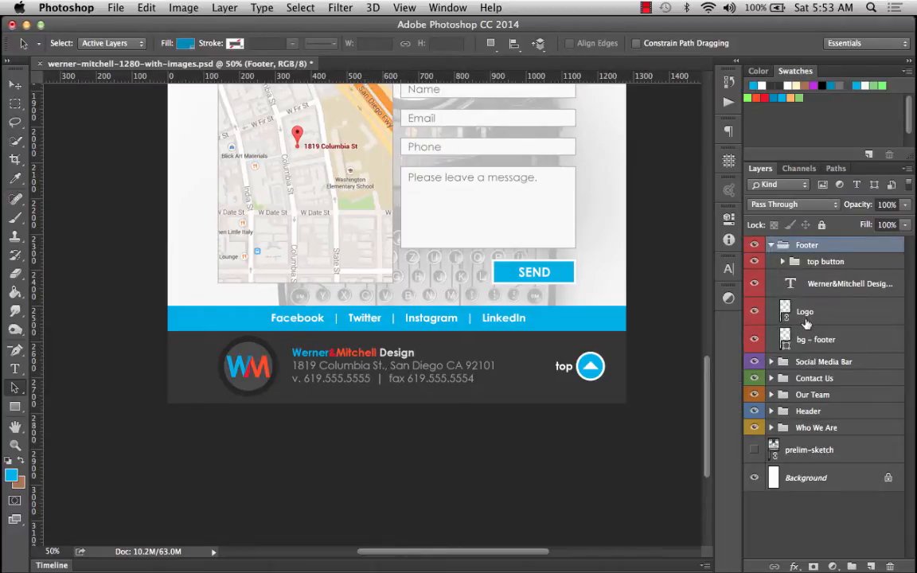
click(807, 314)
double_click(807, 312)
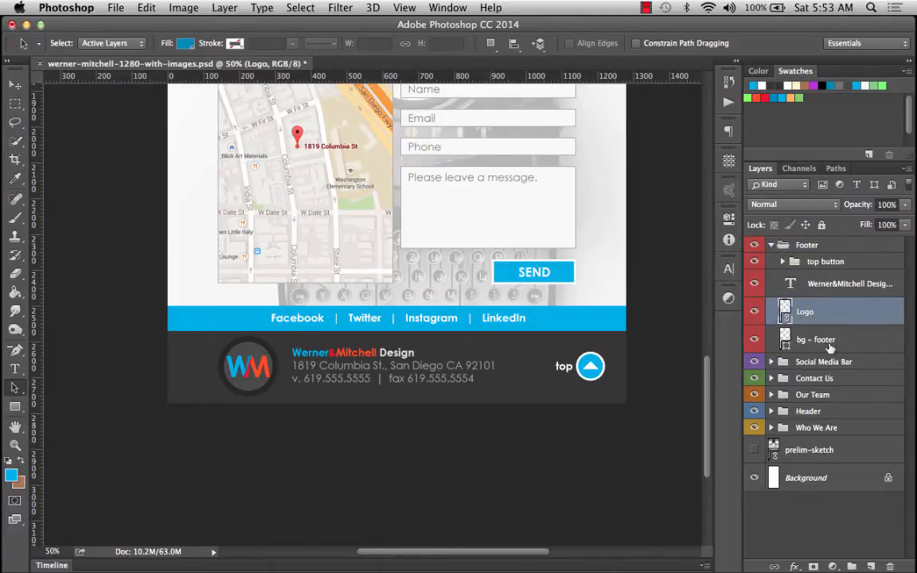
text(logo.jpg10)
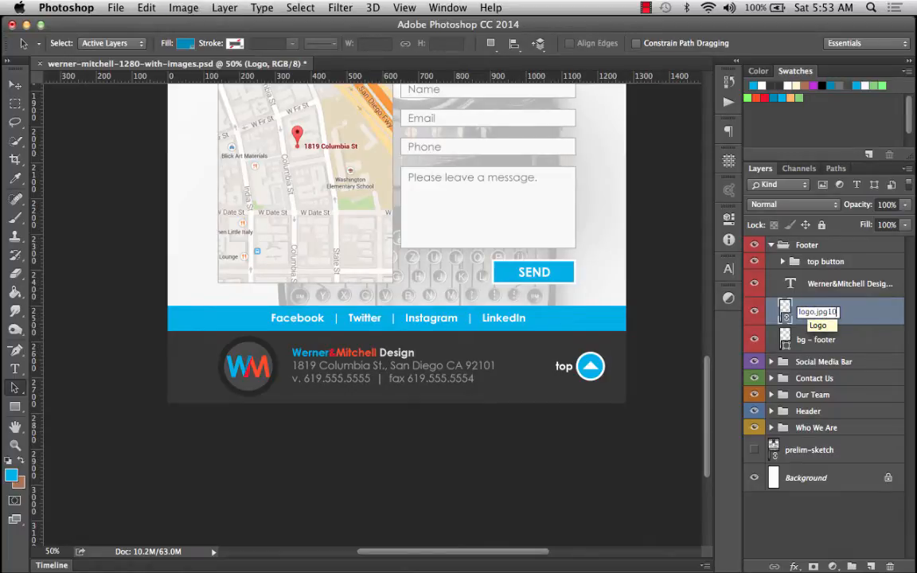
key(Return)
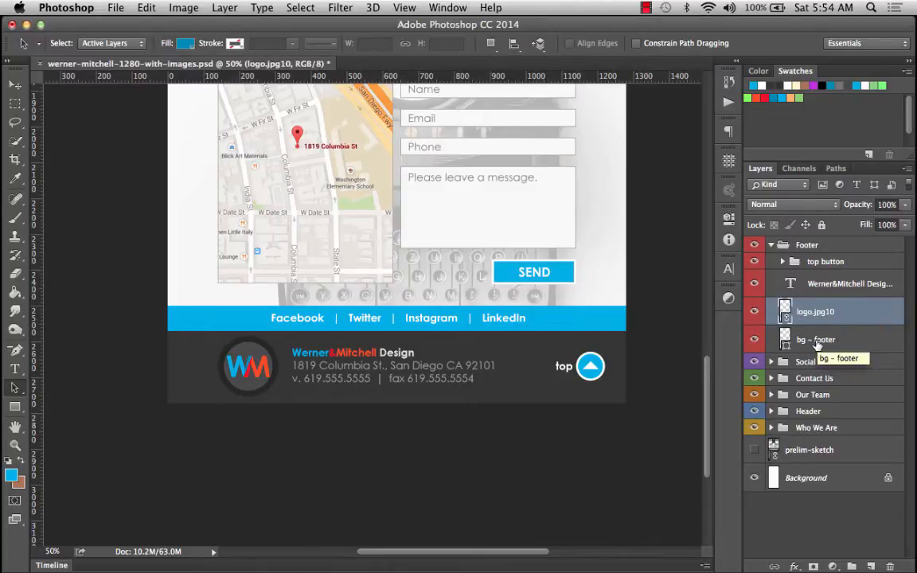
Rename the top button group inside the Footer group to button-top.jpg10.
click(796, 262)
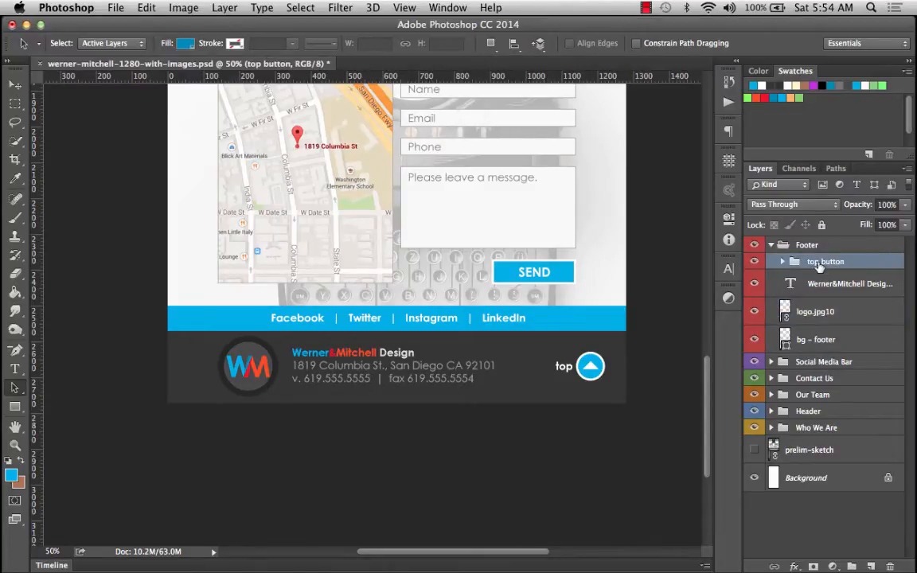
double_click(820, 263)
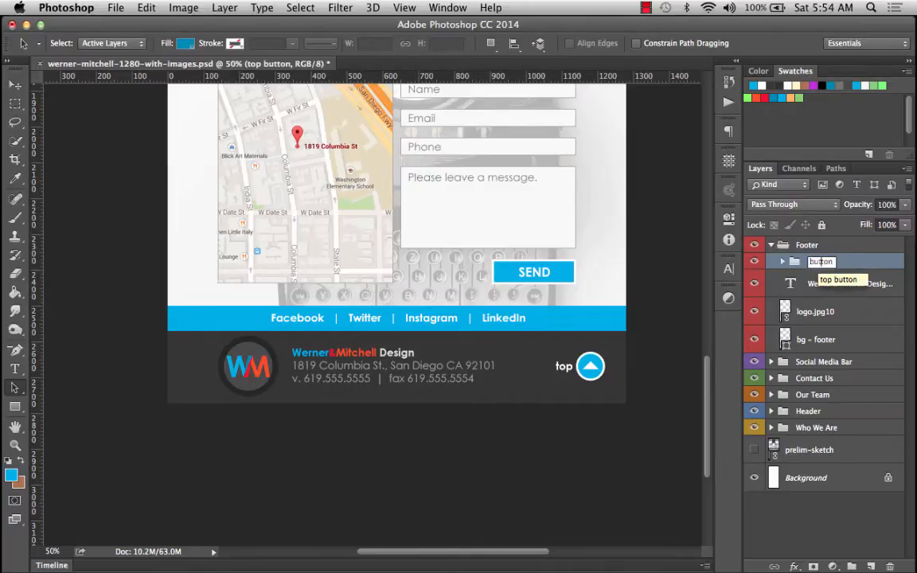
text(button-top.jpg10)
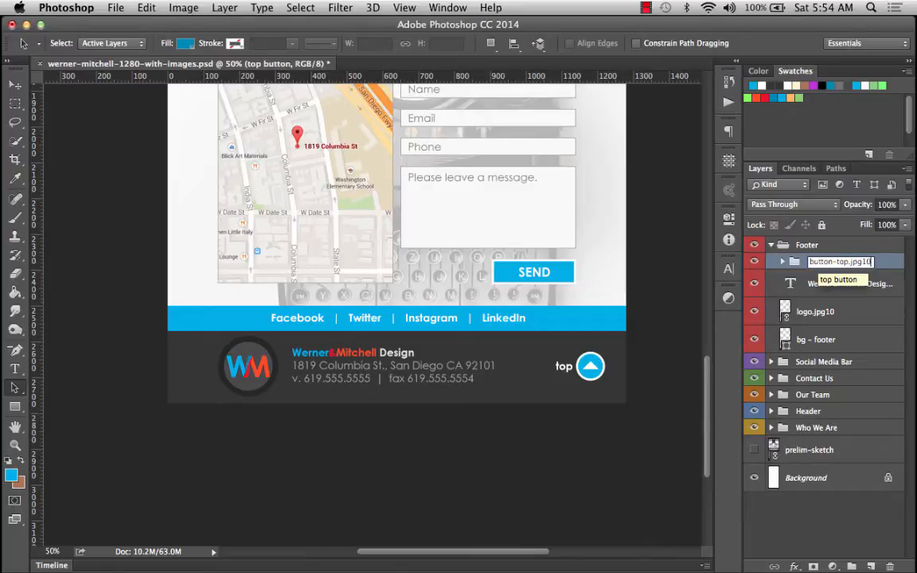
key(Return)
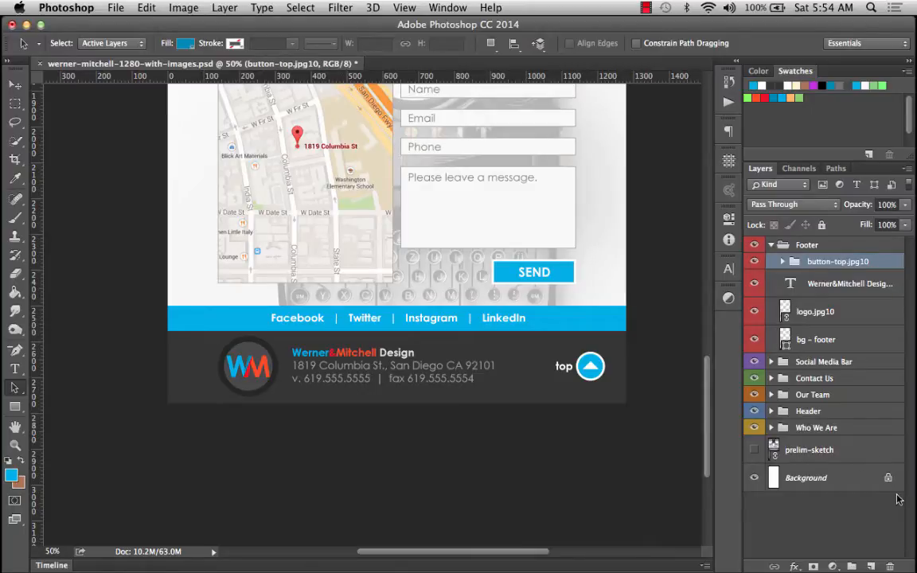
Switch to Finder and preview bg-banner.jpg, bg-our-team.jpg and button-top.jpg in the generated assets folder.
mouse_move(15, 119)
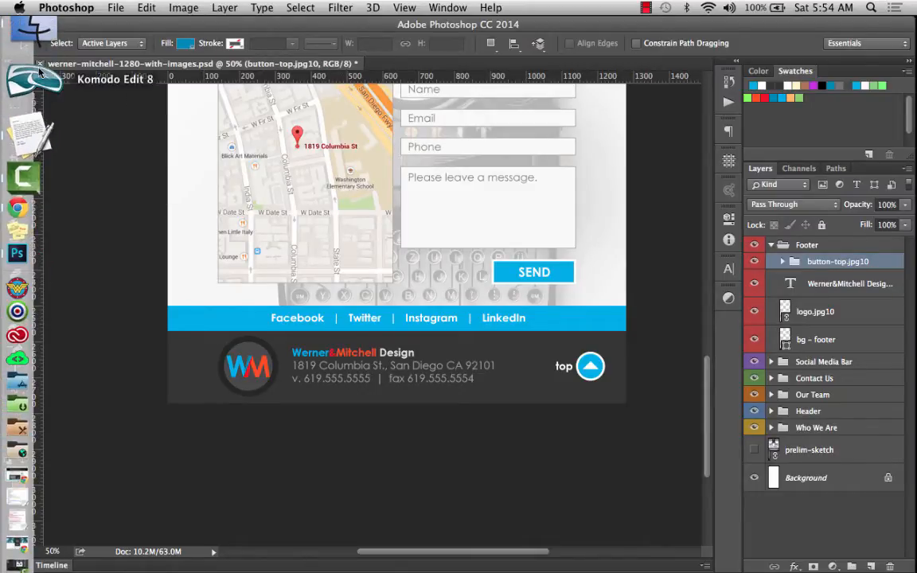
click(38, 46)
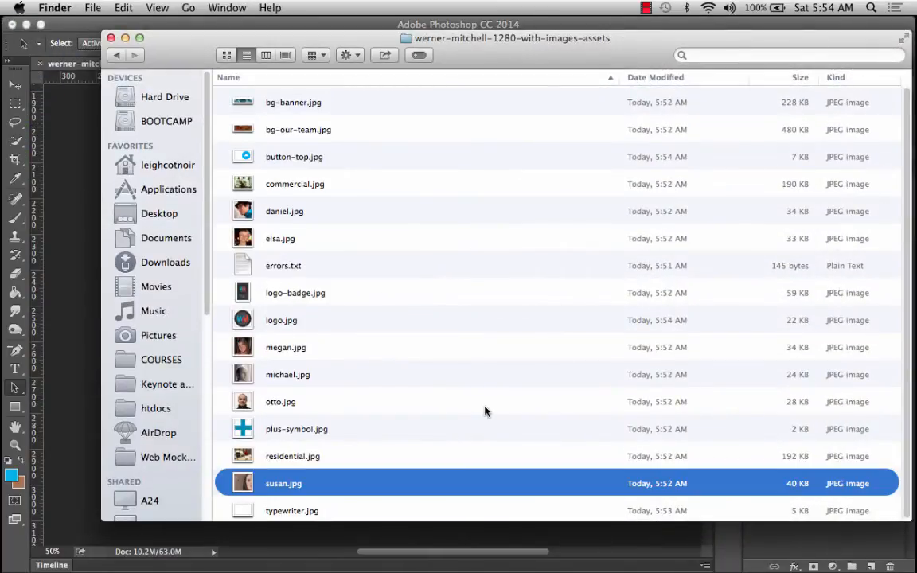
click(286, 101)
key(space)
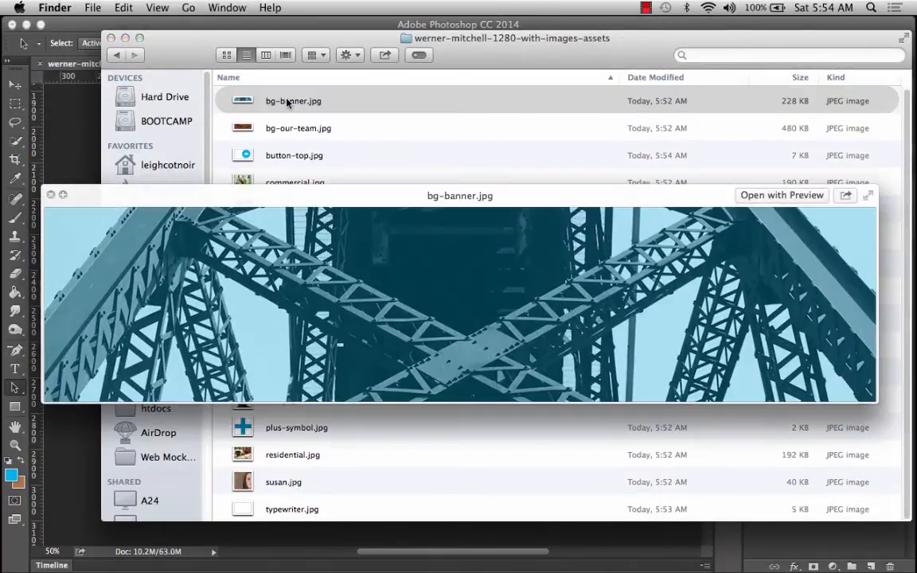
key(Down)
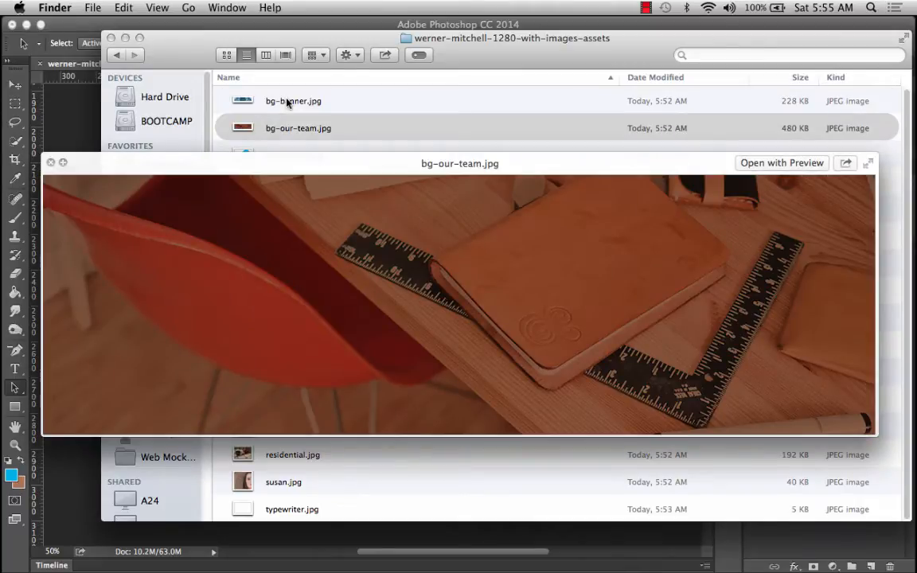
key(Down)
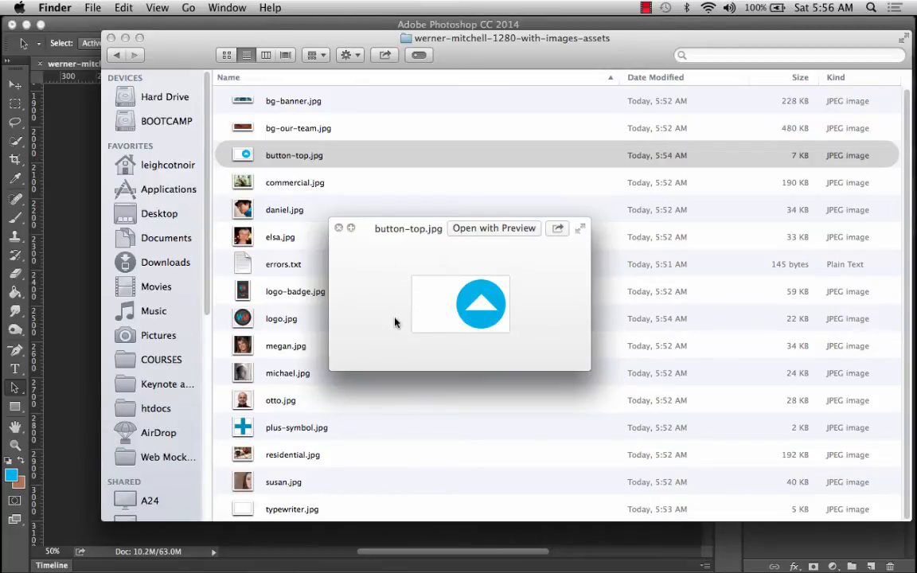
click(339, 229)
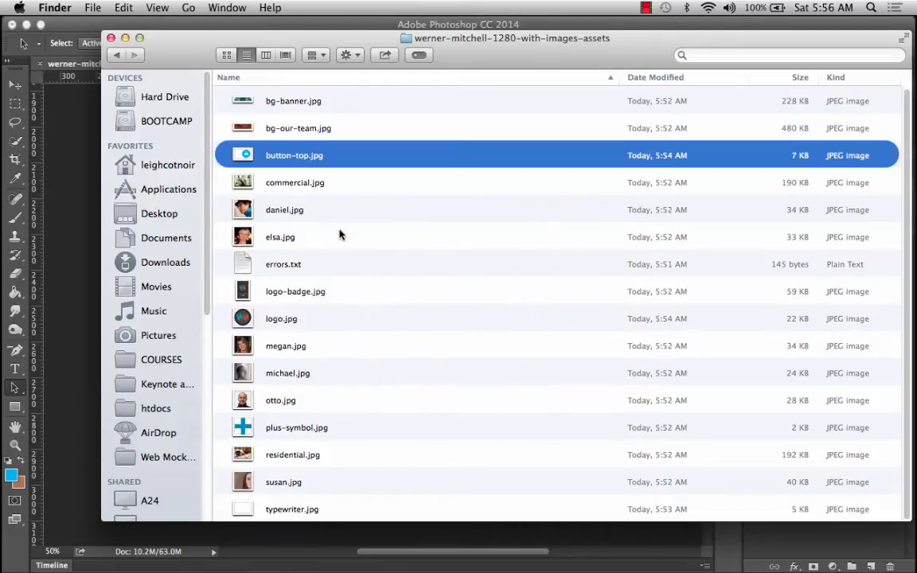
Back in Photoshop, move the top text layer out of the button-top.jpg10 group, directly above it in the Footer group, and collapse button-top.jpg10.
mouse_move(4, 131)
click(30, 191)
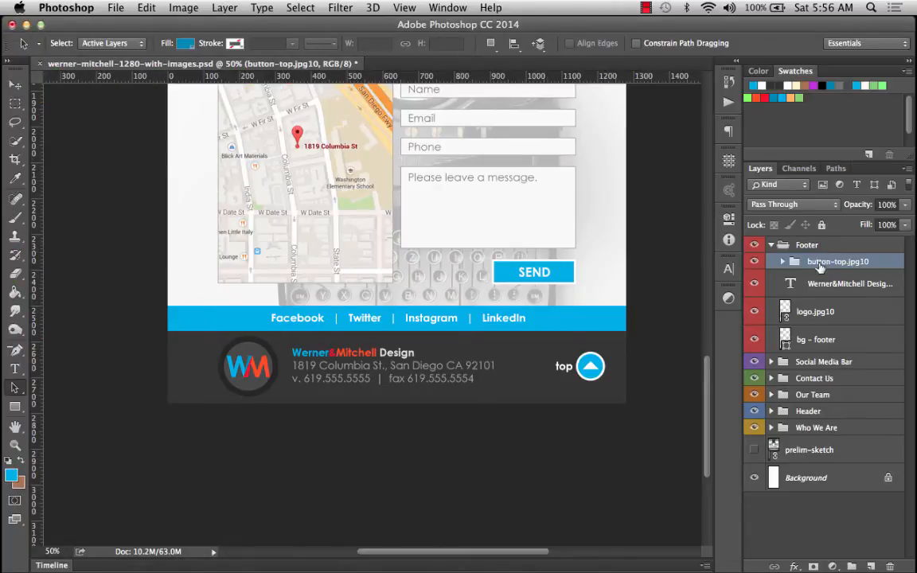
click(782, 263)
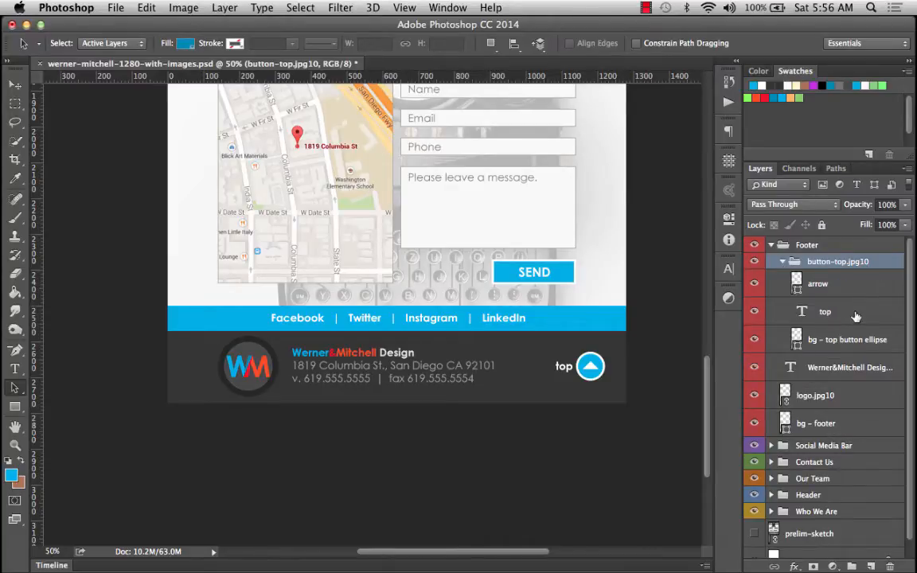
click(811, 316)
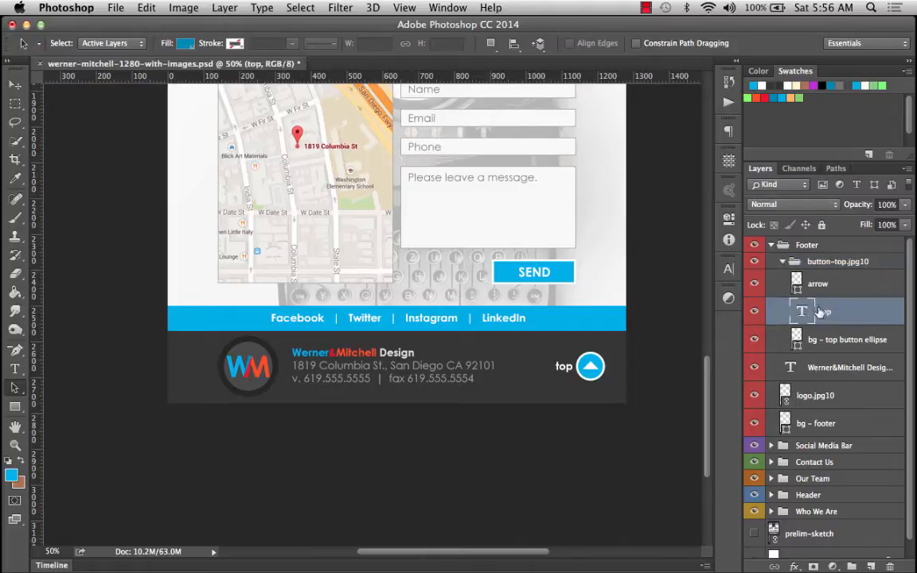
drag(810, 316, 828, 256)
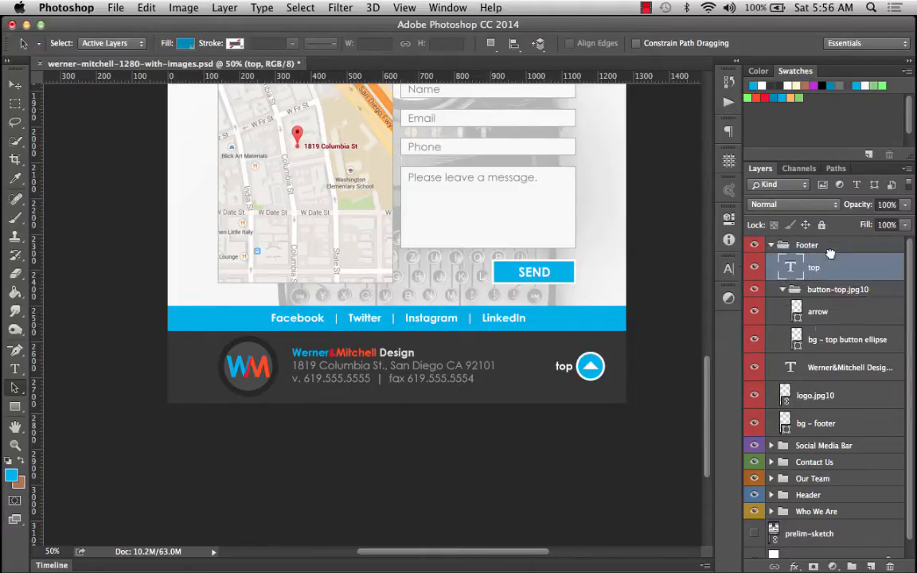
click(783, 290)
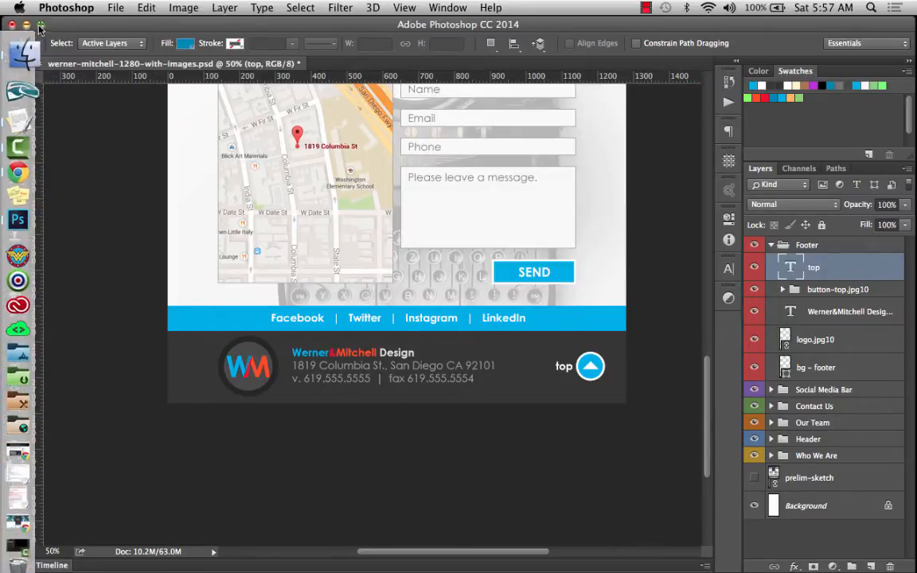
Switch to Finder and preview the regenerated button-top.jpg, the team portraits, logo-badge.jpg and logo.jpg to check the exported images.
click(20, 49)
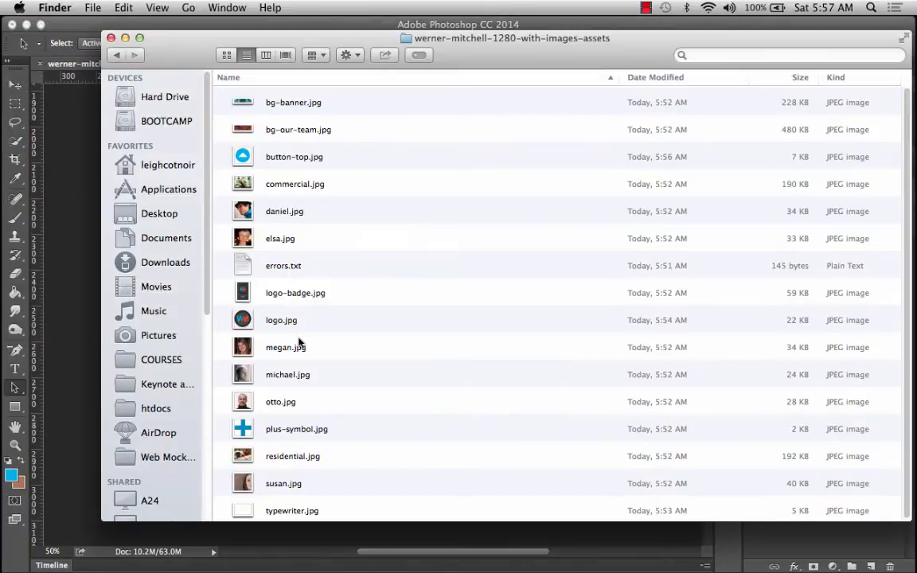
click(285, 157)
key(space)
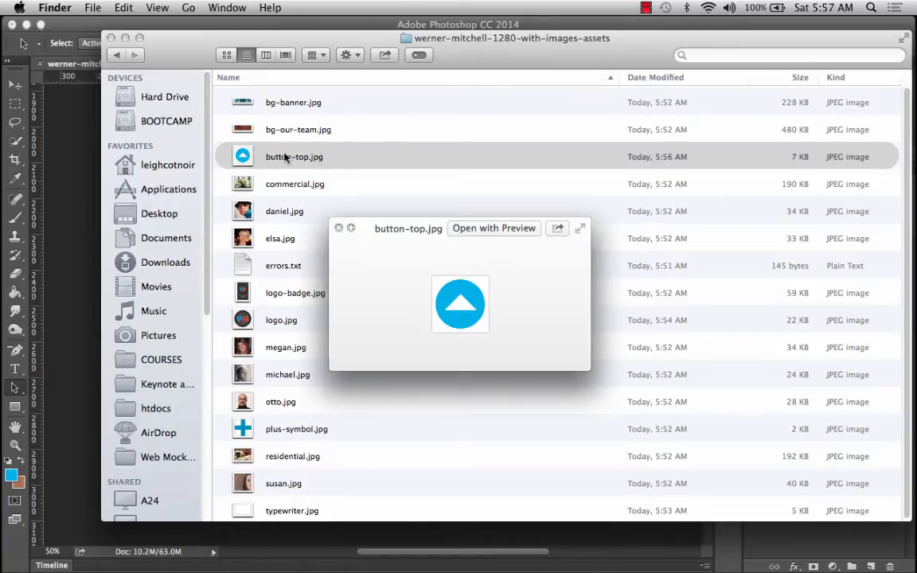
key(Down)
key(Down)
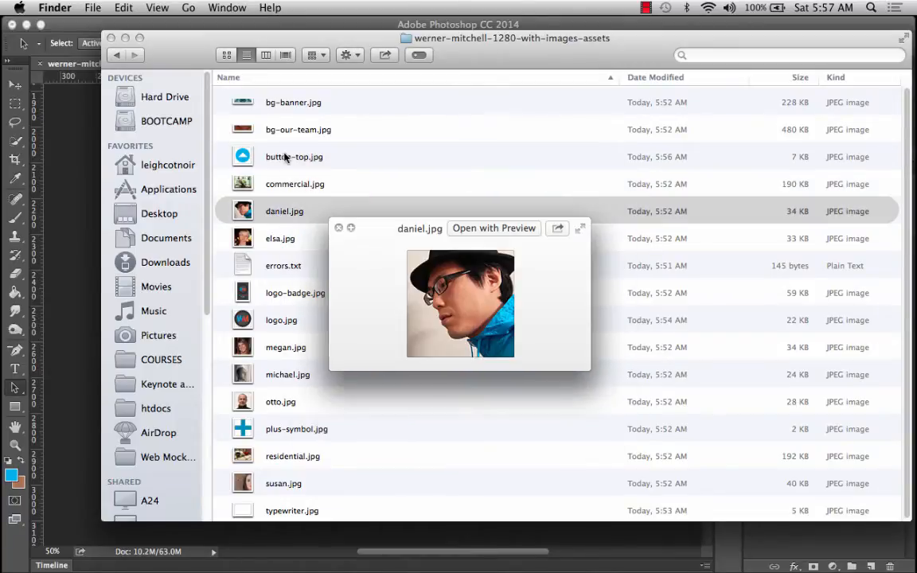
key(Down)
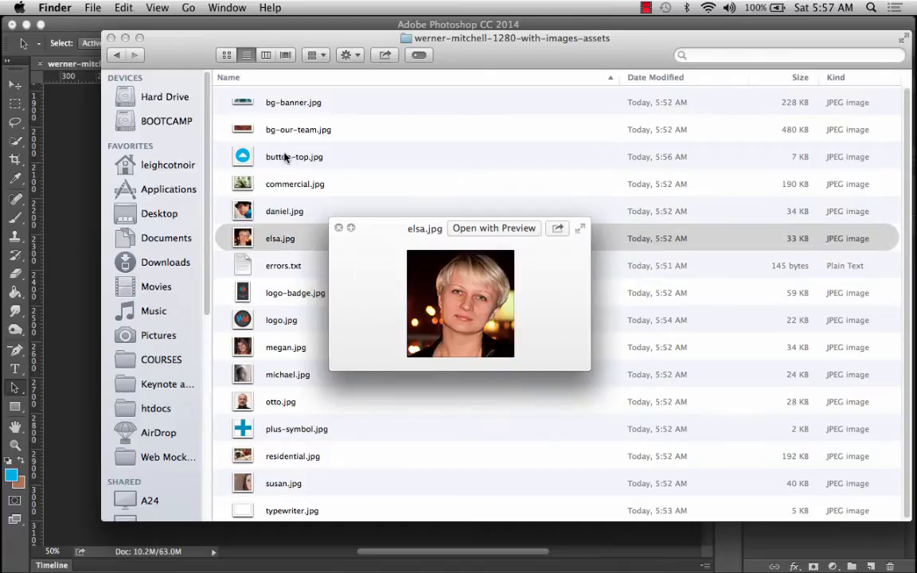
key(Down)
key(Down)
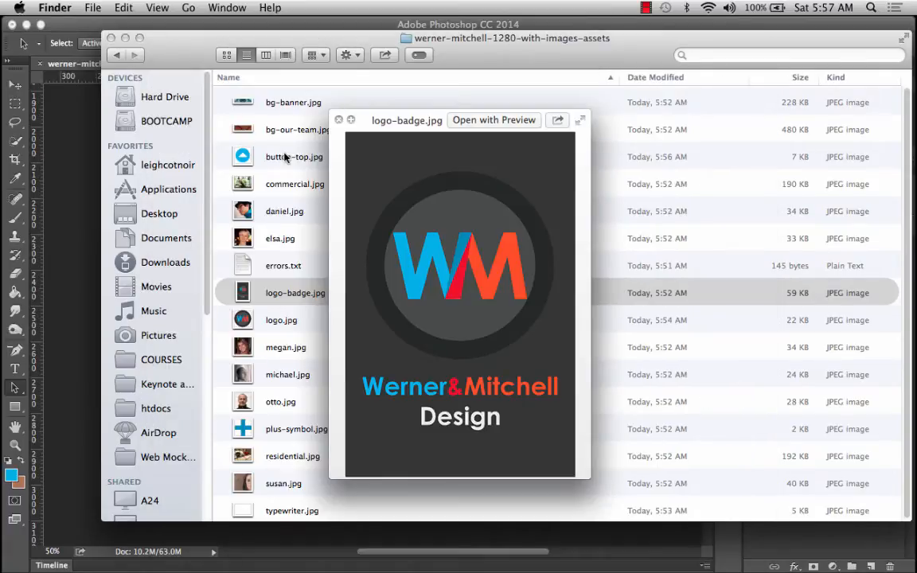
key(Down)
key(Down)
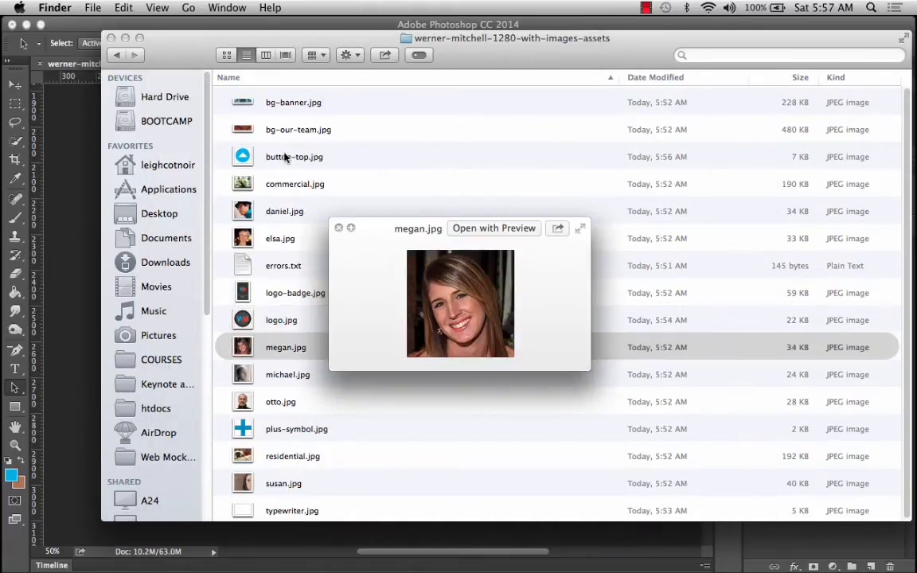
key(Up)
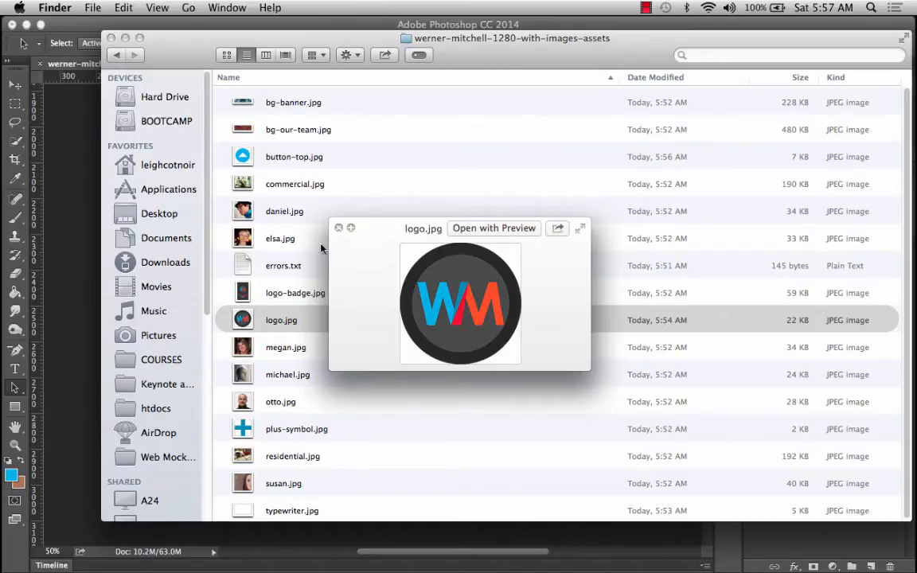
click(267, 160)
click(267, 160)
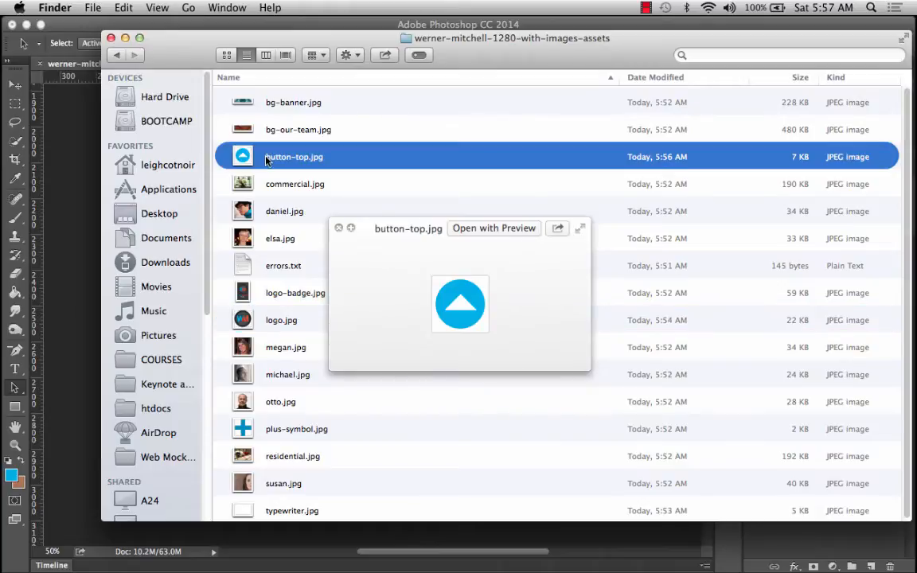
Compare the previews of plus-symbol.jpg, button-top.jpg and logo.jpg in the generated assets folder.
click(301, 431)
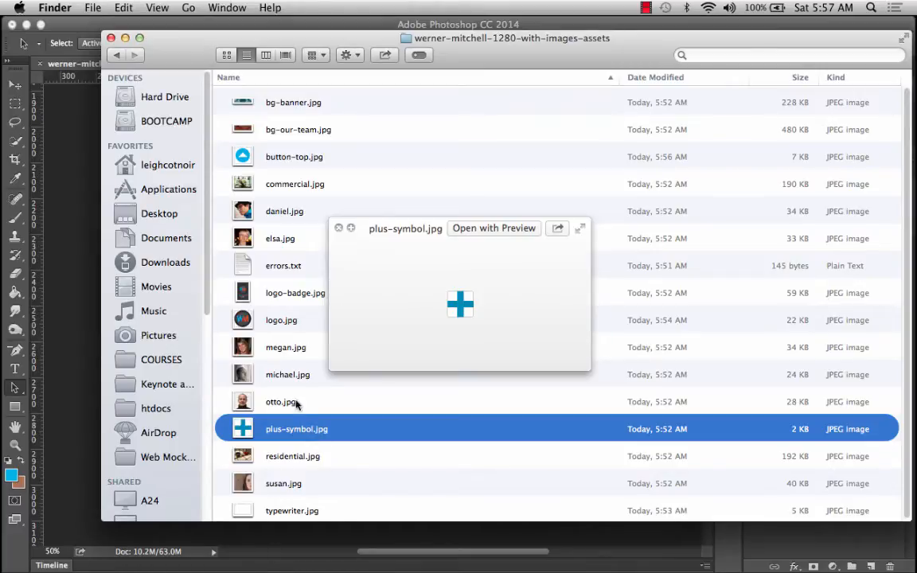
click(237, 147)
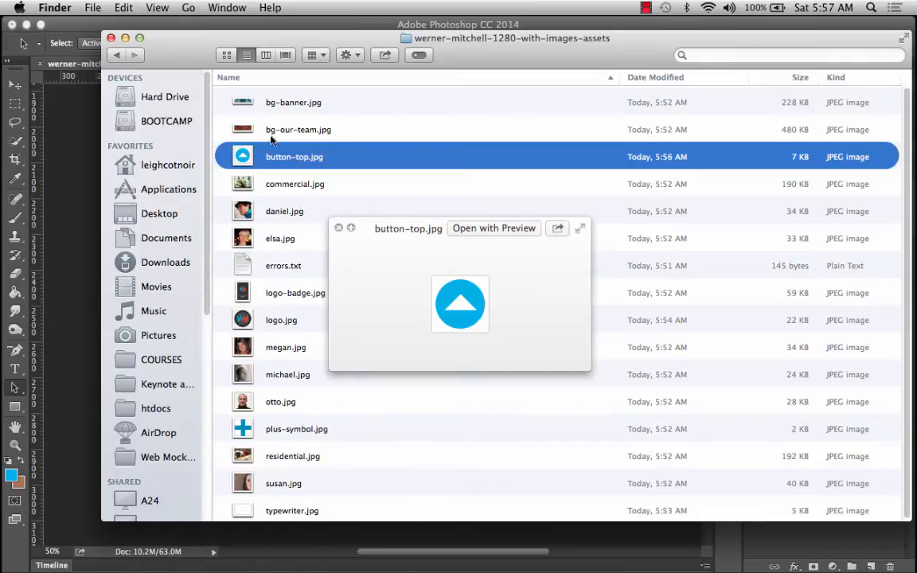
click(272, 321)
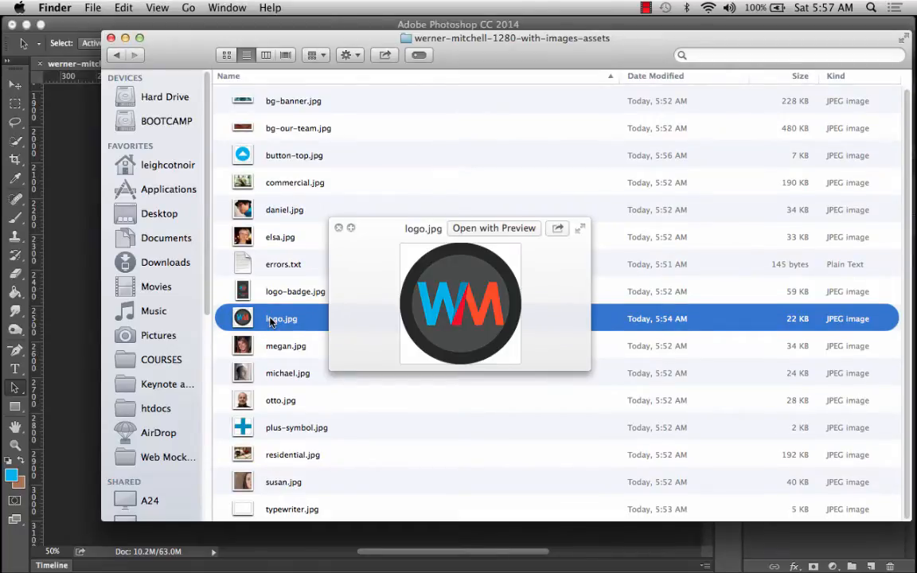
Preview the remaining exported images below logo.jpg, ending with typewriter.jpg, and close the preview.
key(Down)
key(Down)
key(Down)
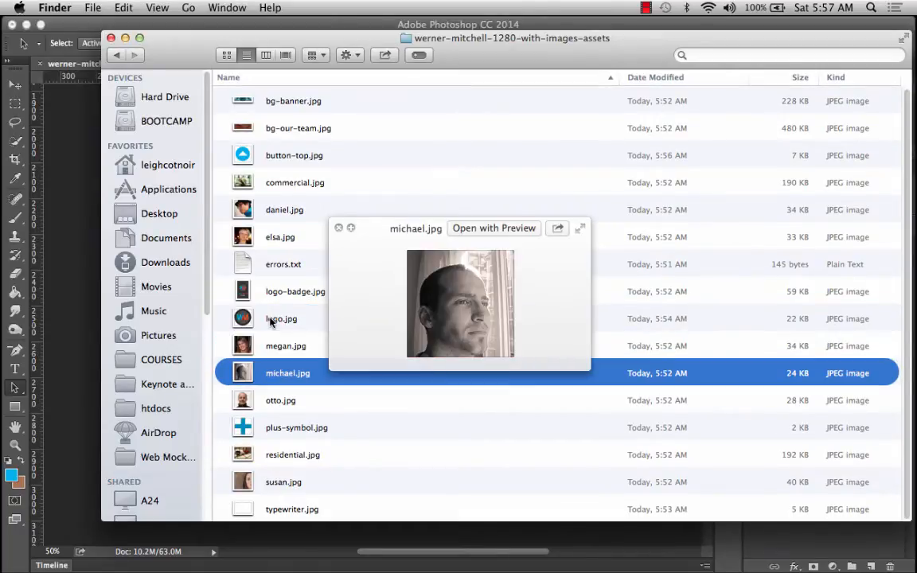
key(Down)
key(Down)
key(Down)
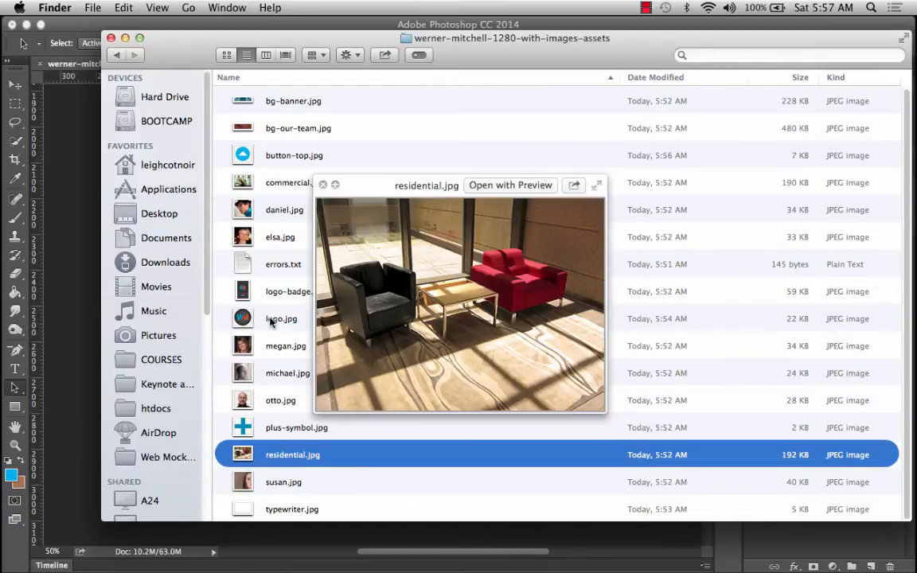
key(Down)
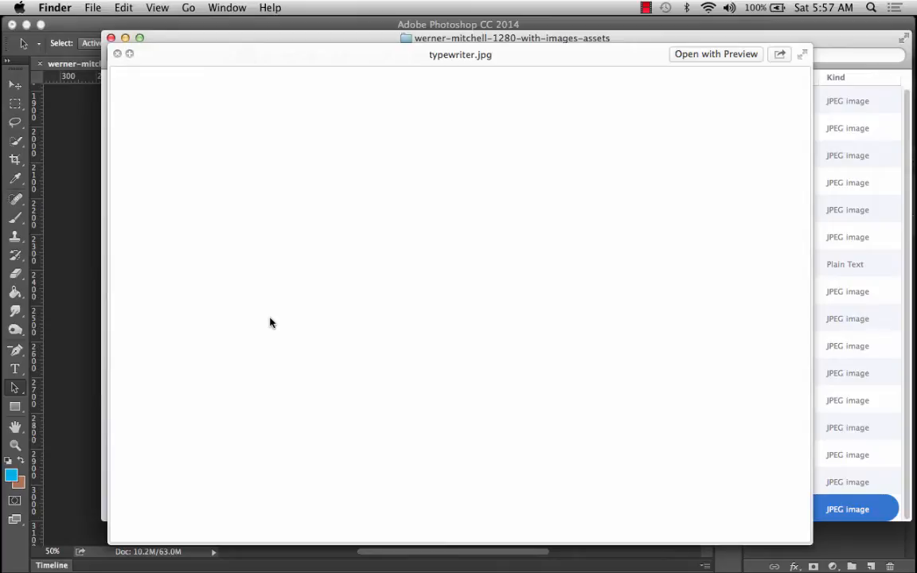
key(space)
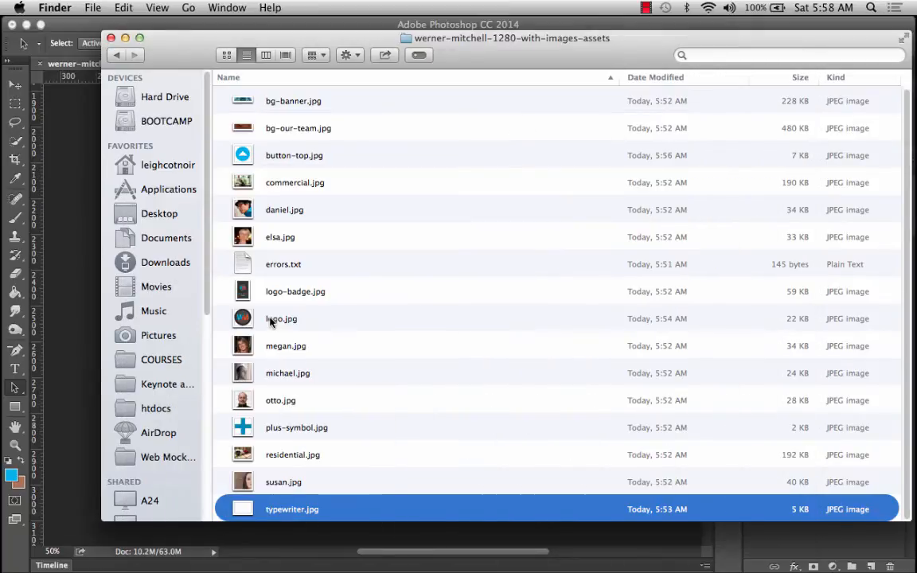
Select button-top.jpg, logo.jpg and typewriter.jpg one after another to review their entries in the file list.
click(296, 162)
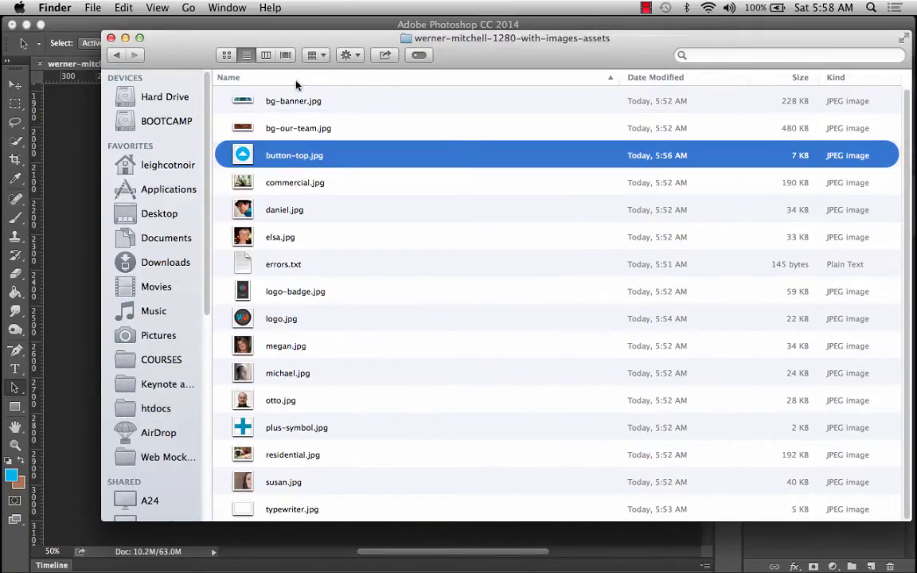
click(279, 323)
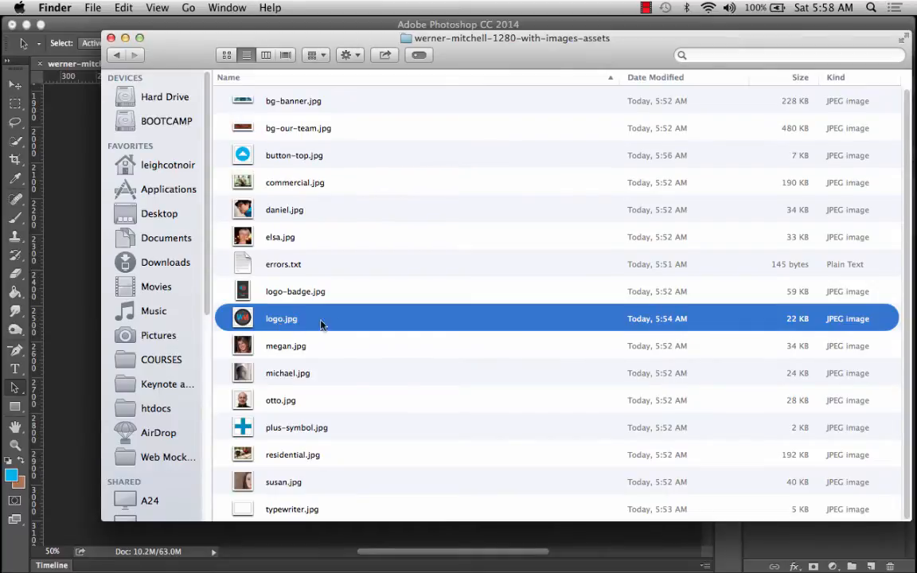
click(280, 513)
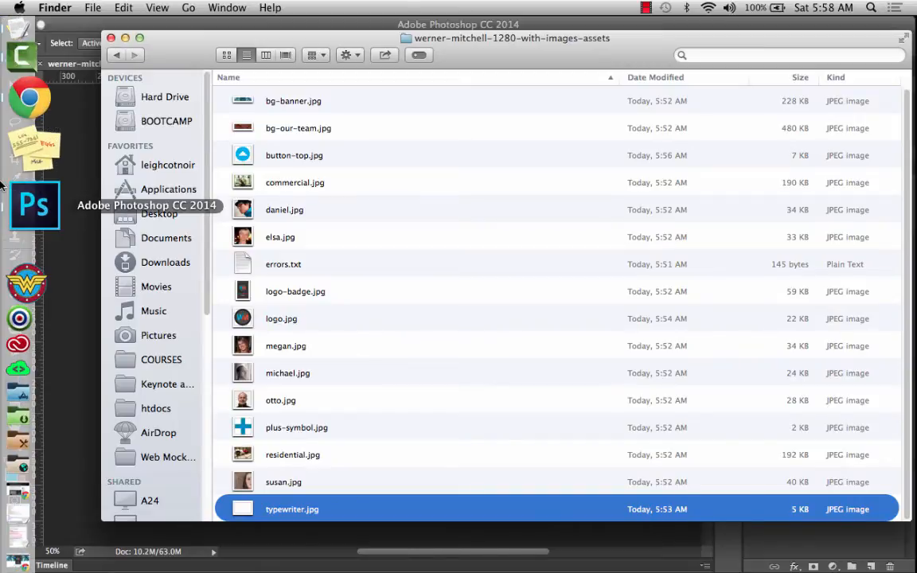
Back in Photoshop, rename the button-top.jpg10 group inside the Footer group to button-top.png.
click(64, 199)
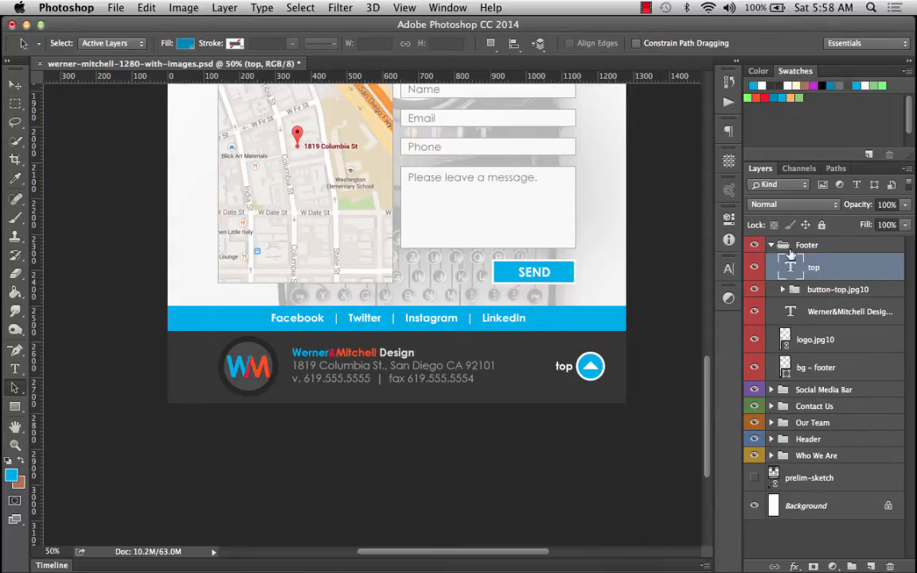
click(820, 291)
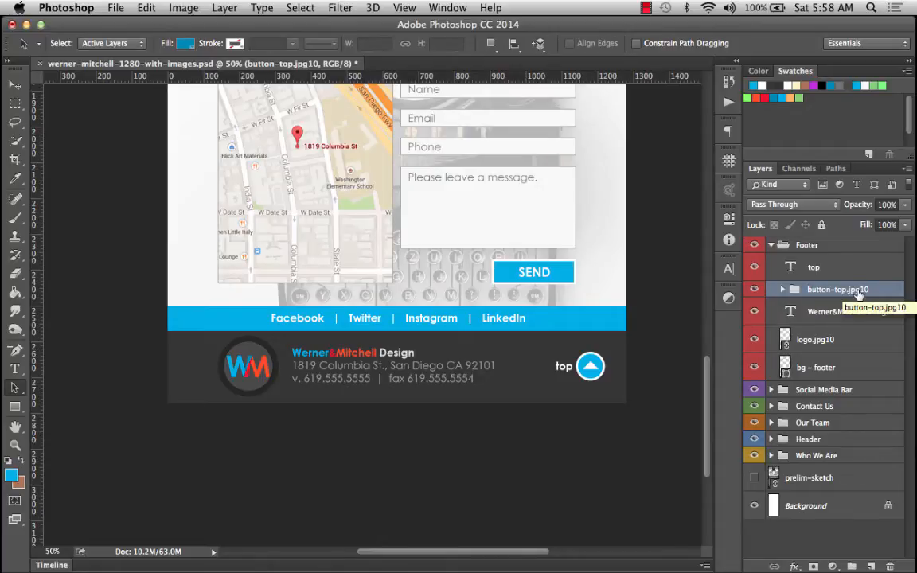
double_click(859, 292)
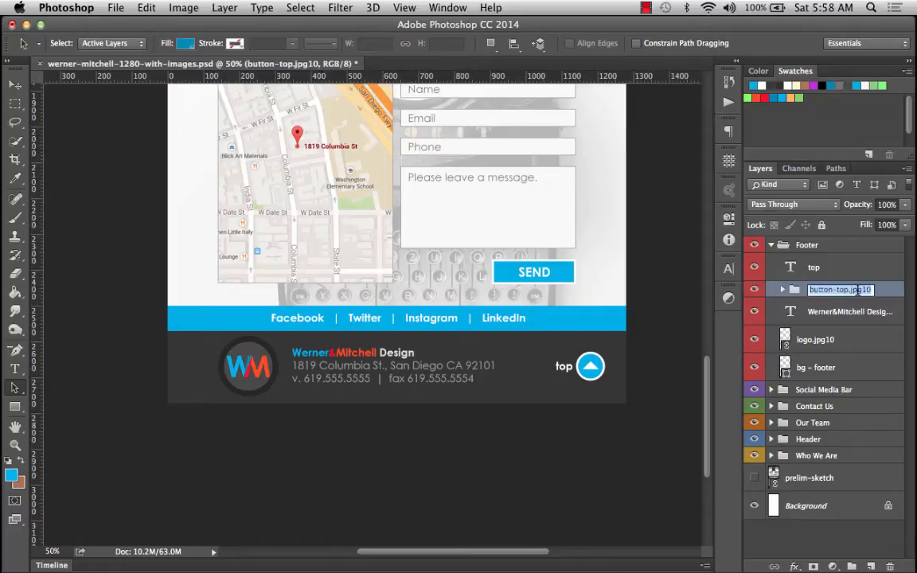
key(Right)
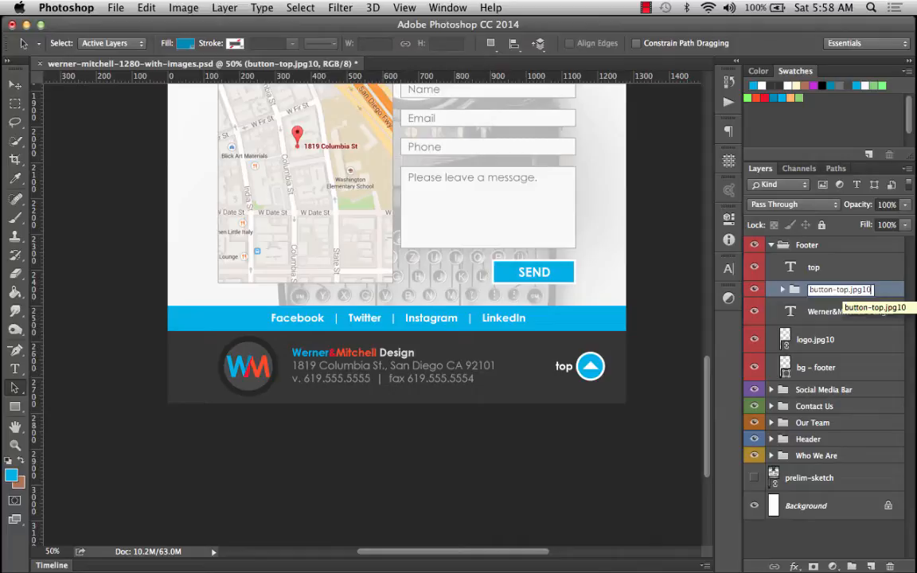
key(BackSpace)
key(BackSpace)
key(BackSpace)
key(BackSpace)
key(BackSpace)
text(png)
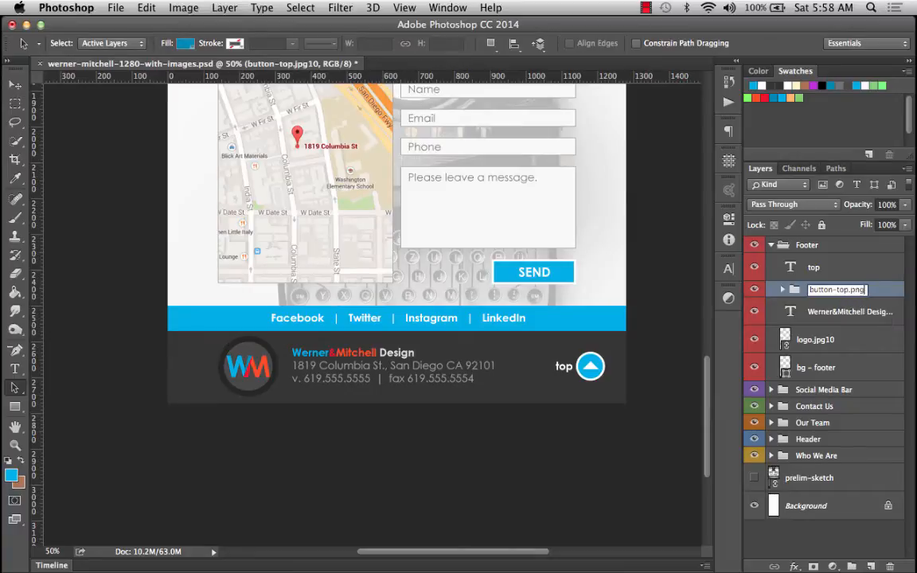
key(Return)
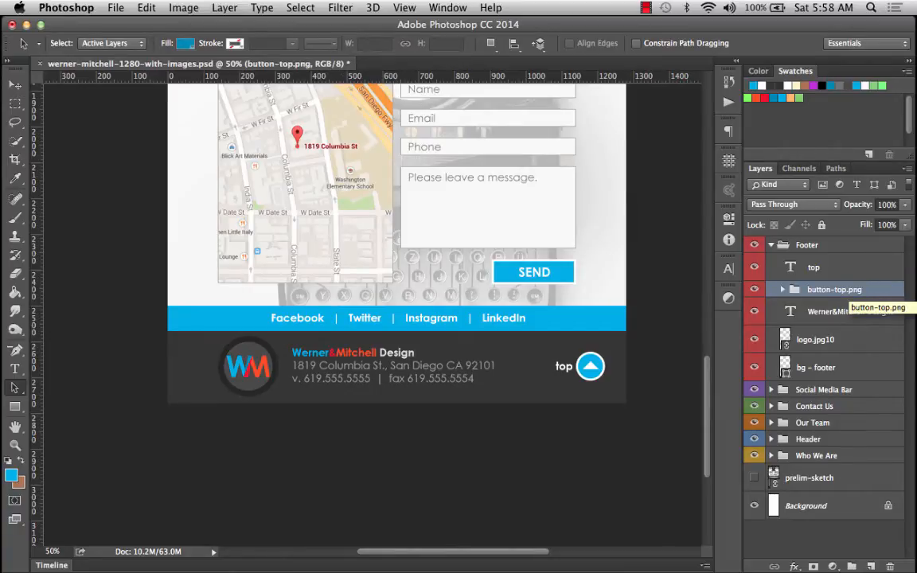
Switch to Finder, preview the generated button-top.png to check its transparency, and close the preview.
mouse_move(3, 123)
click(36, 52)
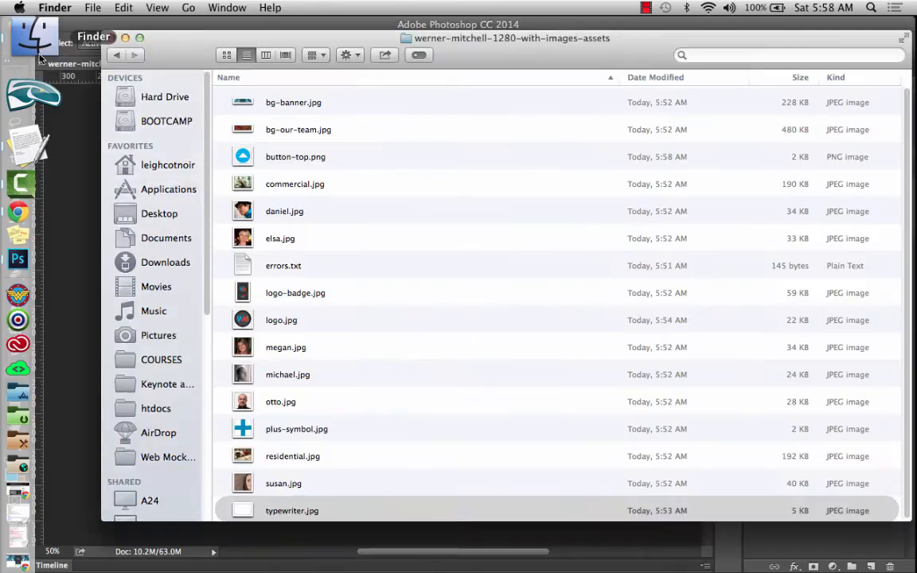
click(293, 162)
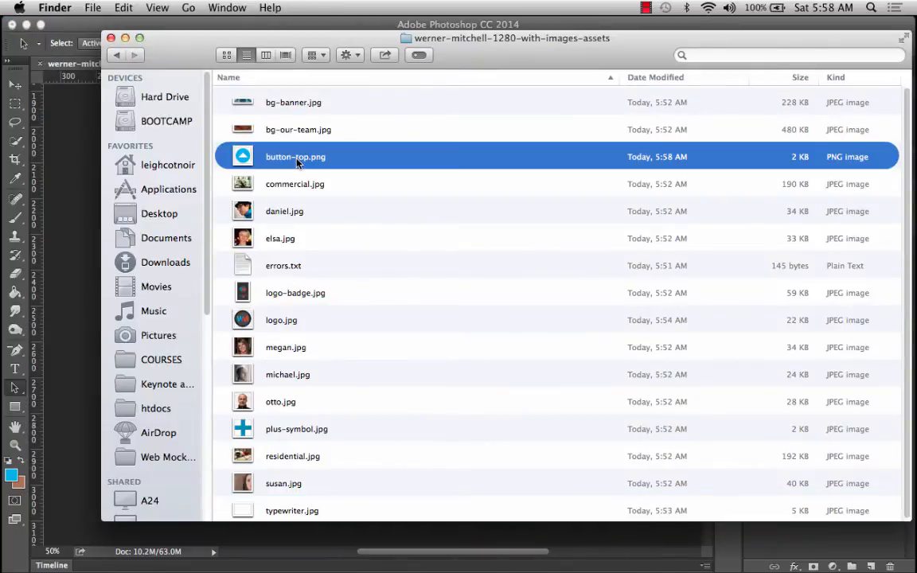
key(space)
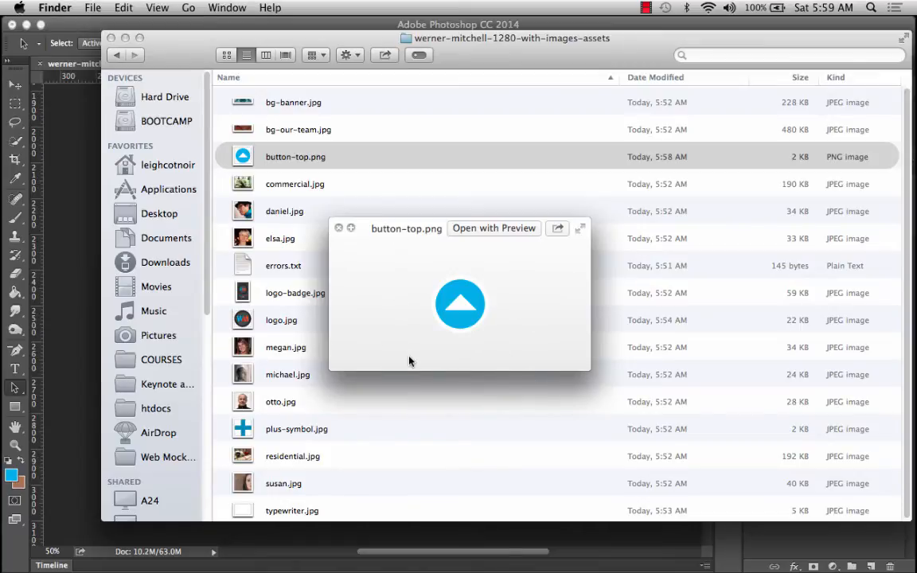
click(340, 229)
Back in Photoshop, rename the logo.jpg10 layer in the Footer group to logo.png24.
mouse_move(3, 164)
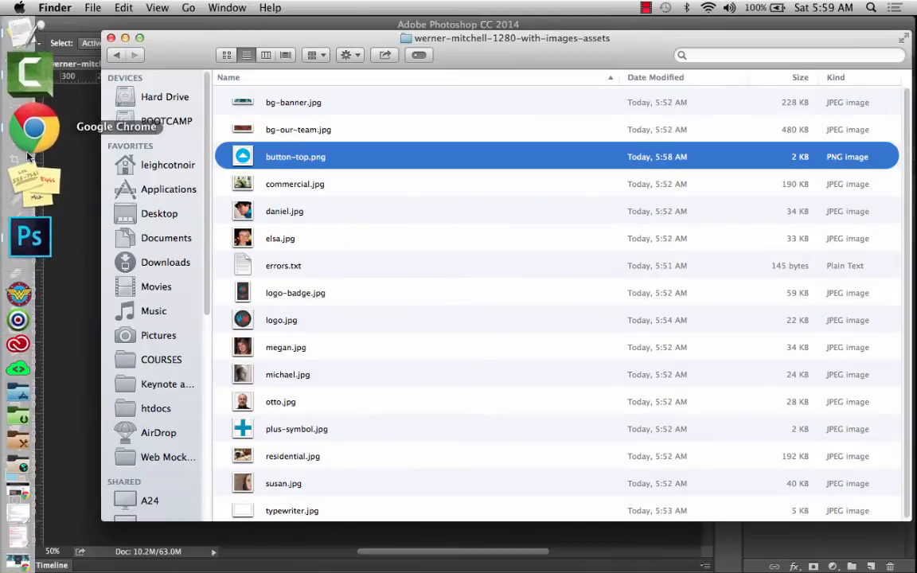
click(26, 179)
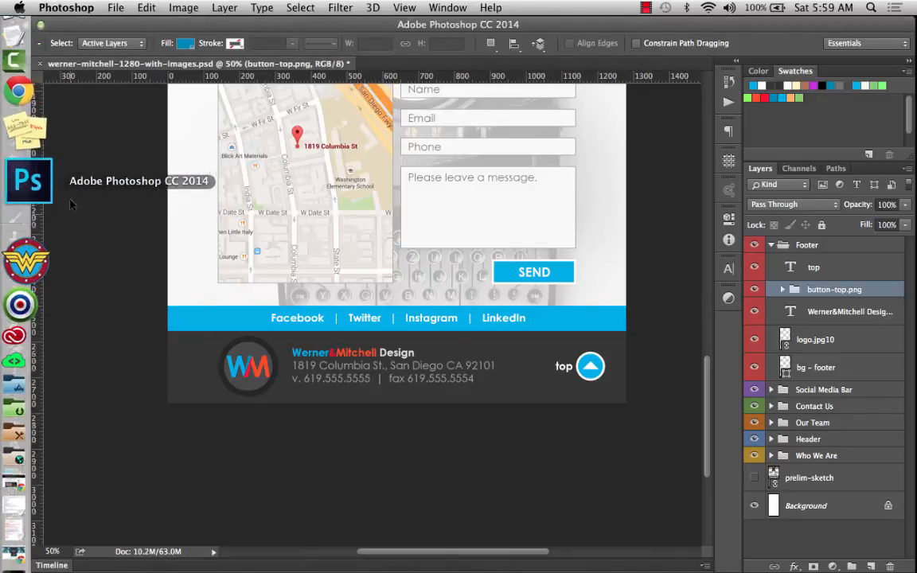
click(820, 342)
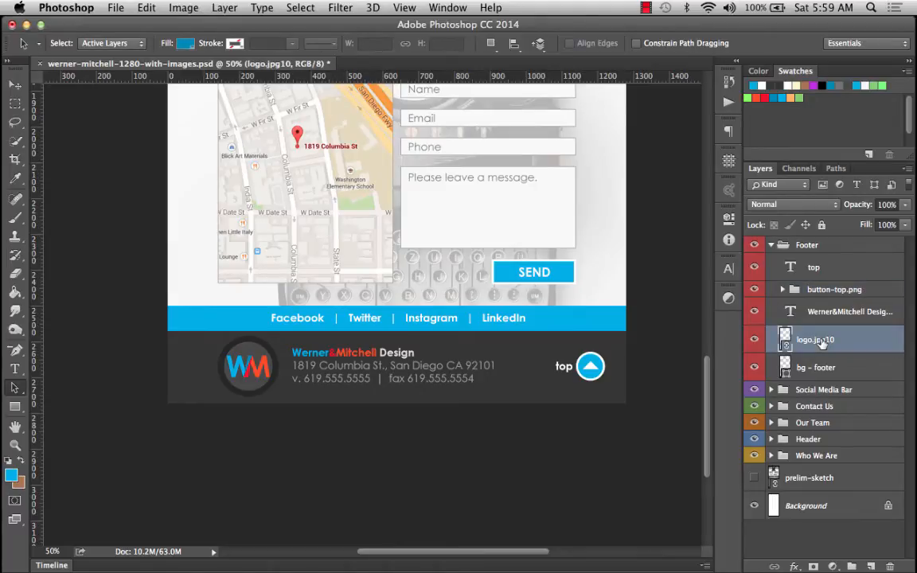
double_click(821, 341)
key(Right)
key(BackSpace)
key(BackSpace)
key(BackSpace)
key(BackSpace)
key(BackSpace)
text(png)
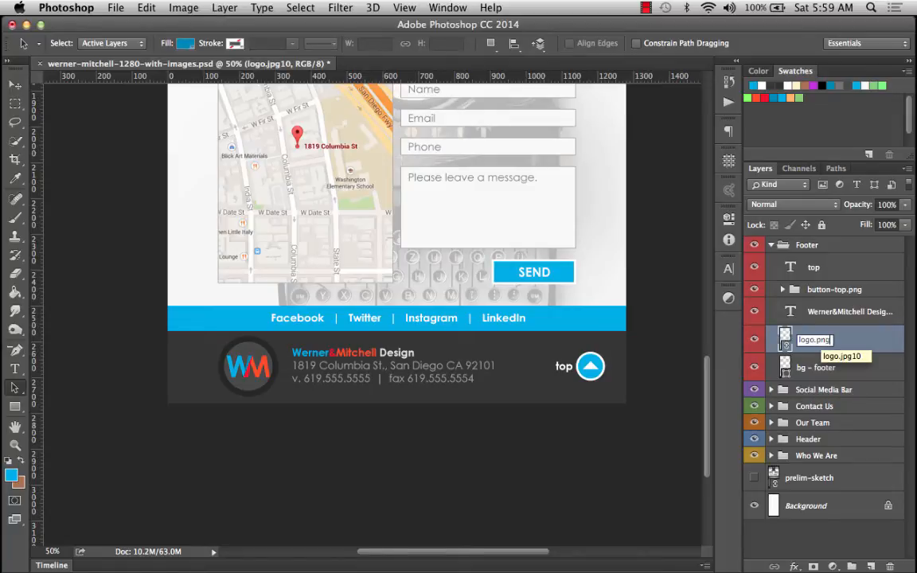
text(24)
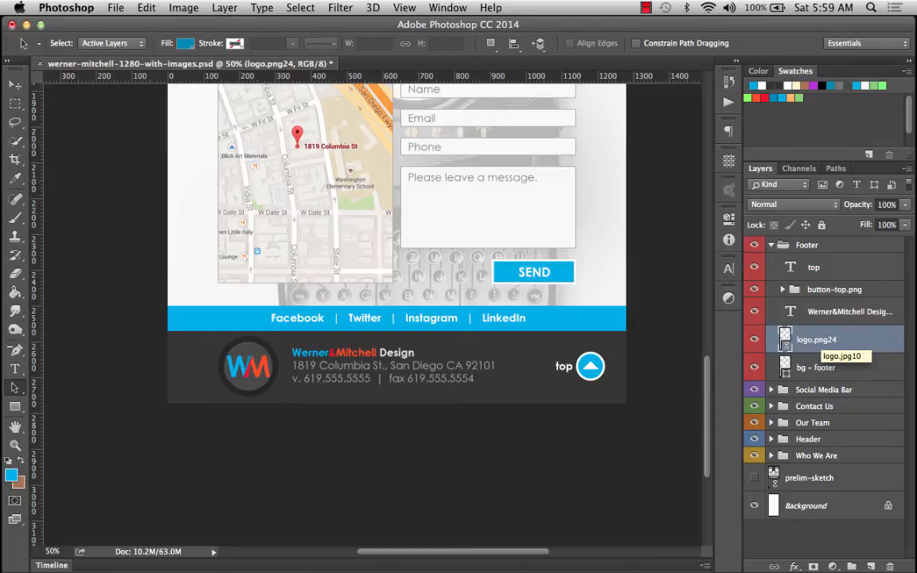
key(Return)
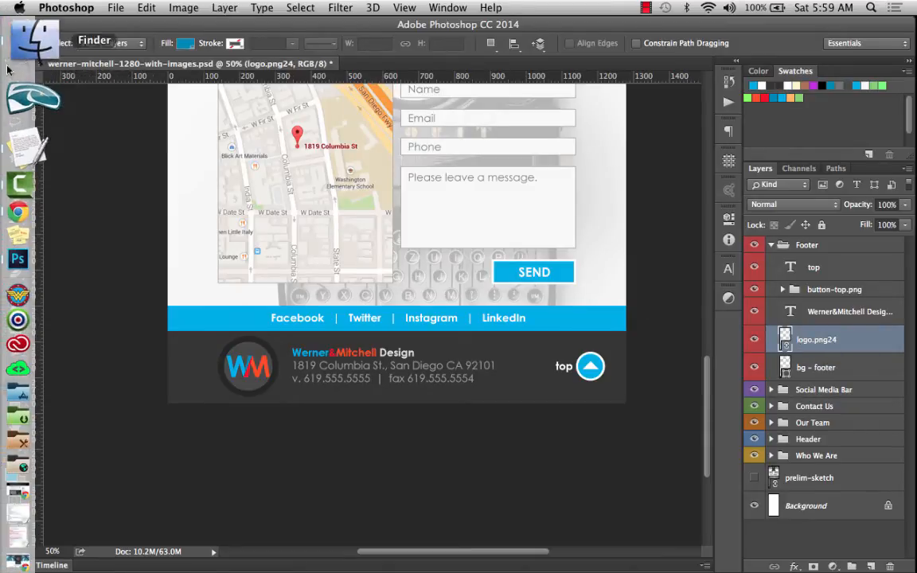
Switch to Finder, preview the generated logo.png to check its edges, and close the preview.
click(16, 33)
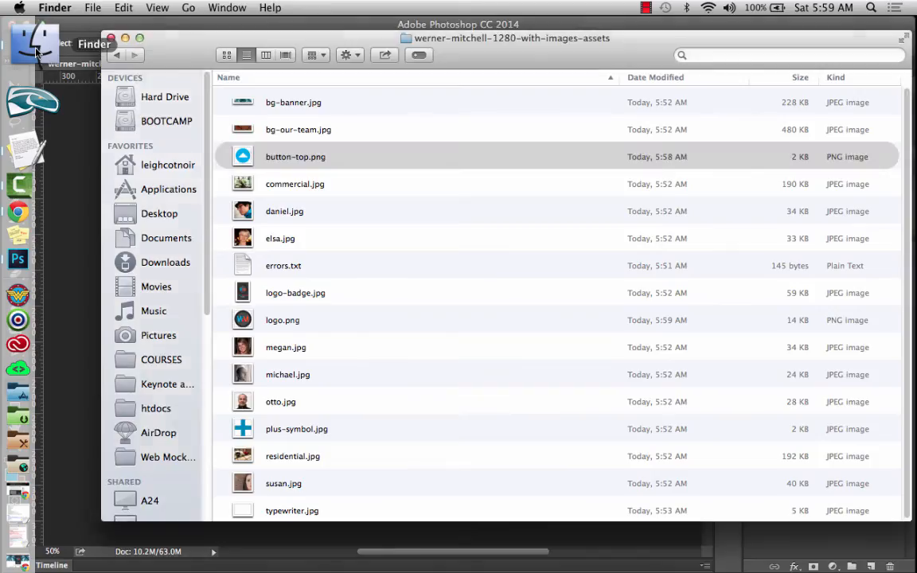
click(287, 332)
key(space)
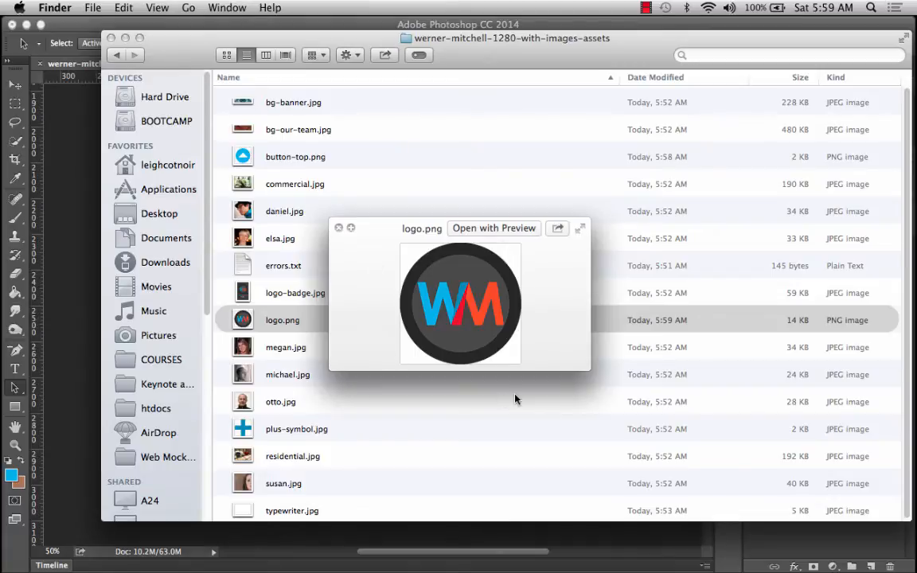
key(space)
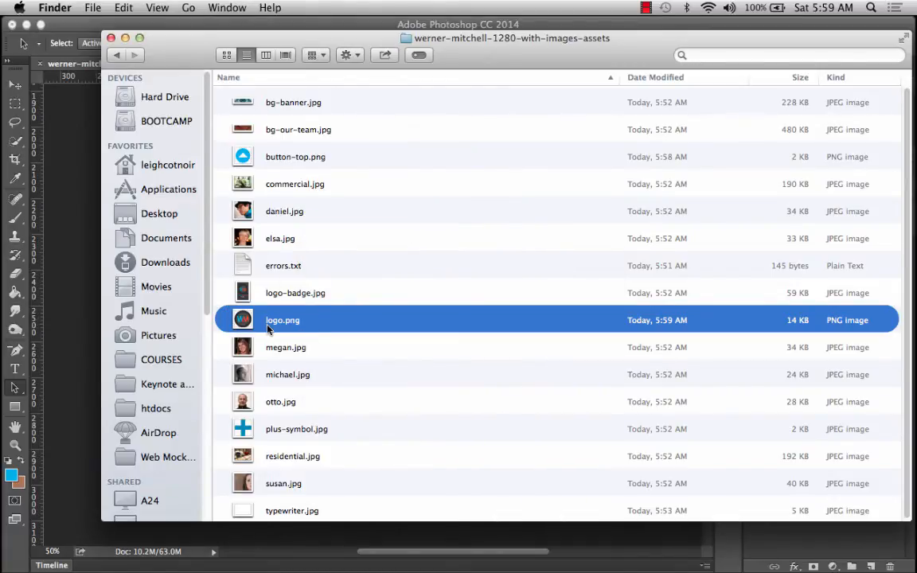
Back in Photoshop, shorten the logo layer's name in the Footer group to logo.png.
mouse_move(1, 199)
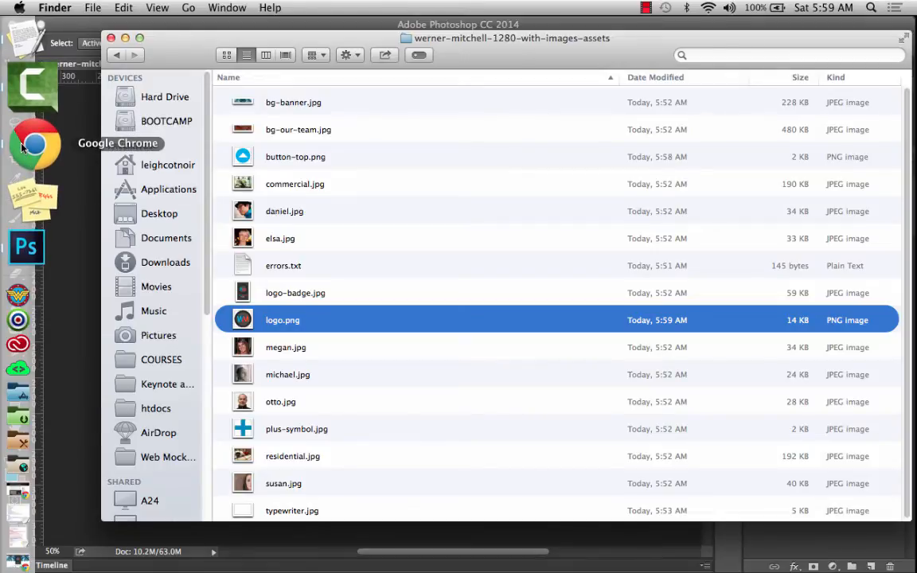
click(33, 194)
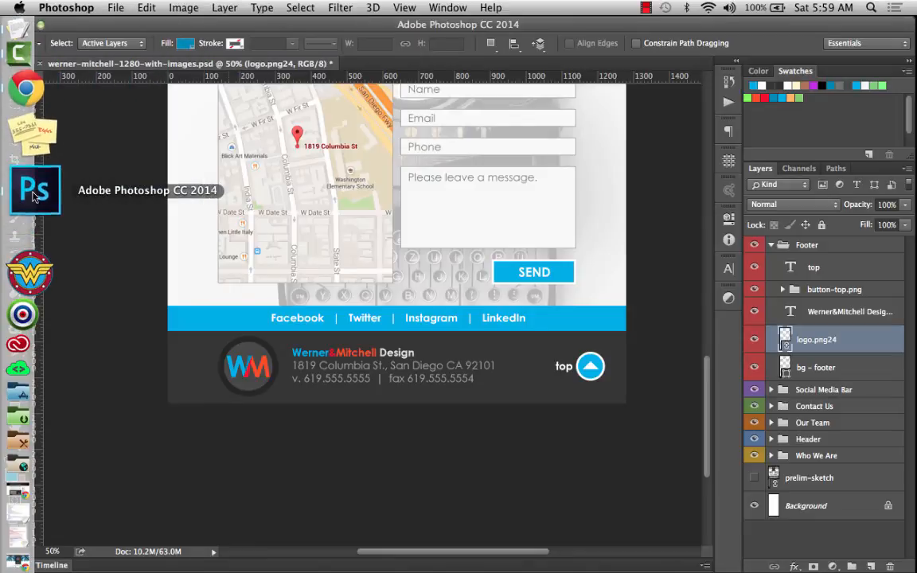
double_click(826, 343)
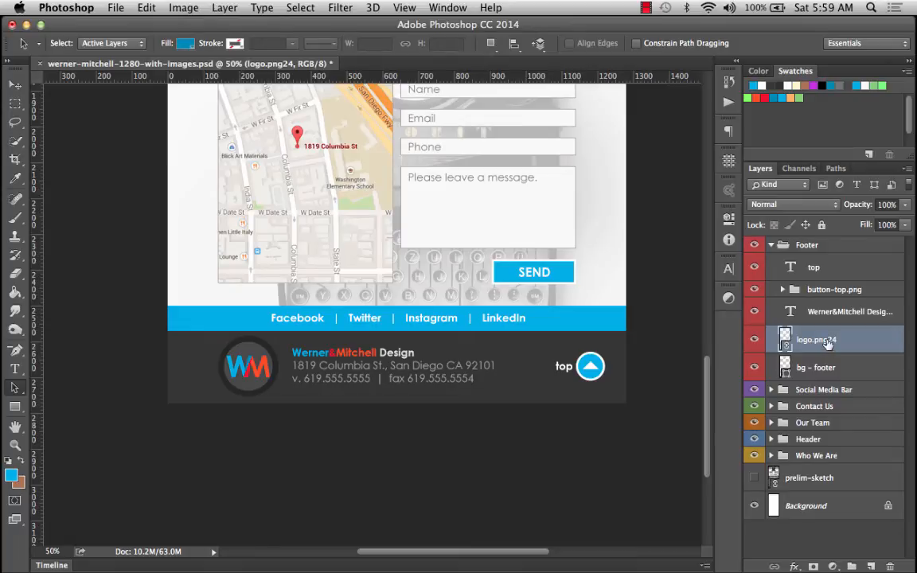
key(Right)
key(BackSpace)
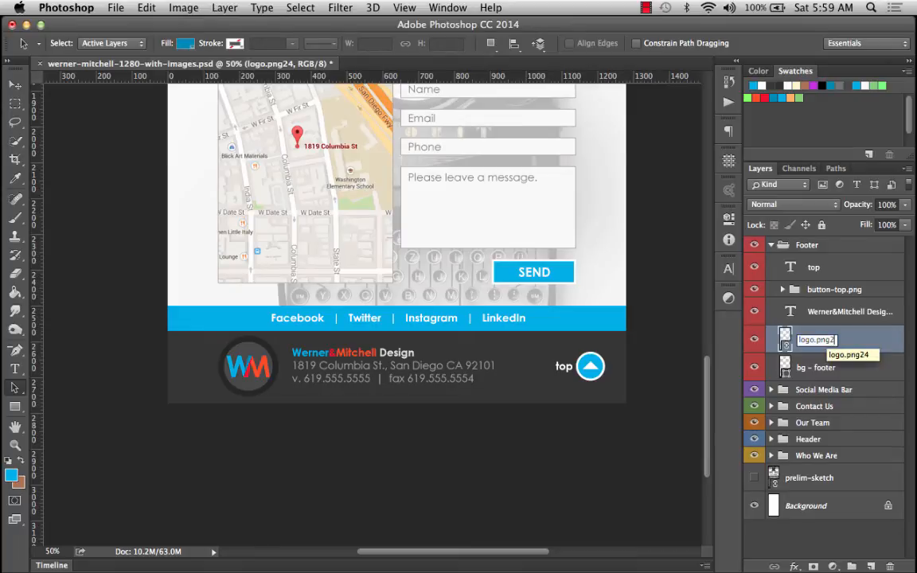
key(BackSpace)
key(Return)
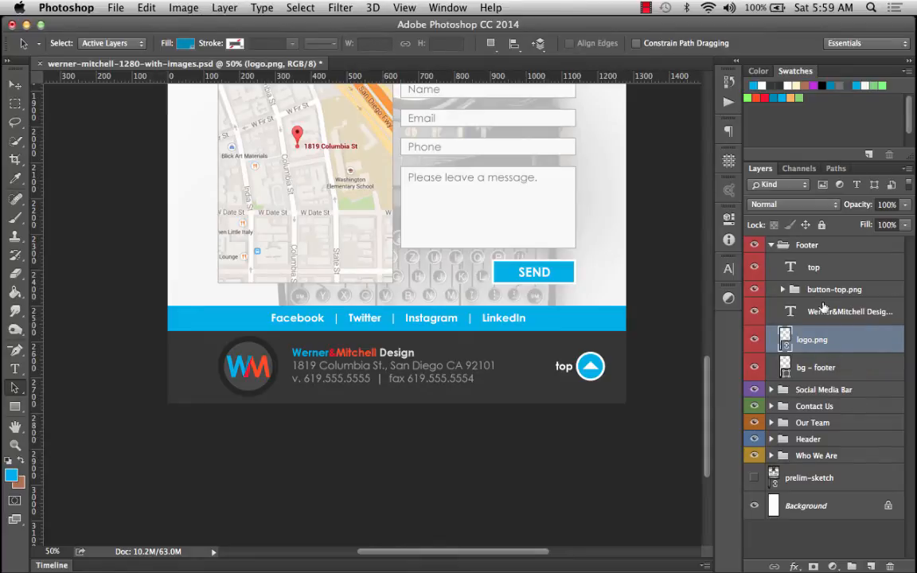
Collapse the Footer group and expand the Contact Us group to show its layers.
click(771, 244)
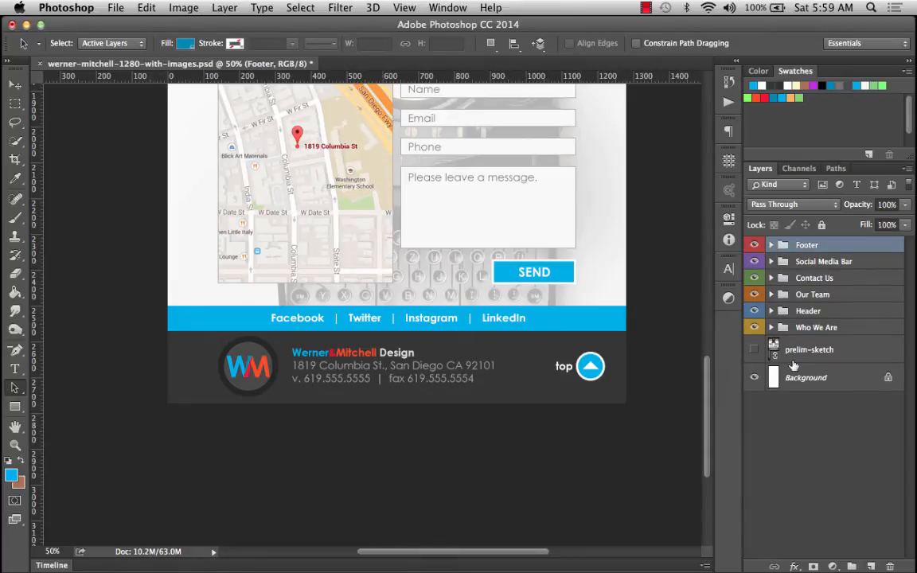
click(796, 278)
click(770, 278)
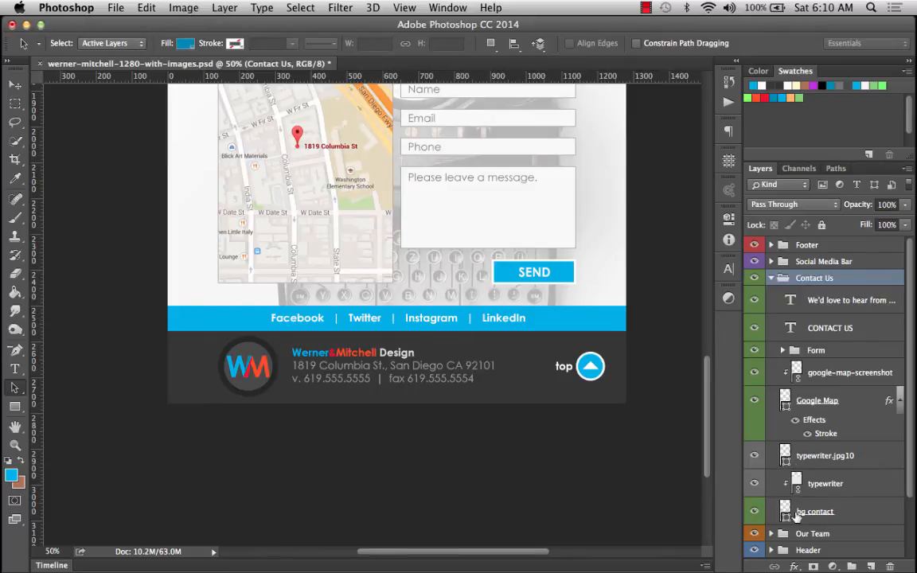
Check the typewriter image layer and the bg contact layer in the Contact Us group by toggling bg contact's visibility.
alt+click(790, 484)
click(755, 457)
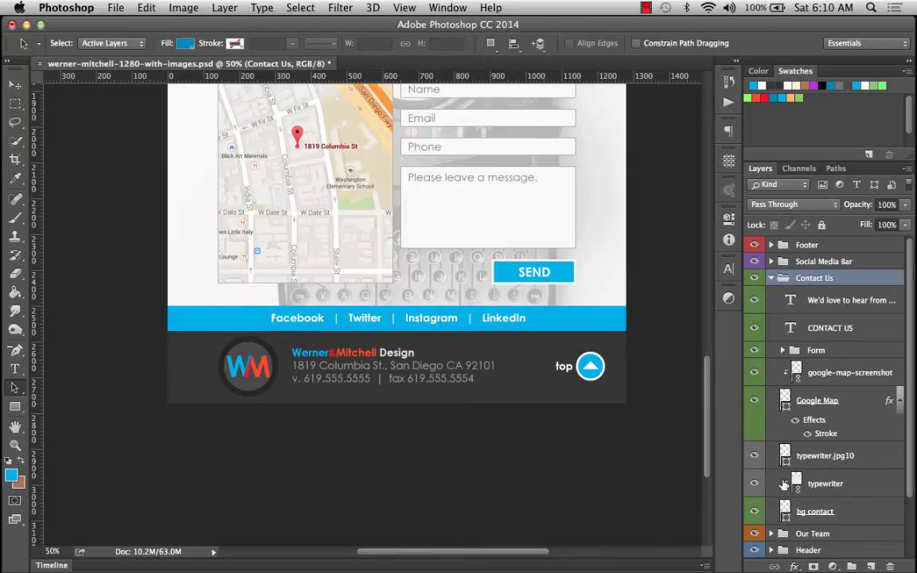
click(790, 484)
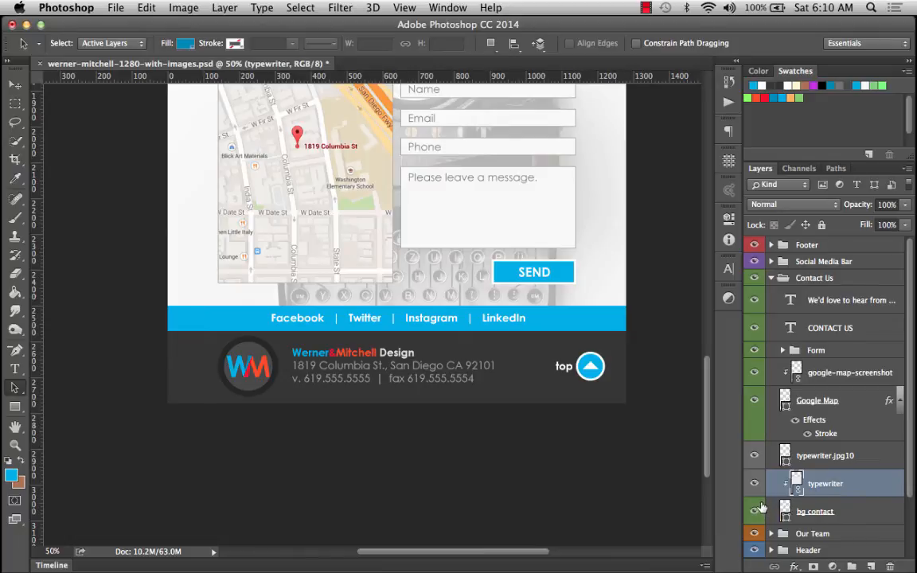
click(759, 507)
click(758, 509)
Rename the typewriter.jpg10 layer in the Contact Us group to typewriter.
click(817, 458)
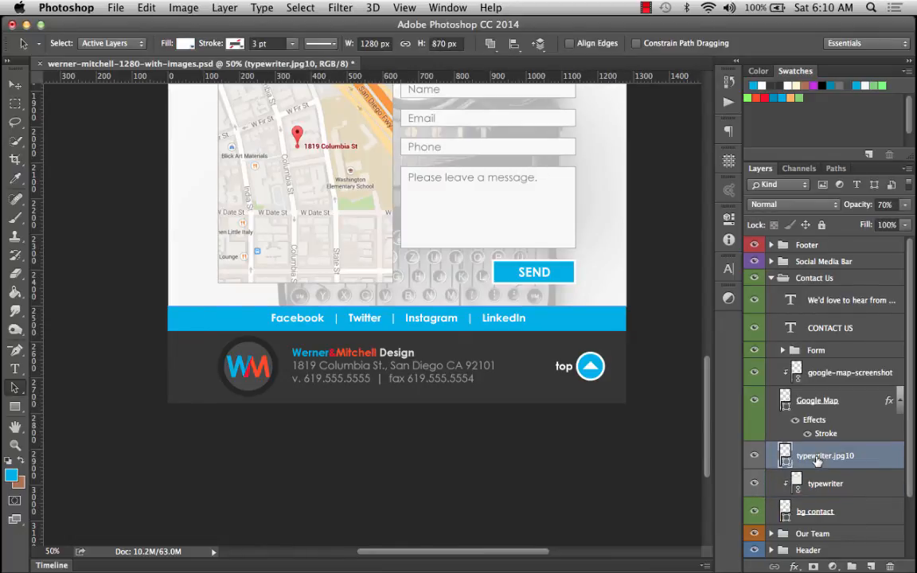
double_click(818, 458)
drag(827, 456, 895, 459)
key(BackSpace)
key(Return)
Check the bg contact layer by hiding and showing it, and remove its green colour label.
shift+click(824, 511)
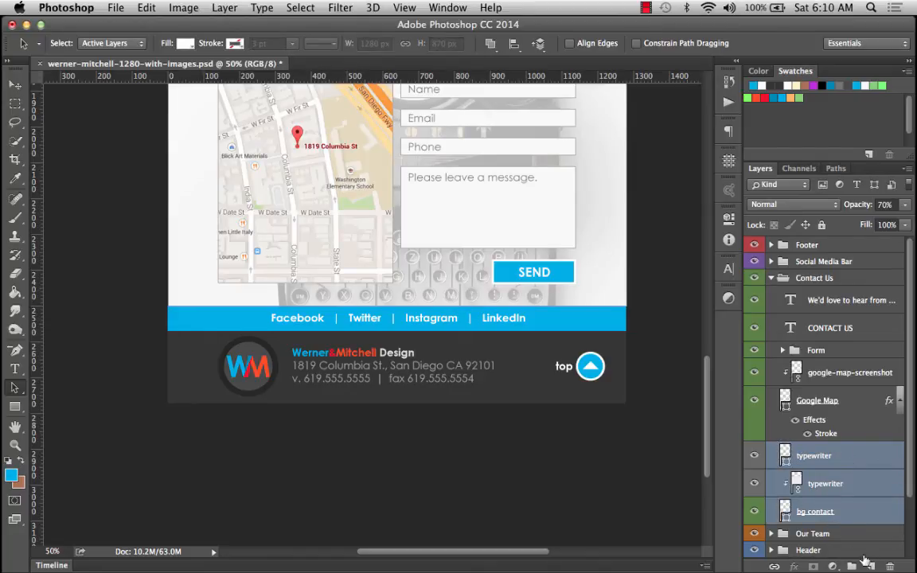
click(755, 515)
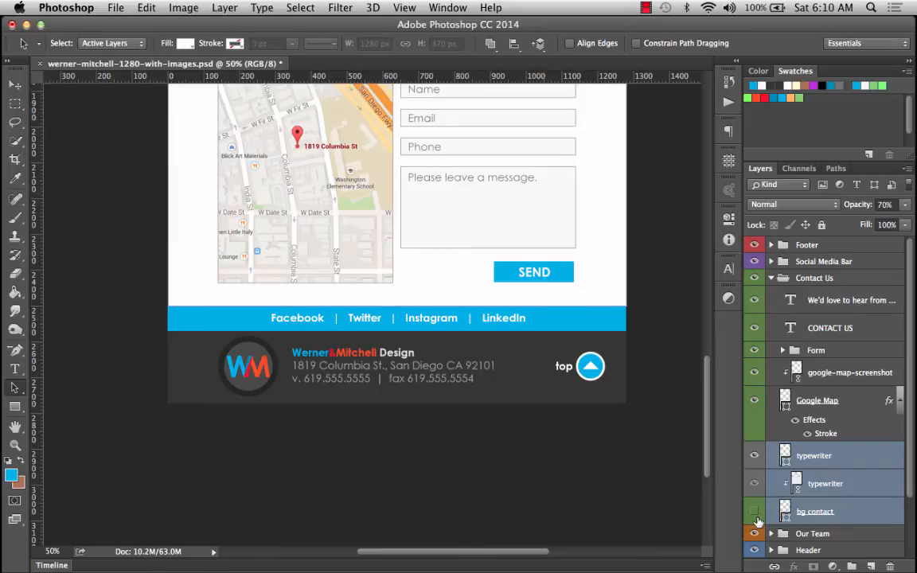
click(755, 515)
click(844, 517)
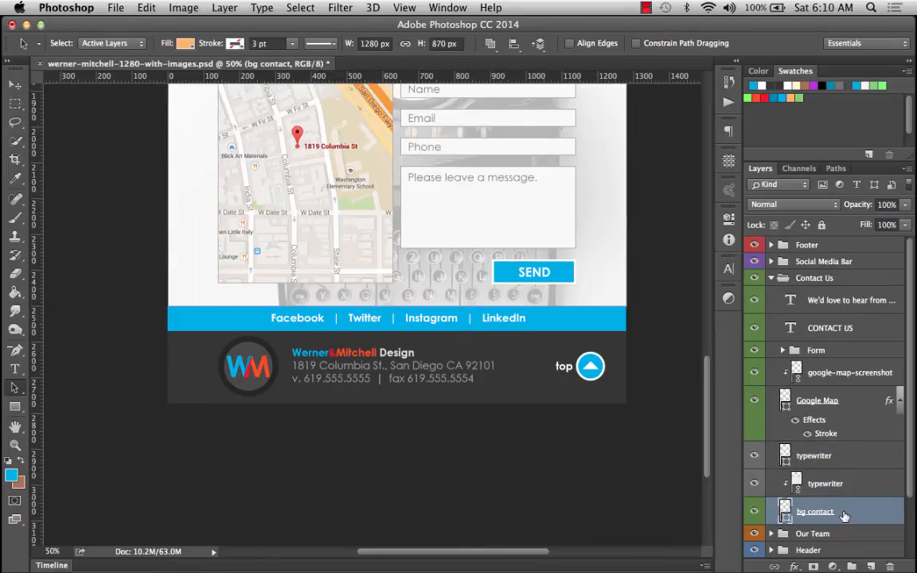
right_click(845, 517)
click(731, 516)
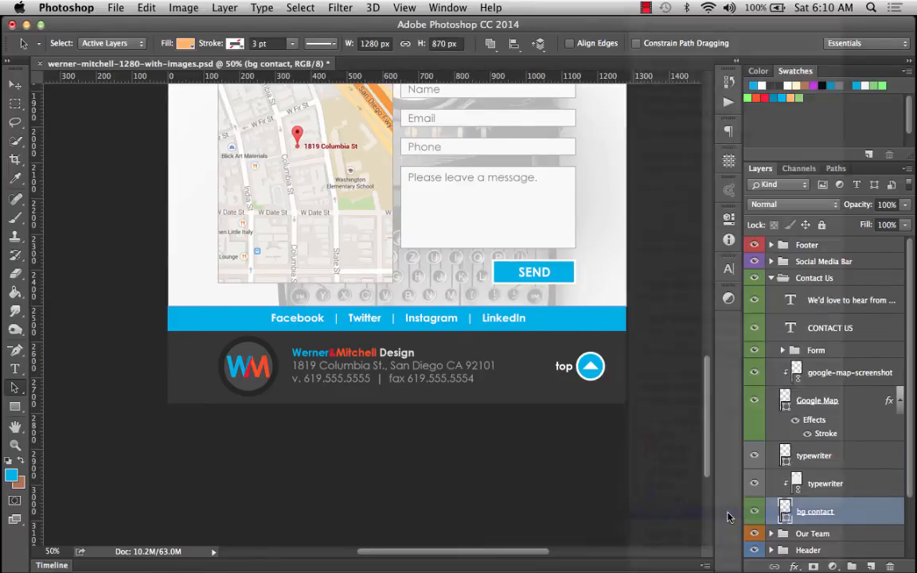
Group the two typewriter layers with the bg contact layer and name the group typewriter.jpg10.
click(898, 457)
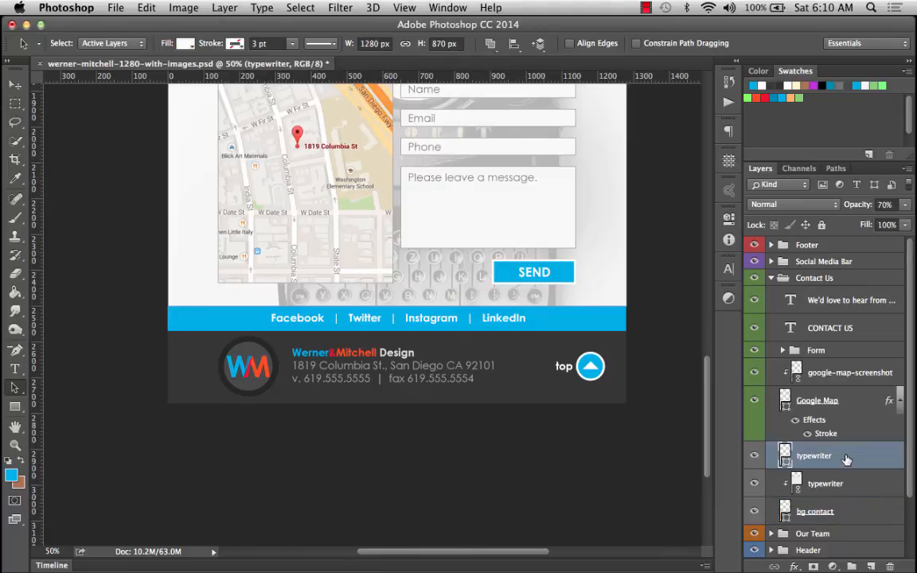
shift+click(850, 508)
key(super+g)
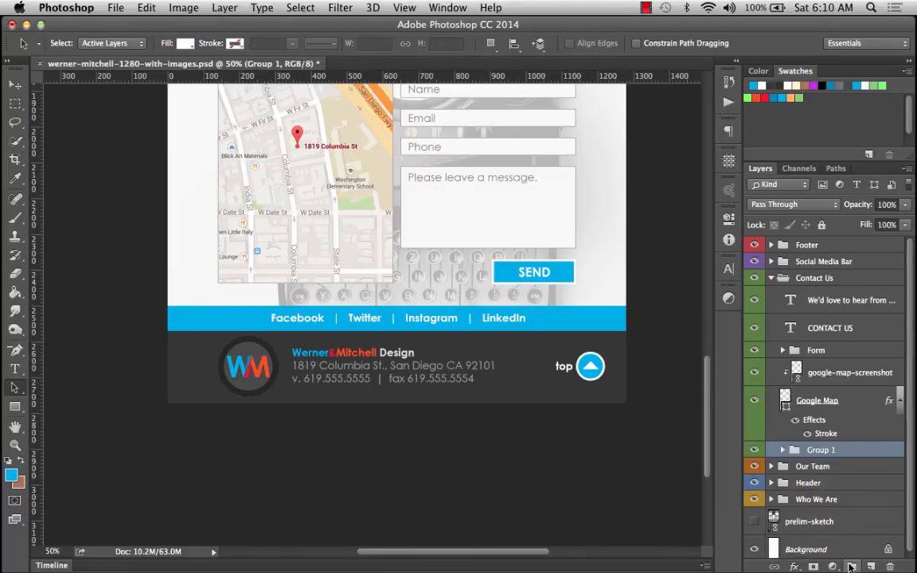
double_click(824, 450)
text(ty)
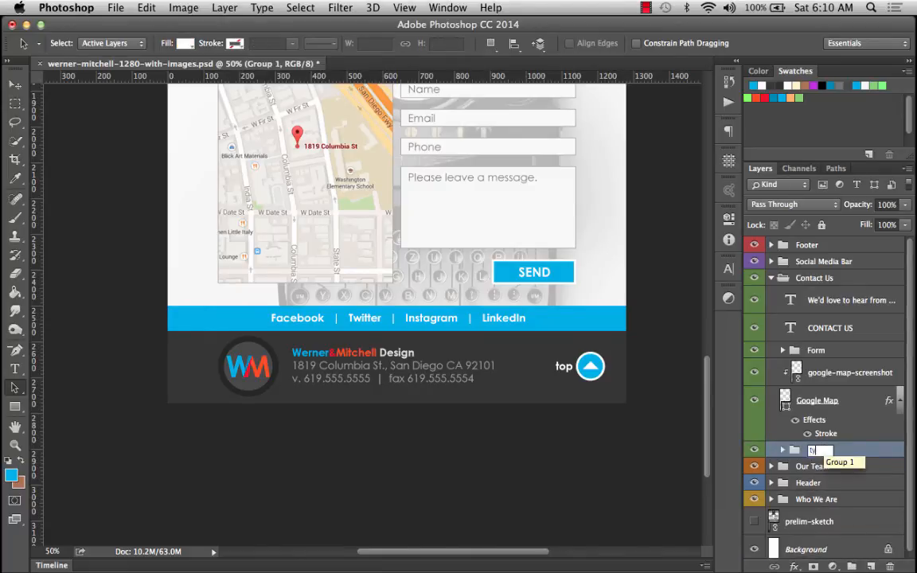
text(pewrite)
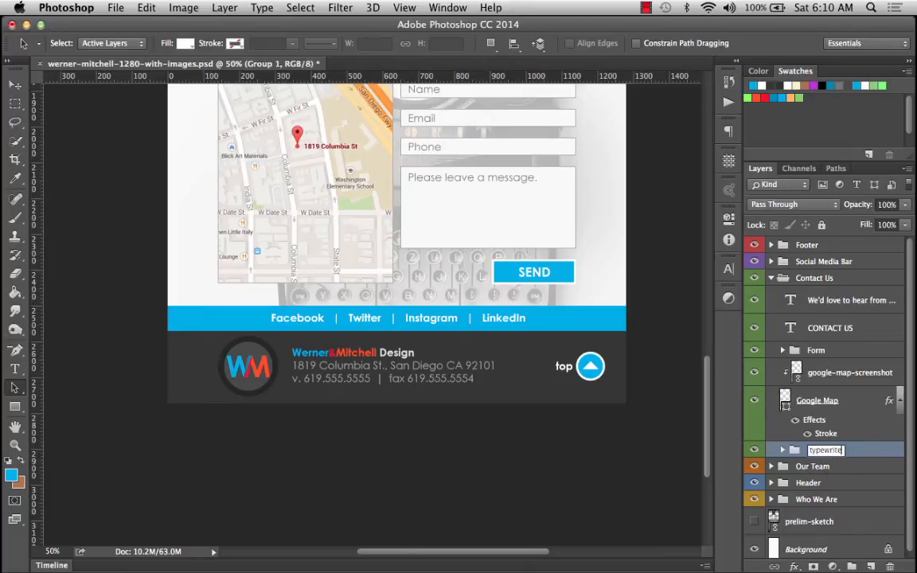
text(r.jpg10)
key(Return)
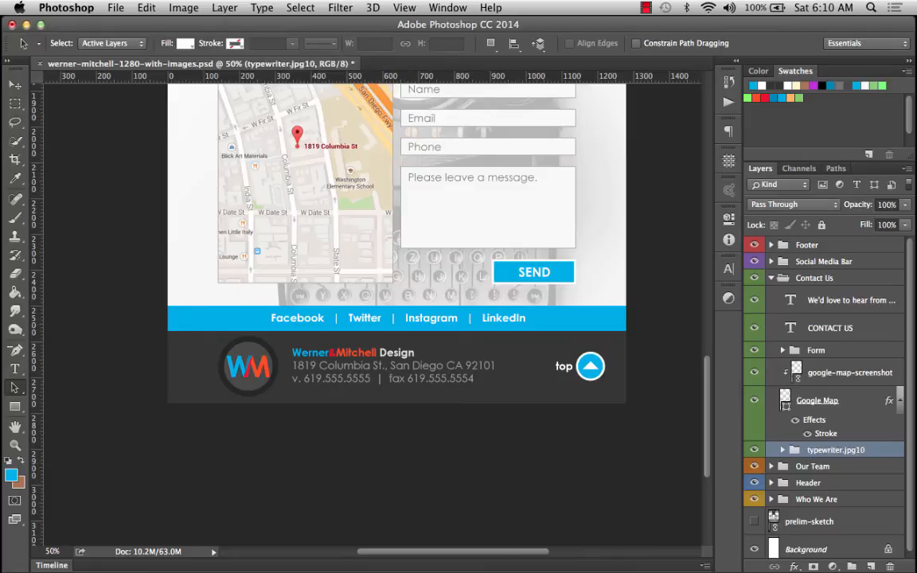
Switch to Finder, preview the generated typewriter.jpg, and close the preview.
click(24, 50)
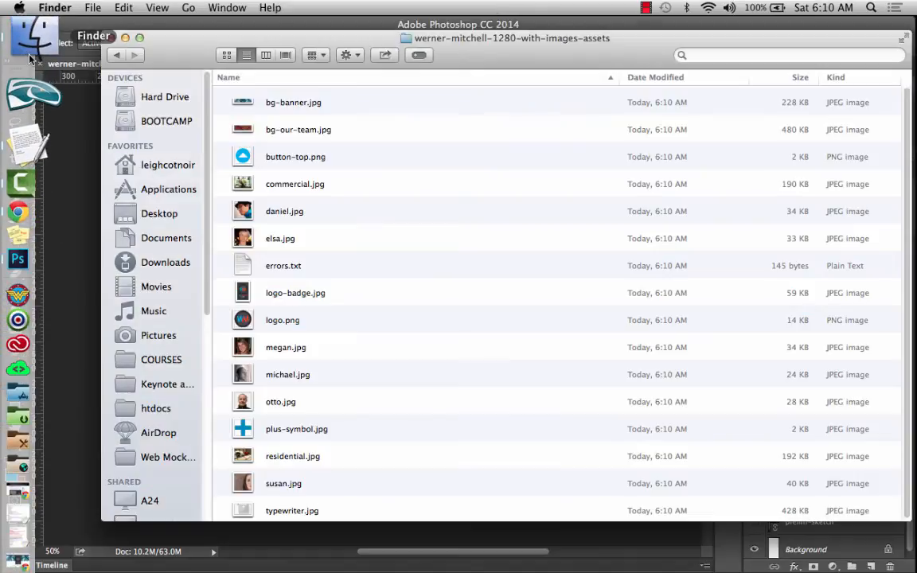
click(275, 509)
key(space)
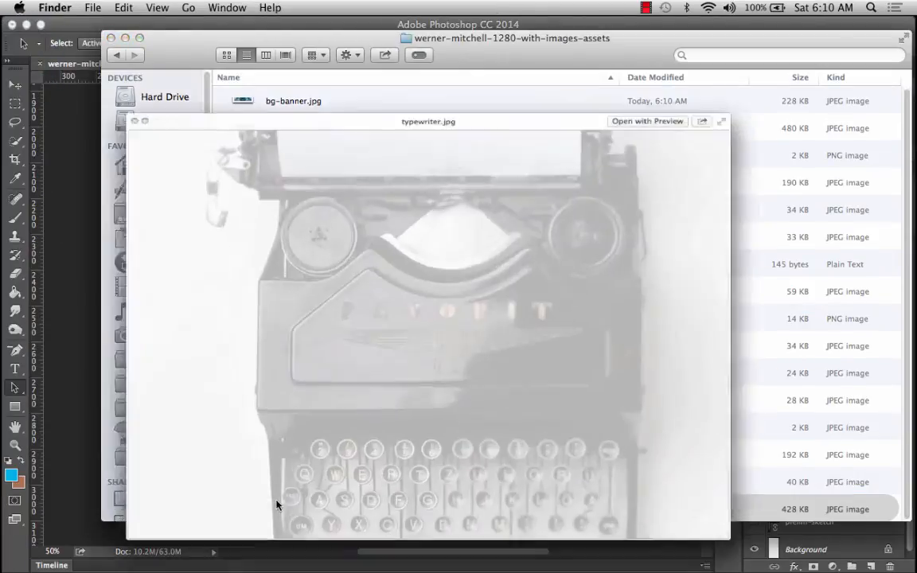
key(space)
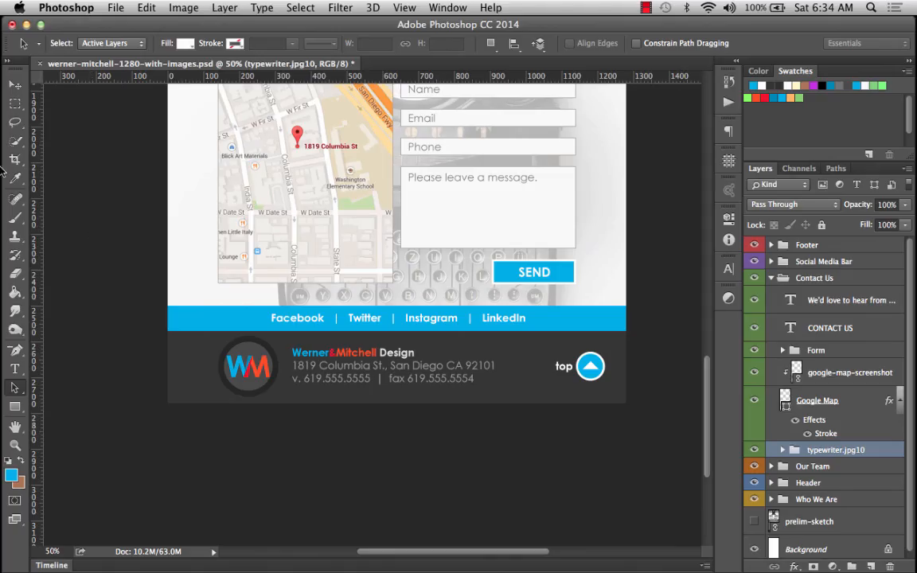
Switch to Chrome and examine the Adobe Generator article's supported tags and usage examples, highlighting the 200% logo-retina.png example.
click(26, 132)
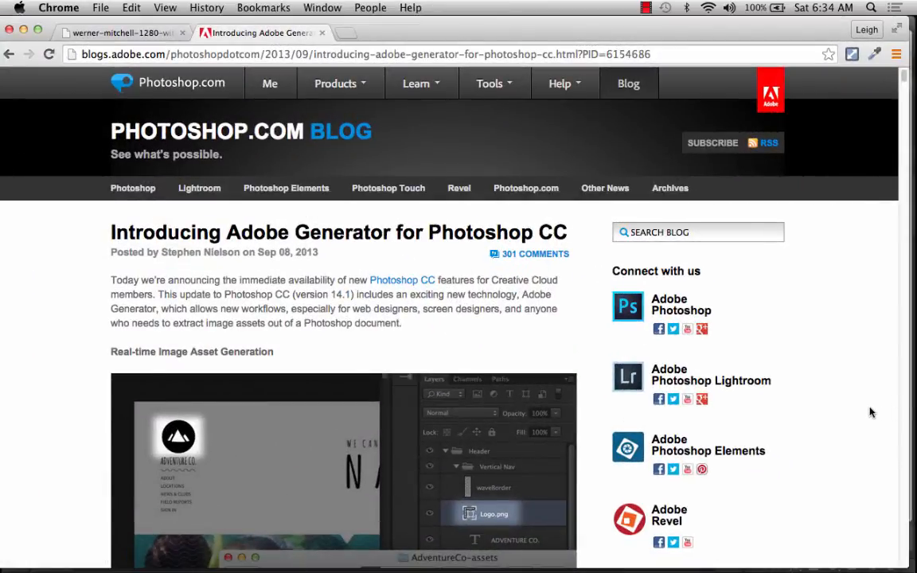
scroll(872, 412, down, 8)
scroll(870, 413, down, 9)
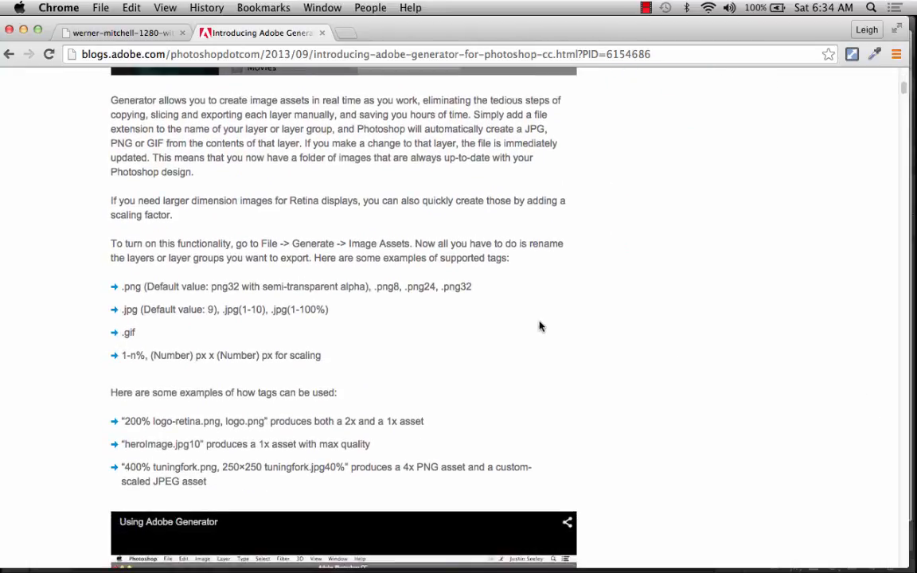
scroll(540, 325, up, 18)
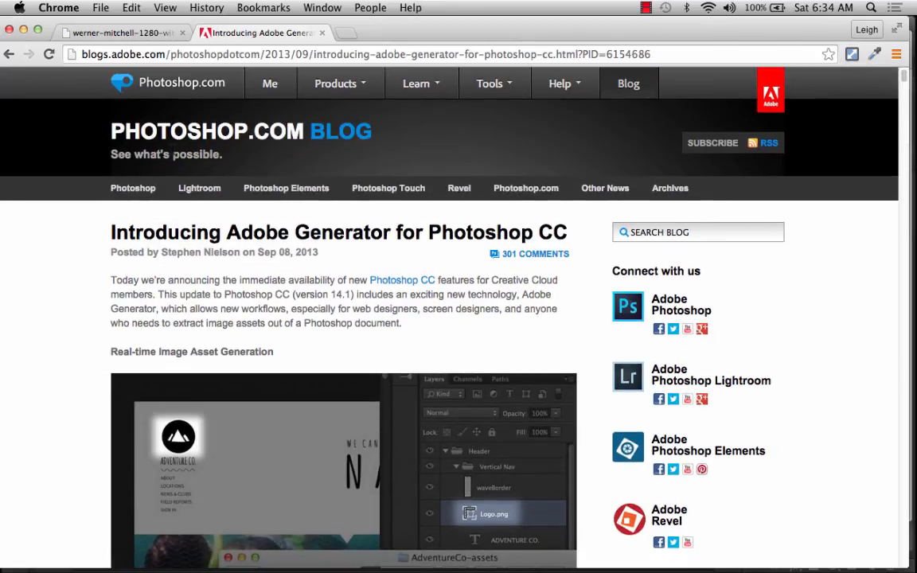
click(231, 54)
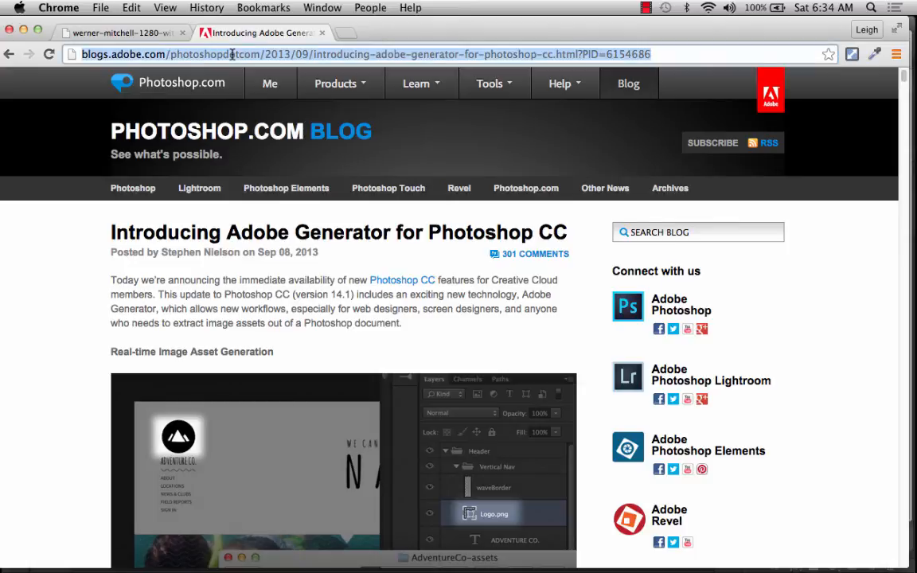
scroll(87, 375, down, 14)
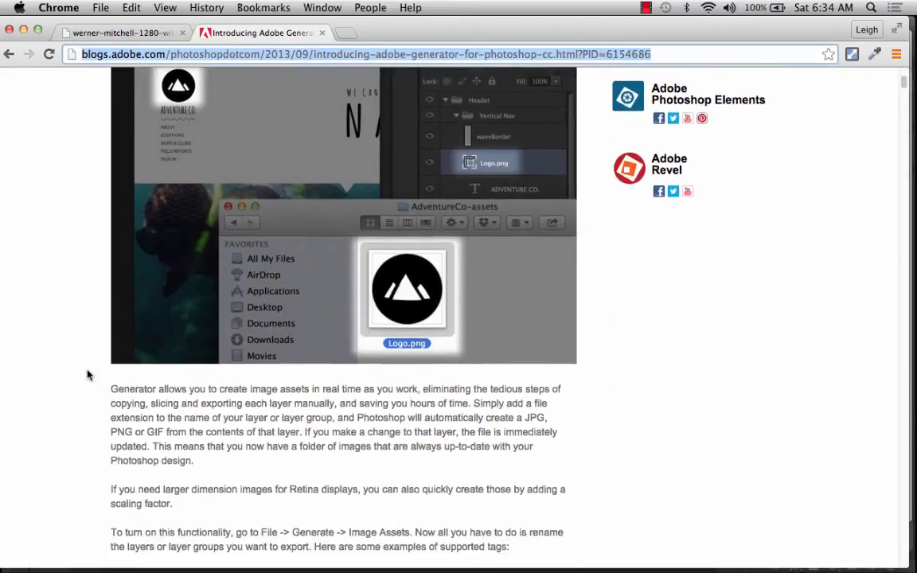
scroll(88, 375, down, 3)
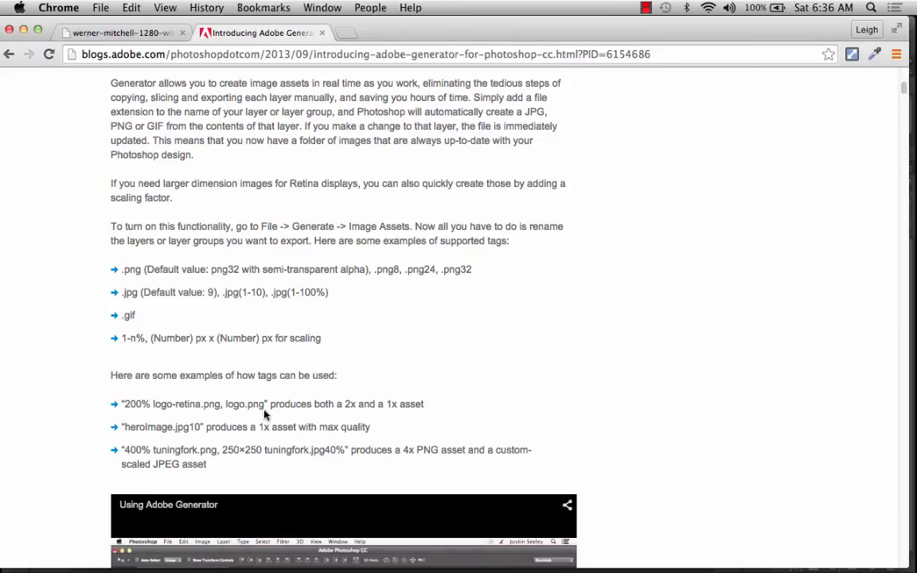
drag(123, 403, 222, 404)
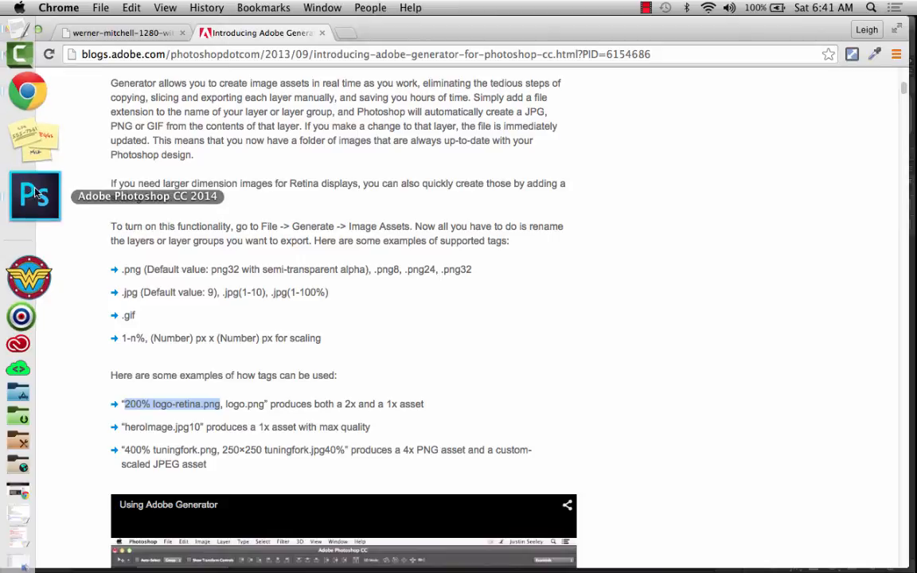
Back in Photoshop, duplicate the bg-banner.jpg10 group inside the Header group.
click(29, 175)
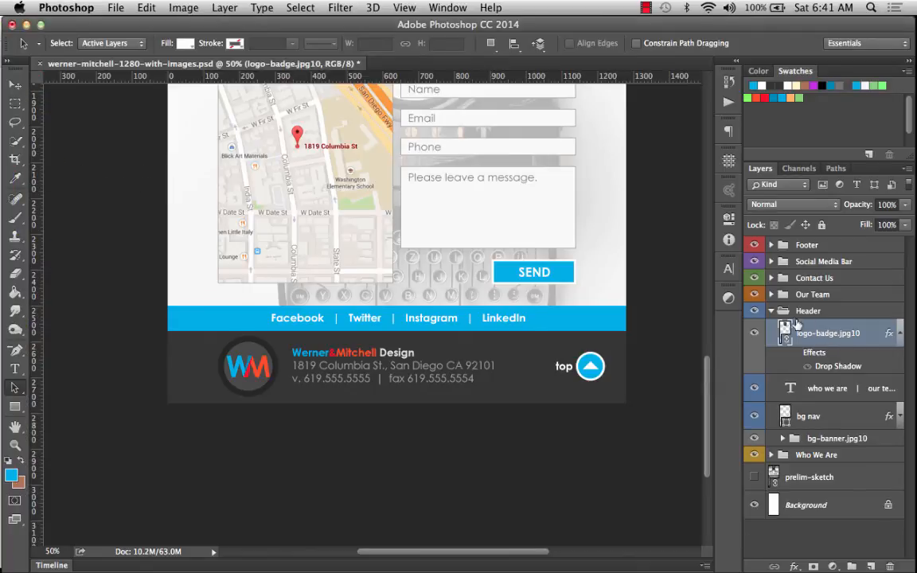
click(802, 311)
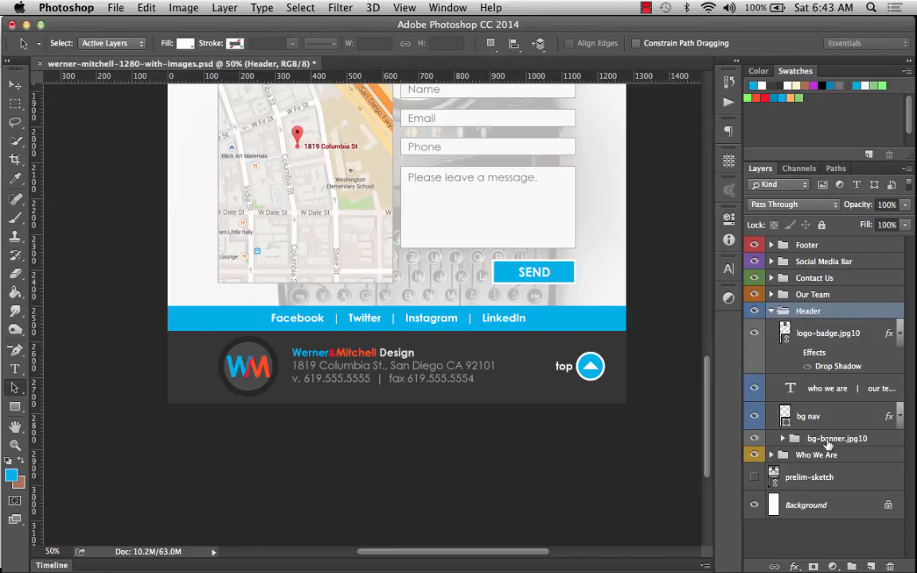
click(828, 440)
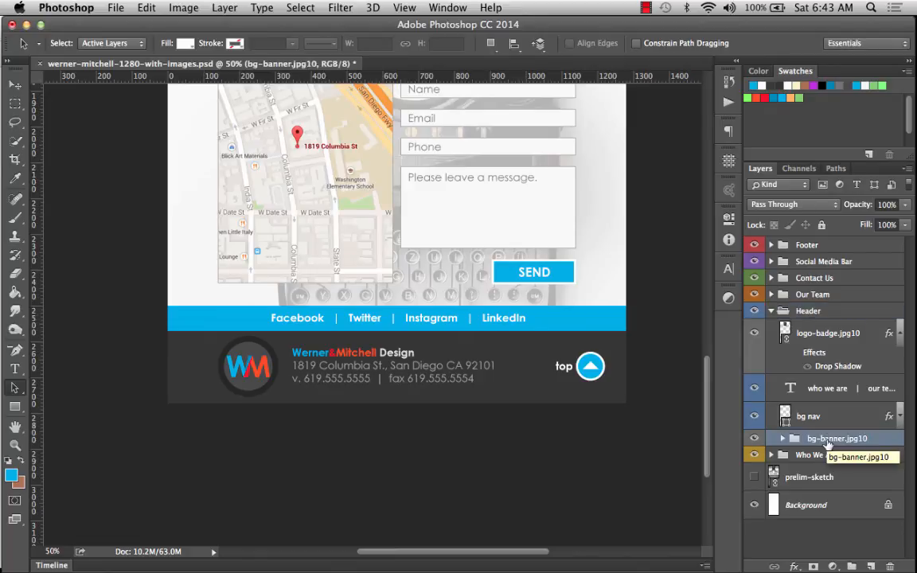
double_click(825, 438)
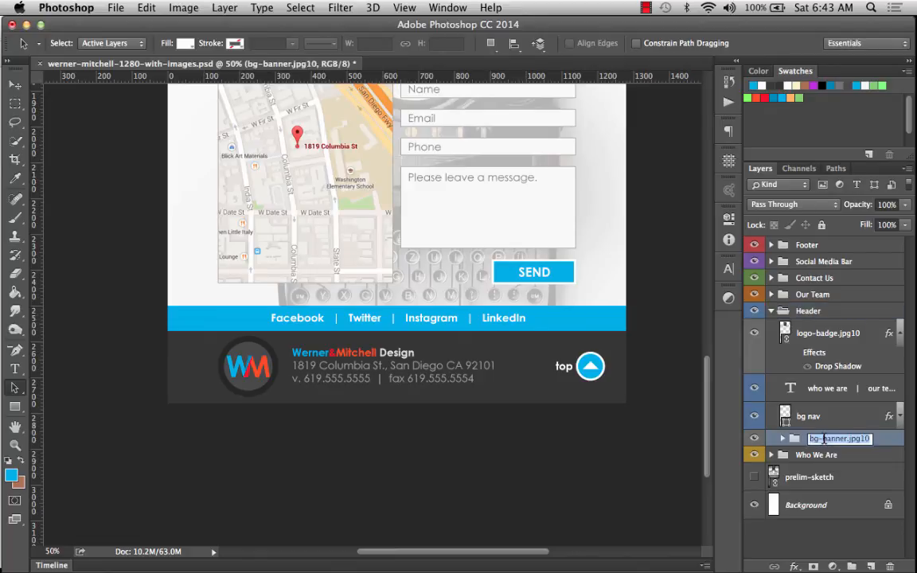
key(Return)
drag(829, 440, 871, 567)
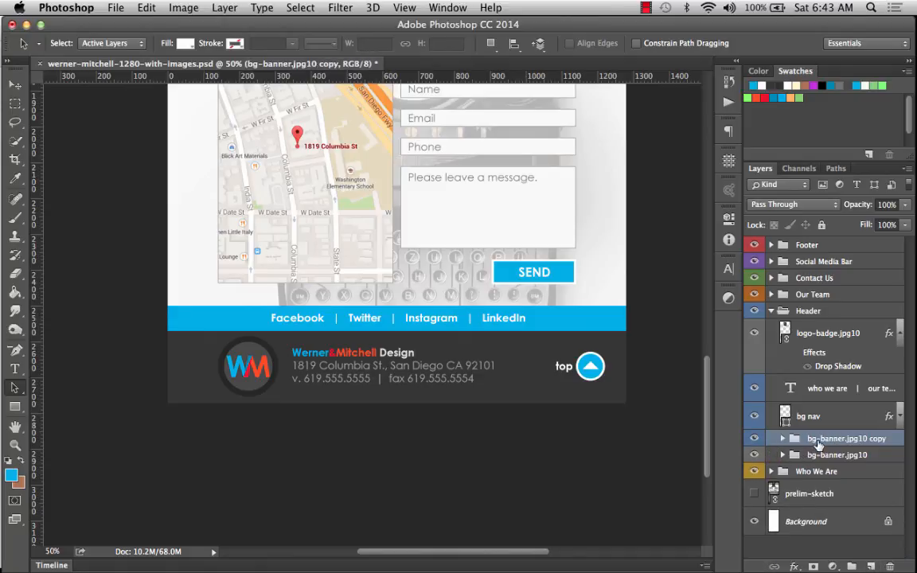
Rename the duplicated banner group to 200% bg-banner-retina.jpg.
double_click(817, 440)
click(810, 439)
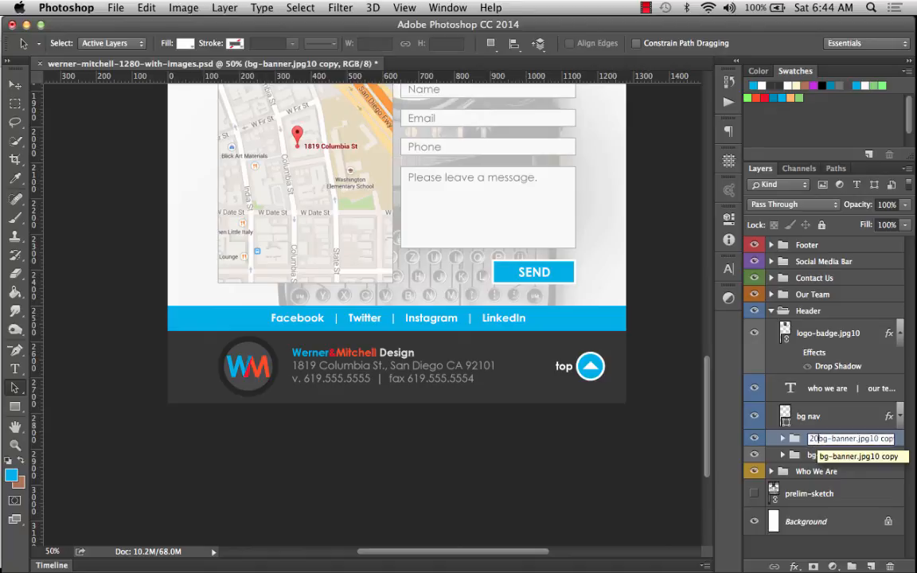
text(200%)
key(super+a)
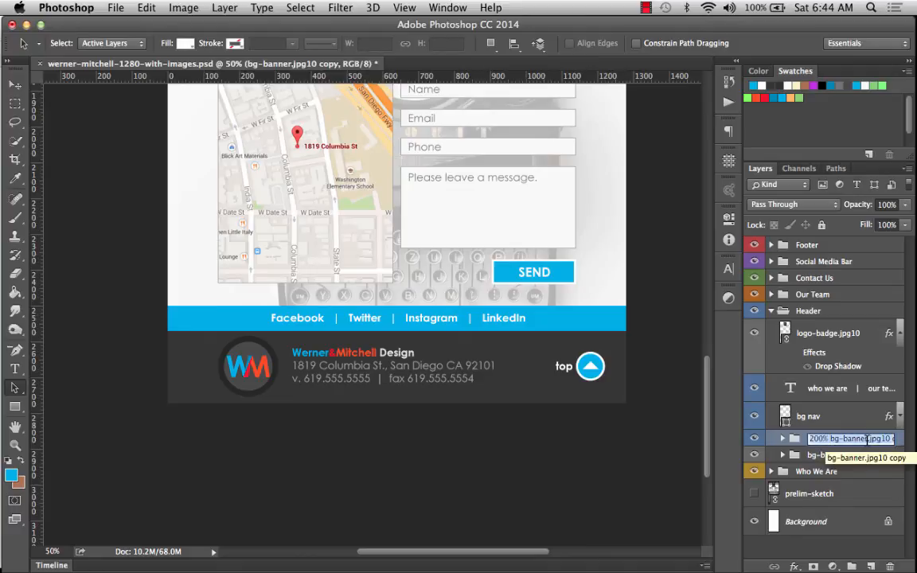
click(867, 438)
text(-retina)
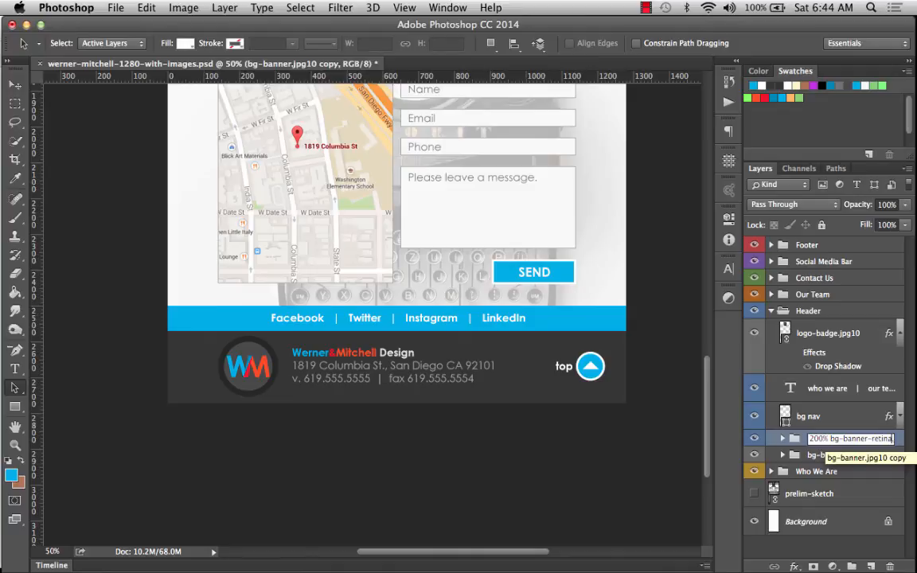
key(Right)
key(BackSpace)
key(BackSpace)
key(BackSpace)
key(BackSpace)
key(BackSpace)
key(BackSpace)
key(BackSpace)
key(Return)
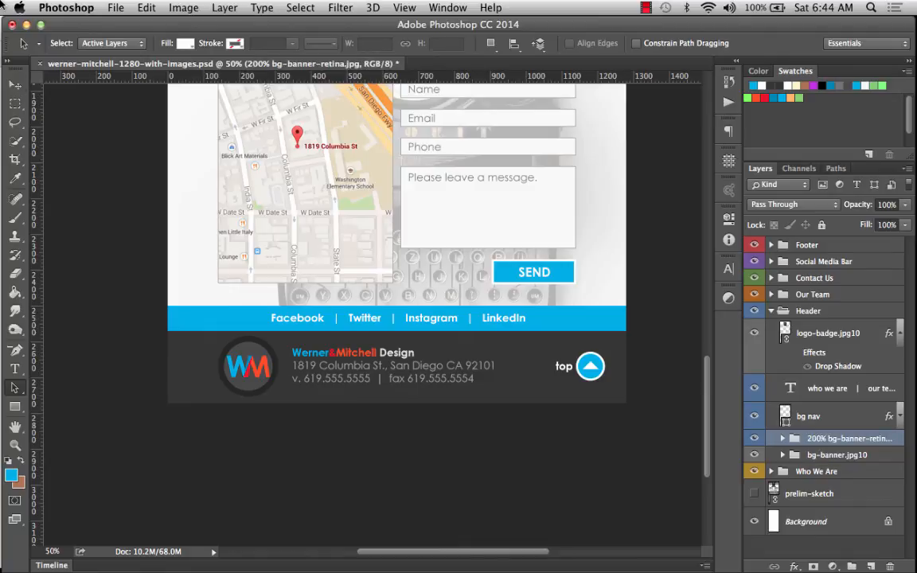
Switch to Finder and preview the generated bg-banner.jpg and bg-banner-retina.jpg one after the other, closing each preview.
click(24, 38)
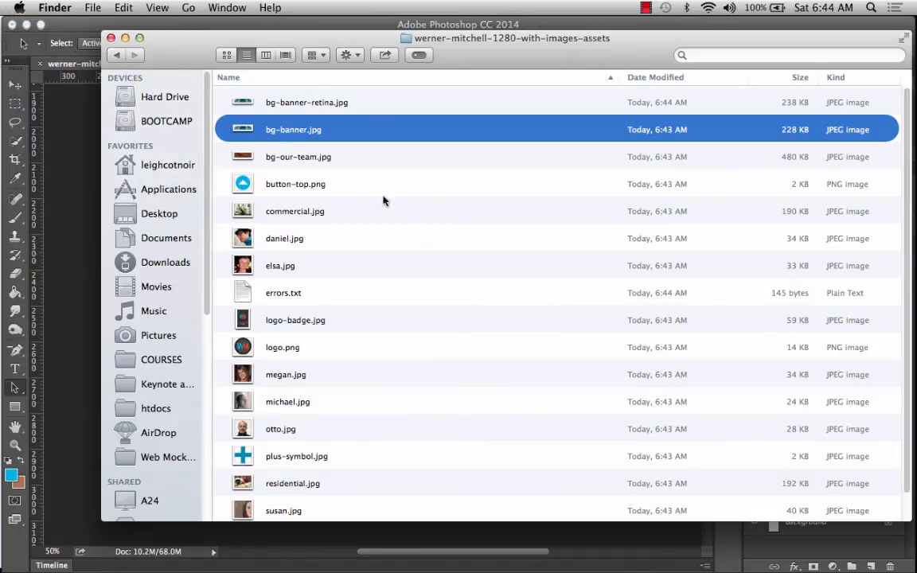
key(space)
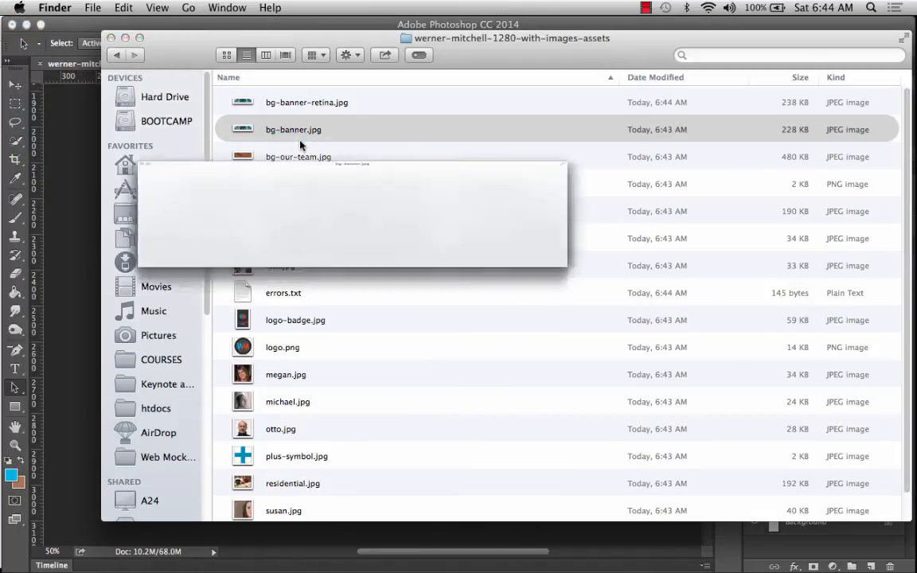
key(space)
click(293, 105)
key(space)
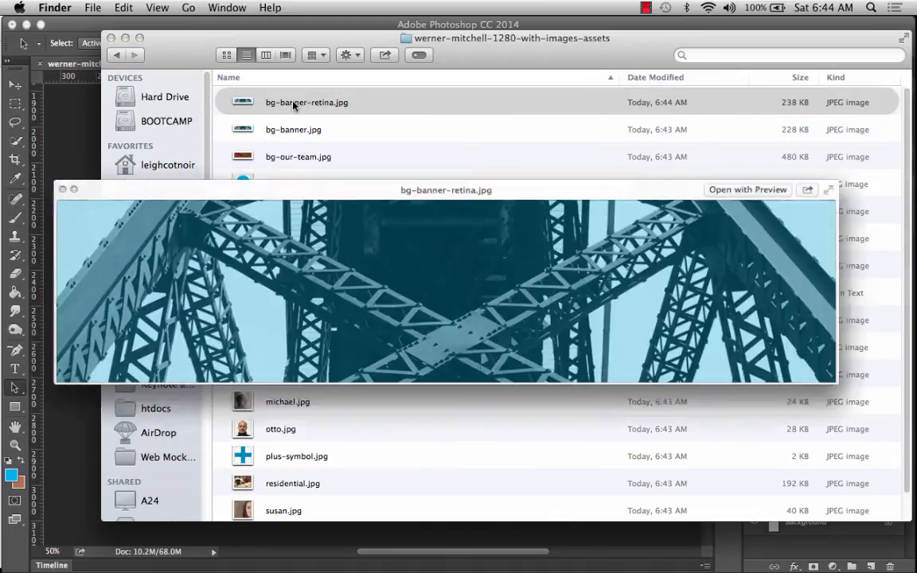
key(space)
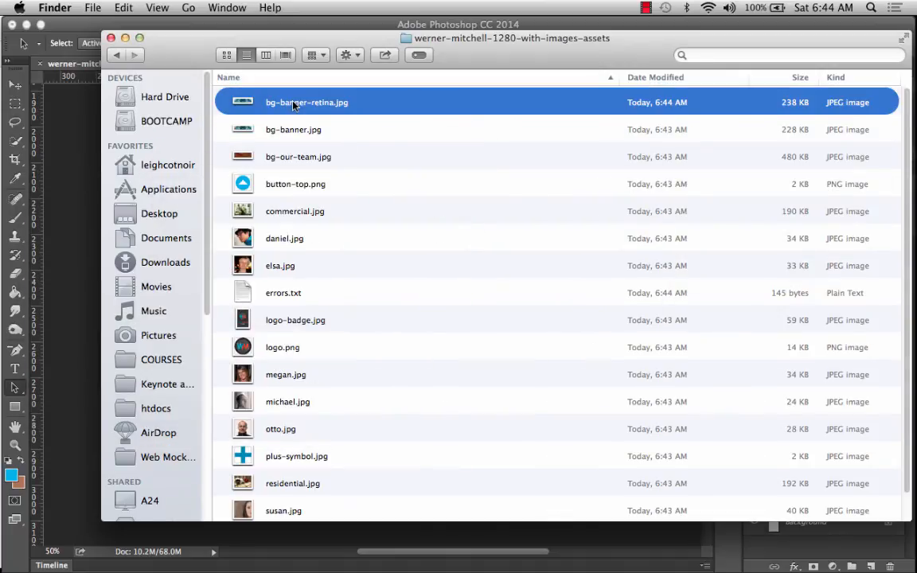
Open bg-banner-retina.jpg in Chrome and enlarge the image to its full size.
double_click(293, 105)
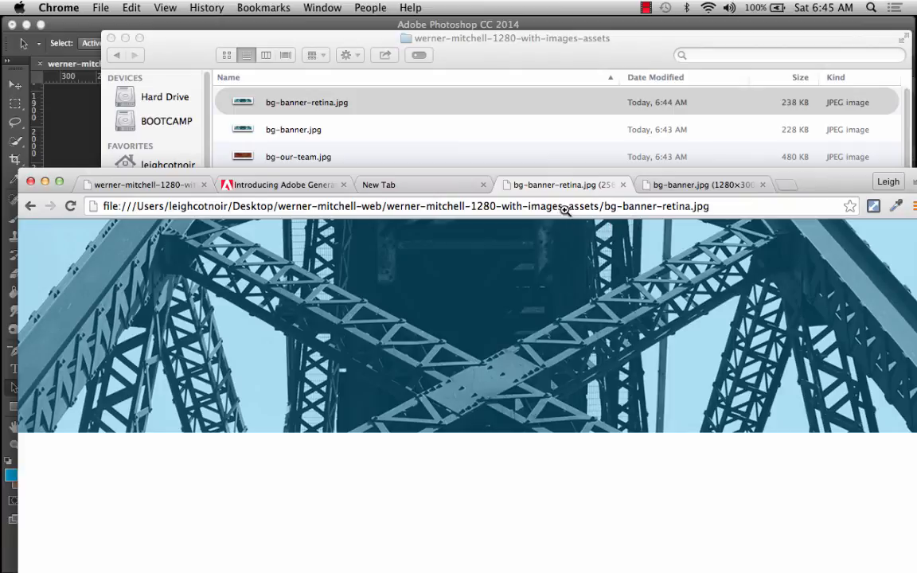
click(548, 318)
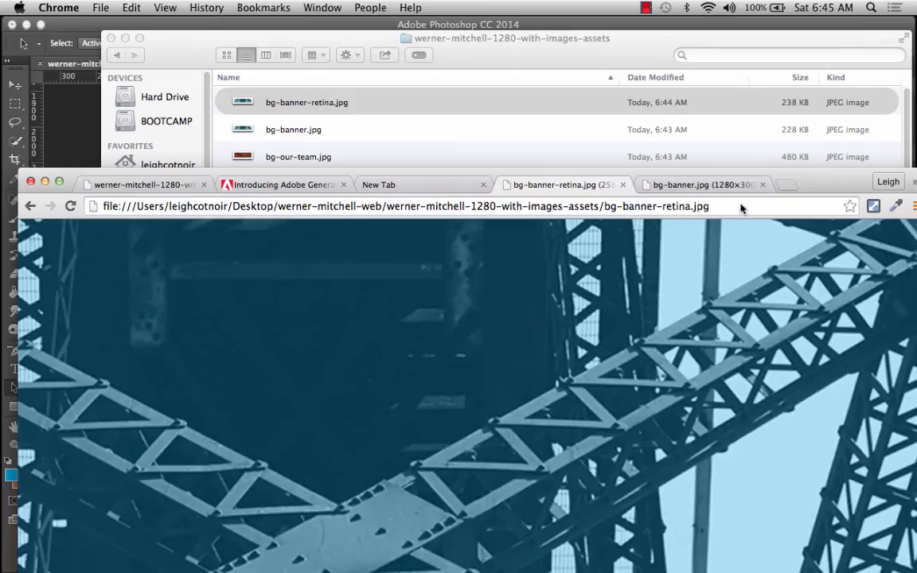